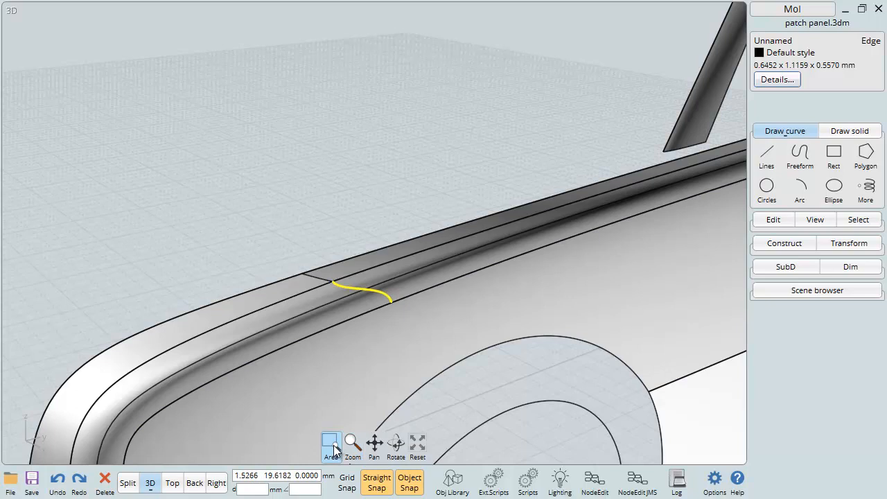
- Examine the S-shaped seam between the shoulder surfaces on the front fender and their lower ends above the front bumper
{"action": "left_click", "coordinate": [416, 445]}
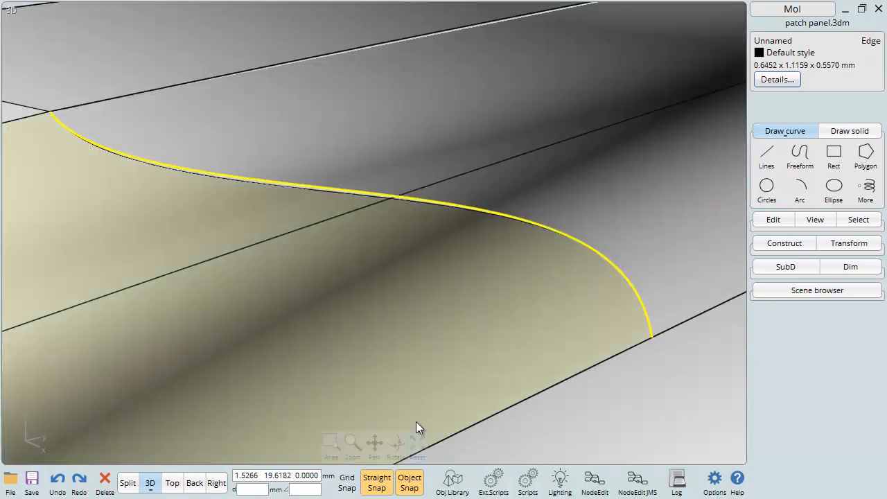
{"action": "scroll", "coordinate": [419, 240], "scroll_direction": "down", "scroll_amount": 4}
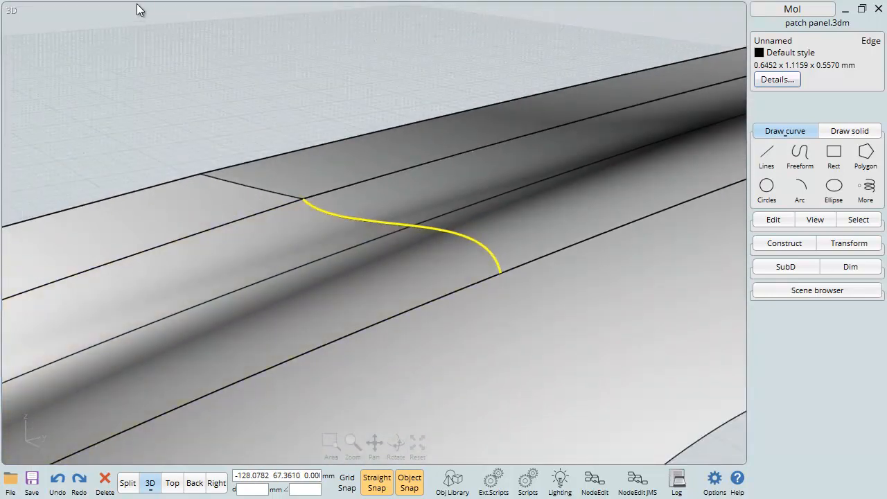
{"action": "left_click", "coordinate": [197, 86]}
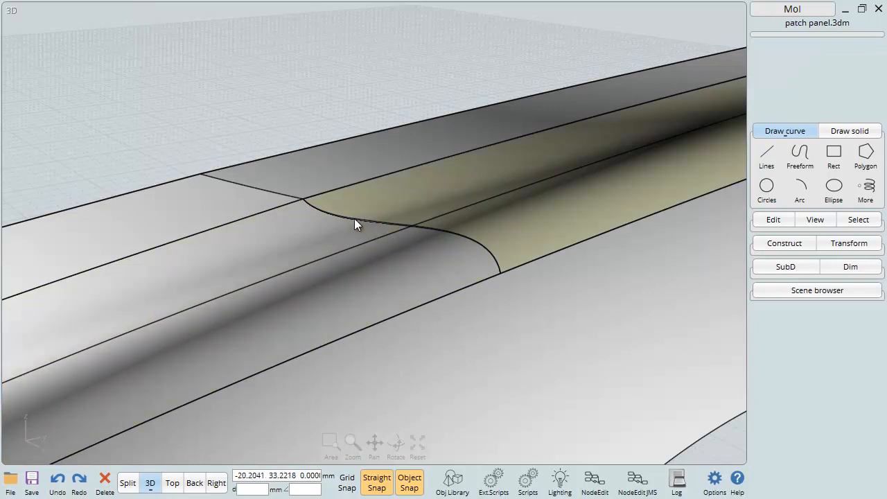
{"action": "scroll", "coordinate": [352, 221], "scroll_direction": "down", "scroll_amount": 5}
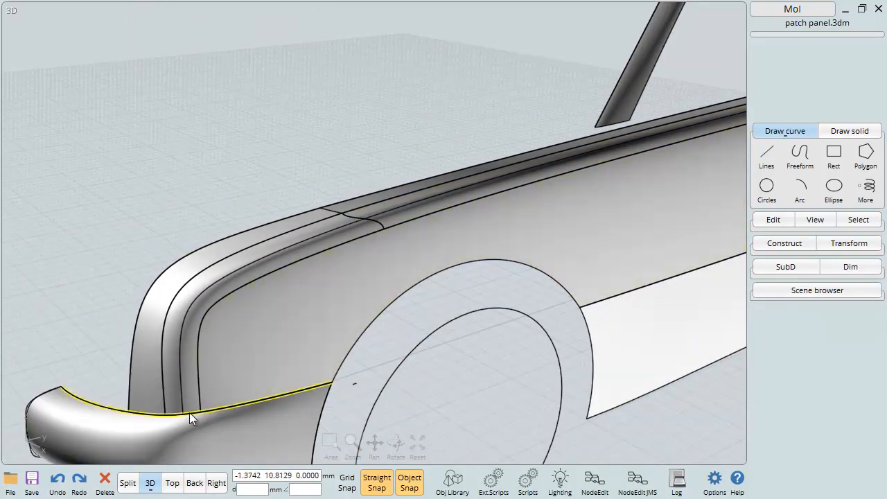
{"action": "scroll", "coordinate": [192, 418], "scroll_direction": "up", "scroll_amount": 10}
{"action": "scroll", "coordinate": [190, 412], "scroll_direction": "down", "scroll_amount": 3}
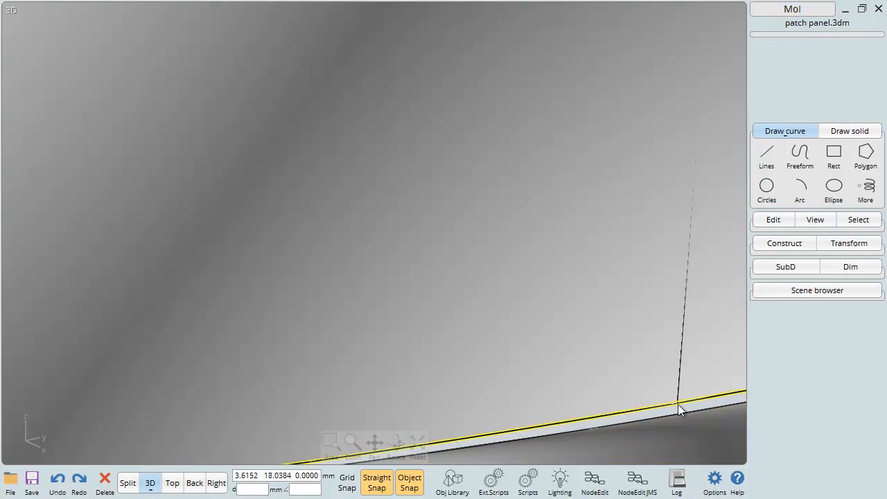
{"action": "scroll", "coordinate": [682, 410], "scroll_direction": "down", "scroll_amount": 4}
{"action": "scroll", "coordinate": [634, 412], "scroll_direction": "down", "scroll_amount": 1}
{"action": "right_click_drag", "start_coordinate": [633, 413], "coordinate": [315, 325]}
{"action": "scroll", "coordinate": [319, 326], "scroll_direction": "down", "scroll_amount": 6}
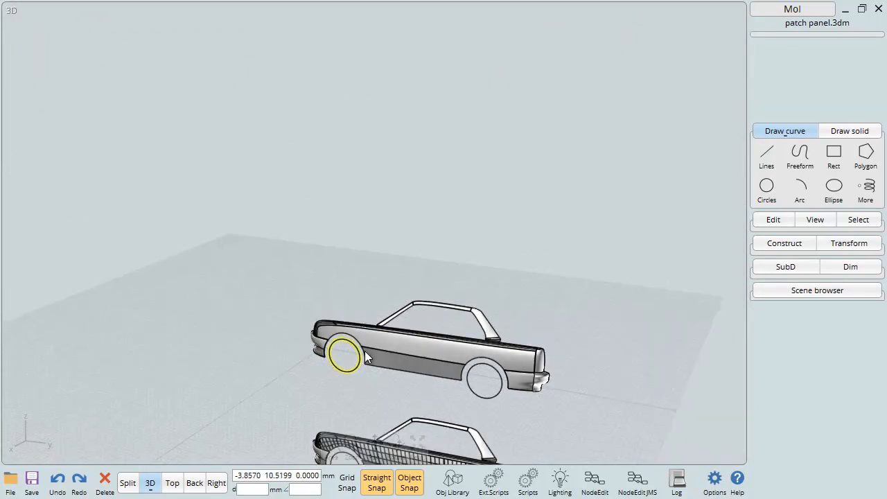
- Examine how the shoulder surfaces meet the rounded corner surface at the rear of the car body
{"action": "scroll", "coordinate": [541, 354], "scroll_direction": "up", "scroll_amount": 8}
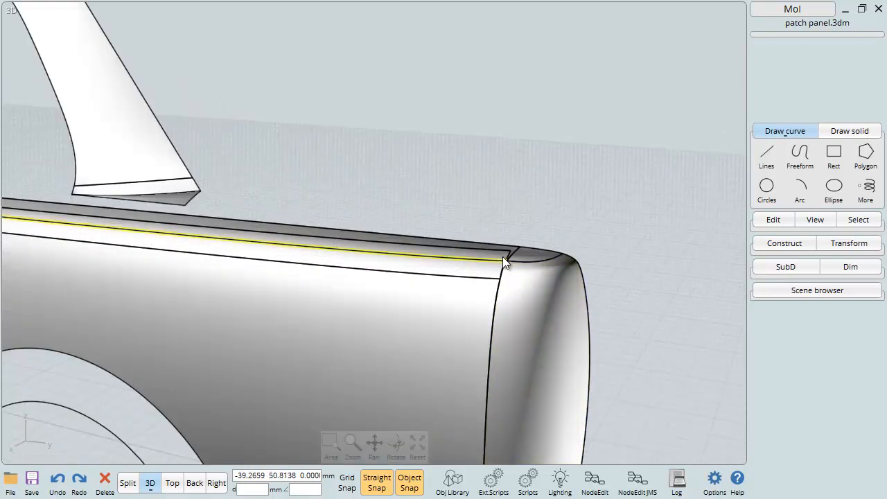
{"action": "scroll", "coordinate": [509, 257], "scroll_direction": "up", "scroll_amount": 5}
{"action": "scroll", "coordinate": [509, 258], "scroll_direction": "down", "scroll_amount": 2}
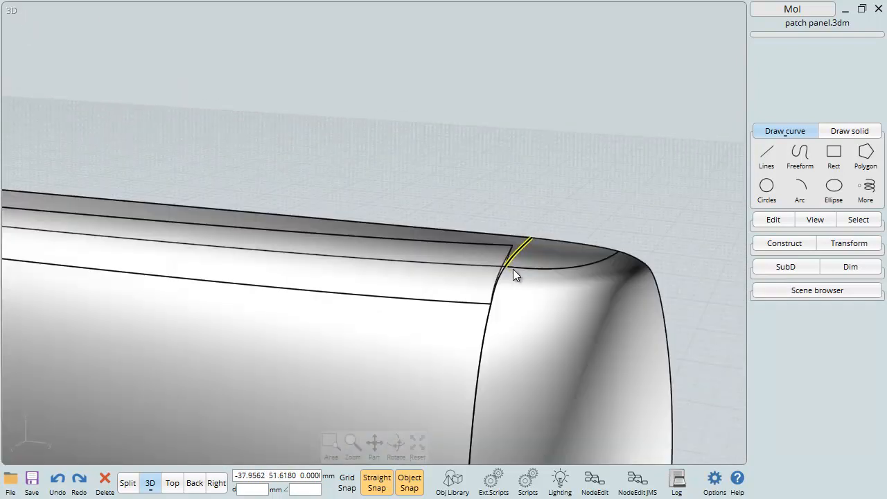
{"action": "scroll", "coordinate": [517, 270], "scroll_direction": "up", "scroll_amount": 4}
{"action": "scroll", "coordinate": [528, 267], "scroll_direction": "down", "scroll_amount": 6}
{"action": "scroll", "coordinate": [374, 253], "scroll_direction": "down", "scroll_amount": 8}
{"action": "right_click_drag", "start_coordinate": [247, 268], "coordinate": [386, 270]}
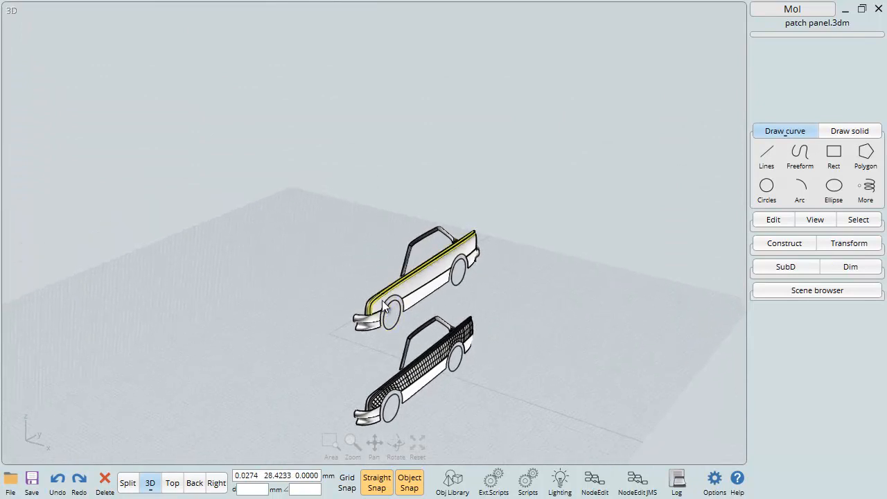
- Delete the two shoulder surfaces lying between the narrow top strip and the car's side panel
{"action": "scroll", "coordinate": [380, 293], "scroll_direction": "up", "scroll_amount": 8}
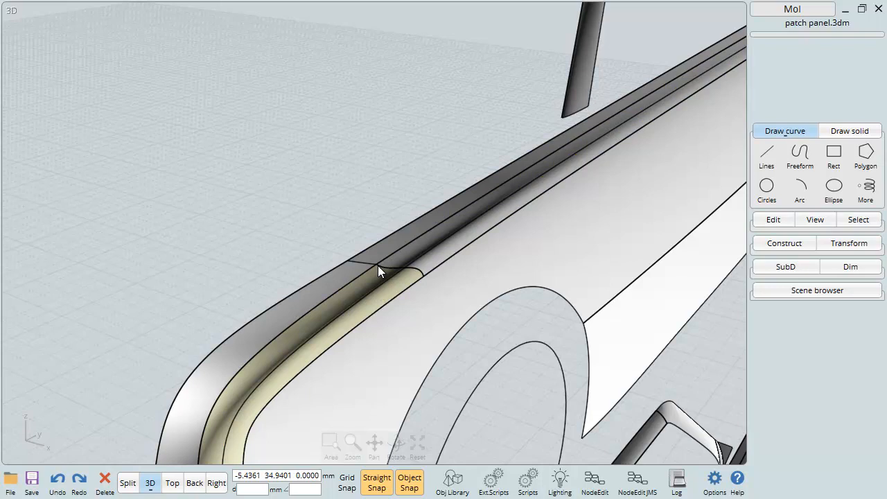
{"action": "left_click", "coordinate": [382, 270]}
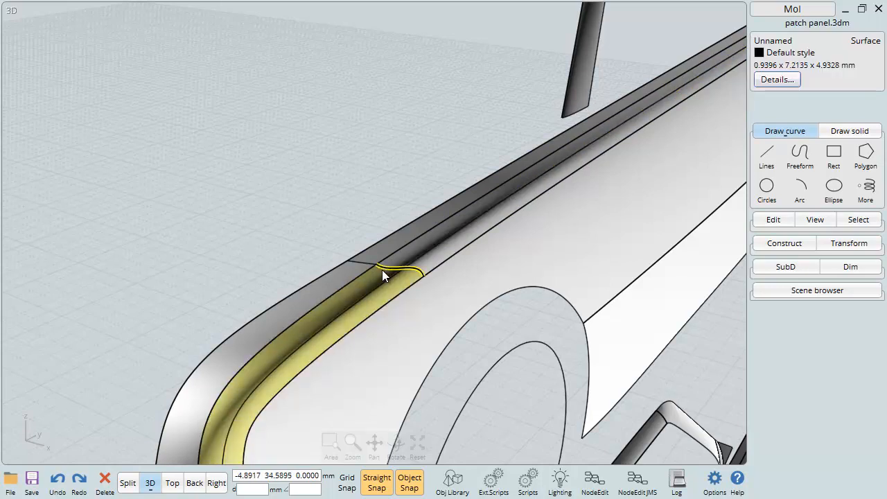
{"action": "left_click", "coordinate": [399, 256]}
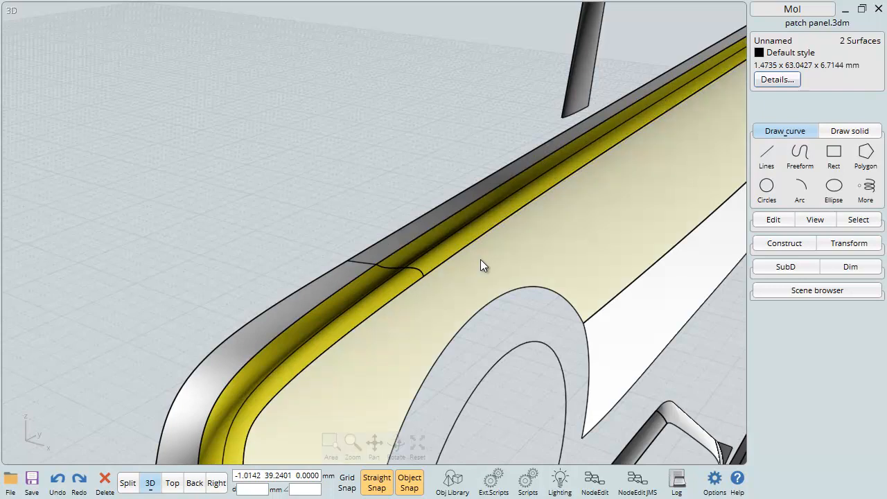
{"action": "key", "text": "Delete"}
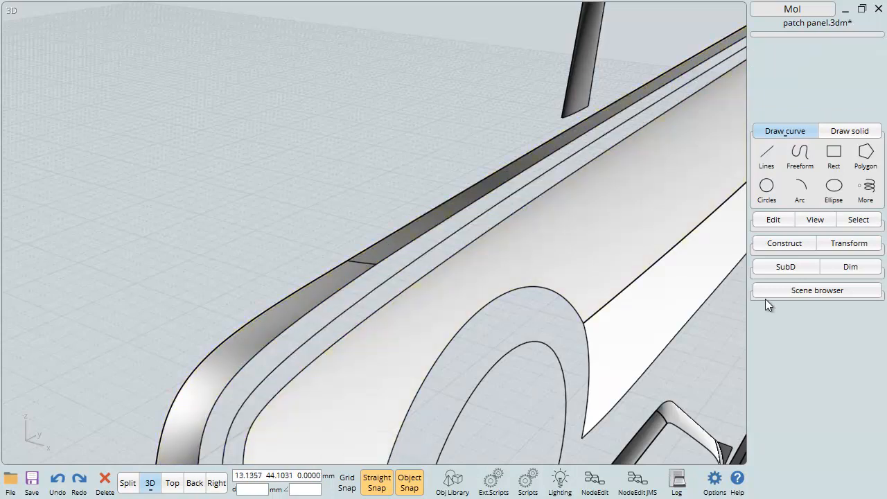
- Hide all edges to examine the joint in the narrow top strip, and show the edges again
{"action": "left_click", "coordinate": [819, 290]}
{"action": "left_click", "coordinate": [766, 351]}
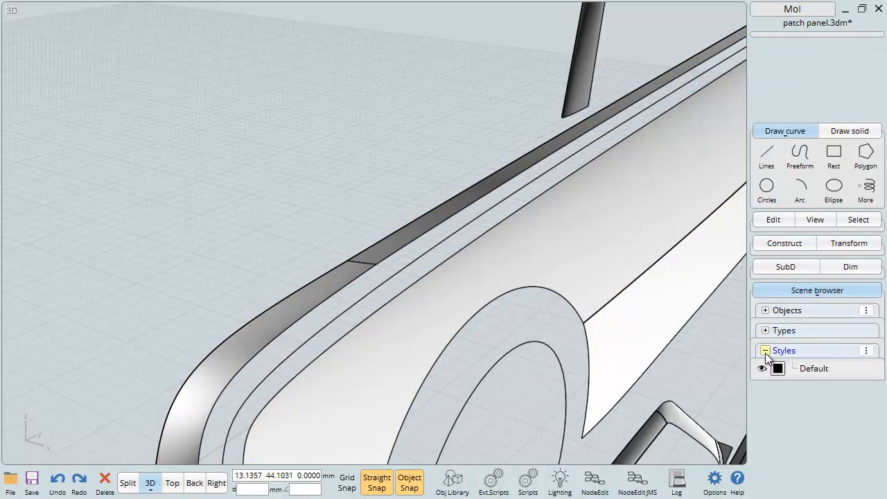
{"action": "left_click", "coordinate": [766, 330]}
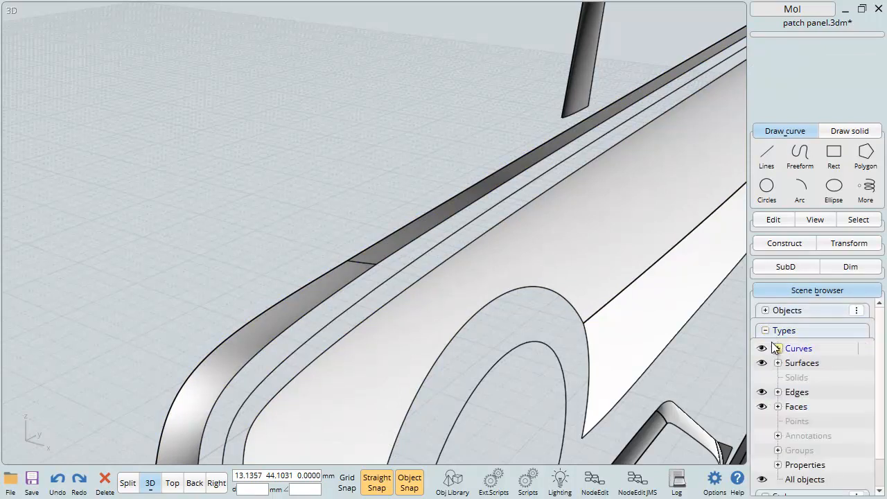
{"action": "left_click", "coordinate": [763, 392]}
{"action": "scroll", "coordinate": [369, 266], "scroll_direction": "up", "scroll_amount": 3}
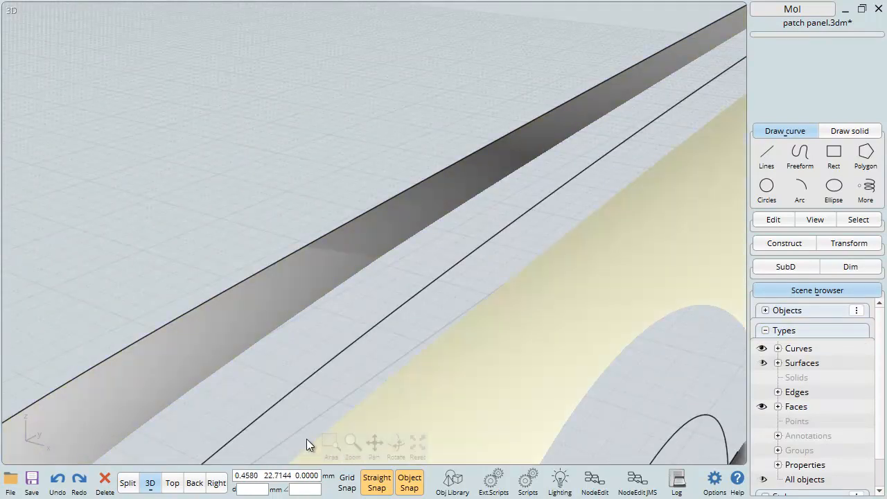
{"action": "left_click", "coordinate": [332, 444]}
{"action": "left_click", "coordinate": [382, 256]}
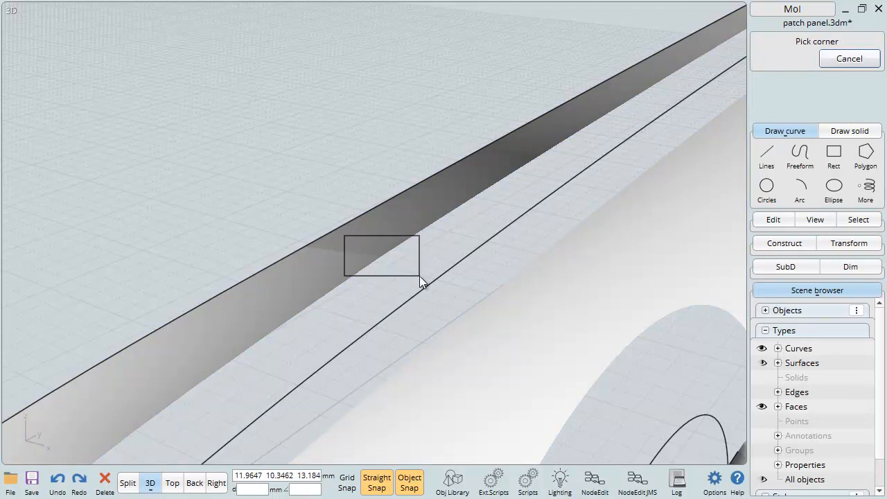
{"action": "left_click", "coordinate": [432, 293]}
{"action": "right_click_drag", "start_coordinate": [409, 290], "coordinate": [332, 270]}
{"action": "left_click", "coordinate": [763, 392]}
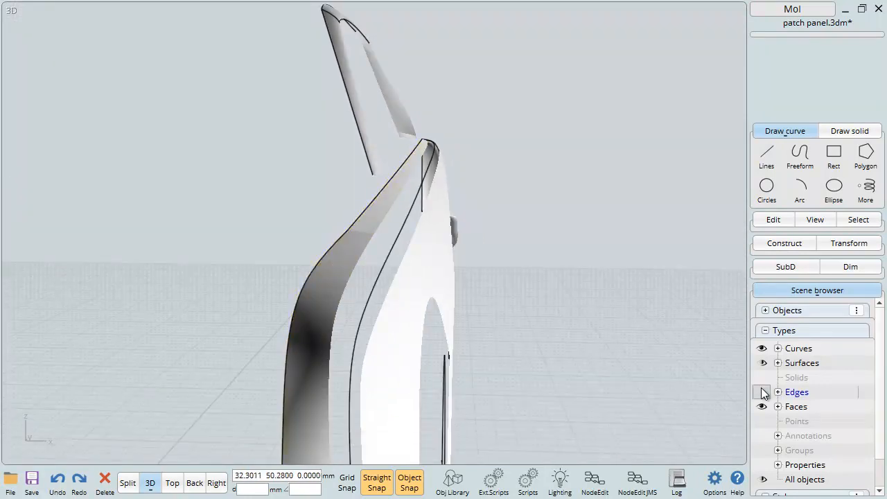
- Examine the open gap between the top strip and the side panel at its rear and front ends
{"action": "right_click_drag", "start_coordinate": [662, 322], "coordinate": [262, 342]}
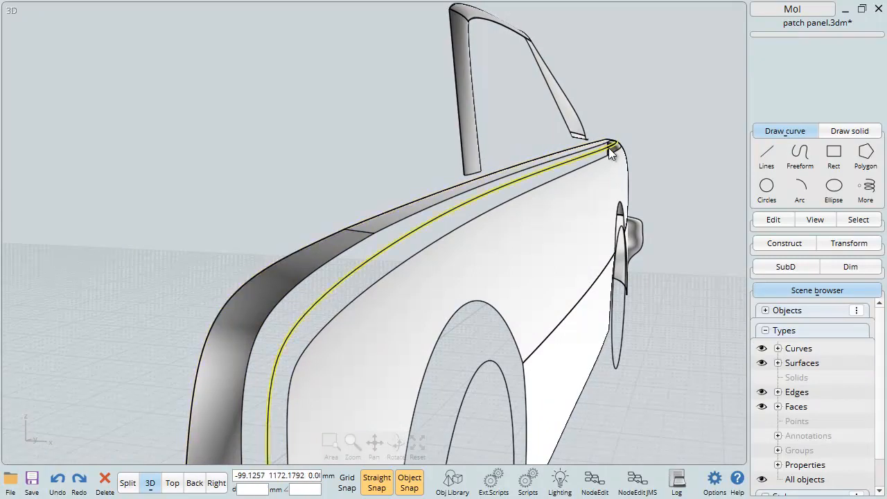
{"action": "right_click_drag", "start_coordinate": [647, 143], "coordinate": [355, 213]}
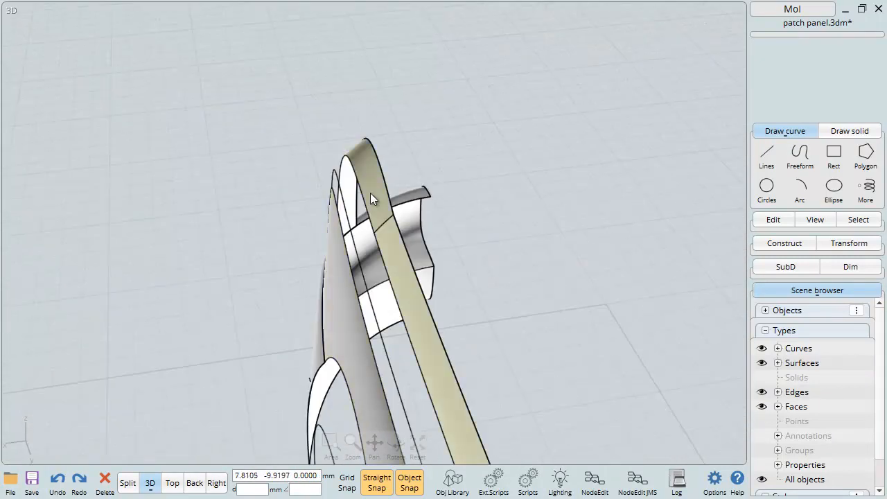
{"action": "scroll", "coordinate": [371, 194], "scroll_direction": "down", "scroll_amount": 8}
{"action": "scroll", "coordinate": [413, 299], "scroll_direction": "down", "scroll_amount": 1}
{"action": "right_click_drag", "start_coordinate": [412, 299], "coordinate": [457, 367]}
{"action": "scroll", "coordinate": [445, 355], "scroll_direction": "up", "scroll_amount": 8}
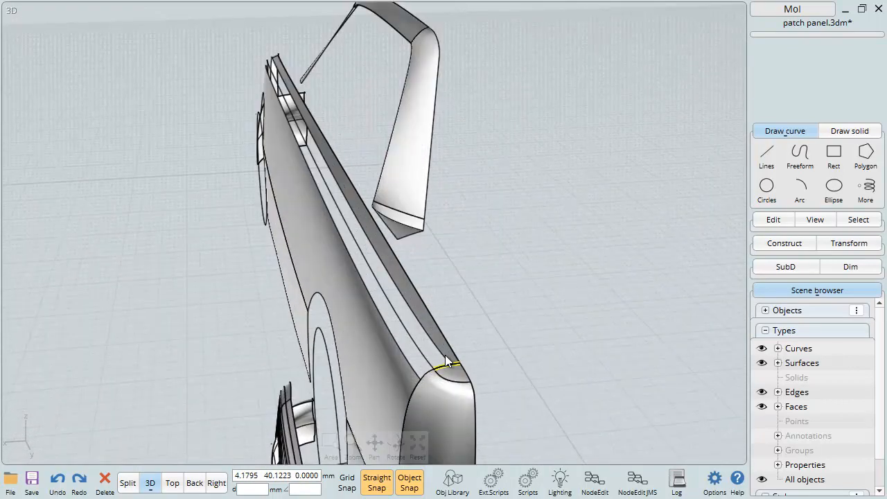
{"action": "left_click", "coordinate": [473, 367]}
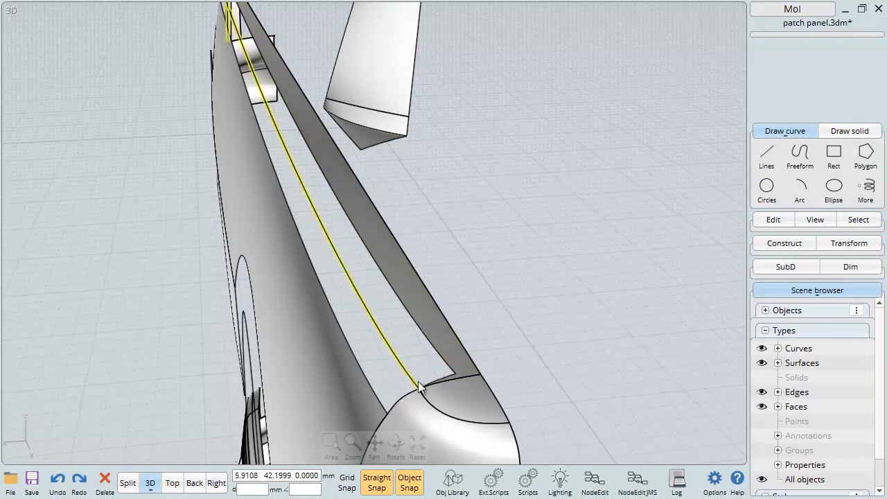
{"action": "left_click", "coordinate": [451, 345]}
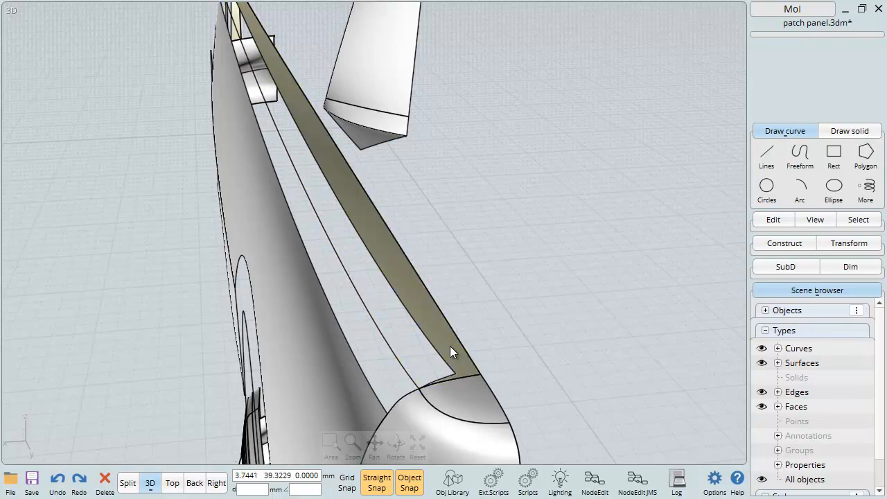
{"action": "scroll", "coordinate": [403, 281], "scroll_direction": "down", "scroll_amount": 6}
{"action": "right_click_drag", "start_coordinate": [363, 232], "coordinate": [587, 226]}
{"action": "scroll", "coordinate": [343, 201], "scroll_direction": "up", "scroll_amount": 5}
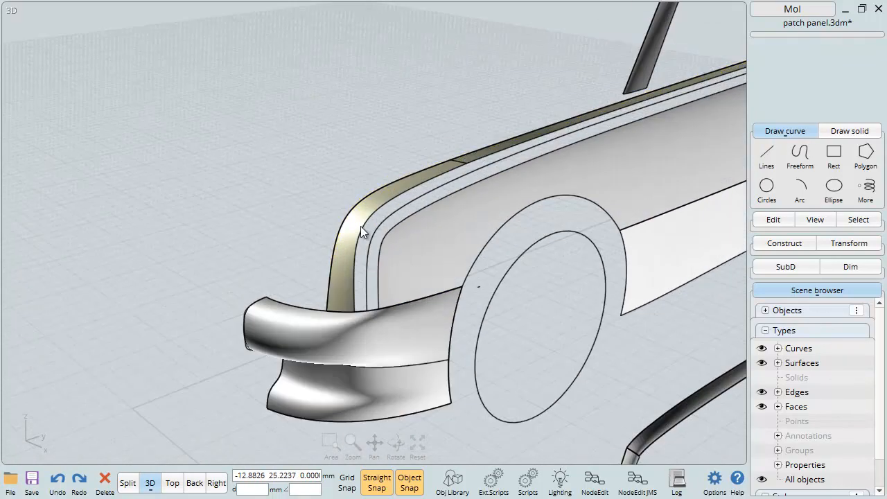
- Check the bumper's top curve, the short curve at the top strip's lower end and the strip's outer curve by selecting each separately
{"action": "left_click", "coordinate": [336, 311]}
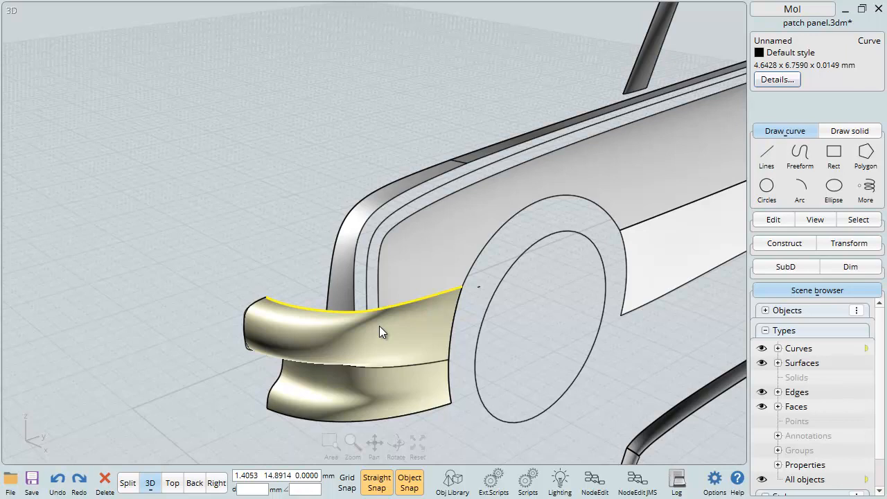
{"action": "key", "text": "Escape"}
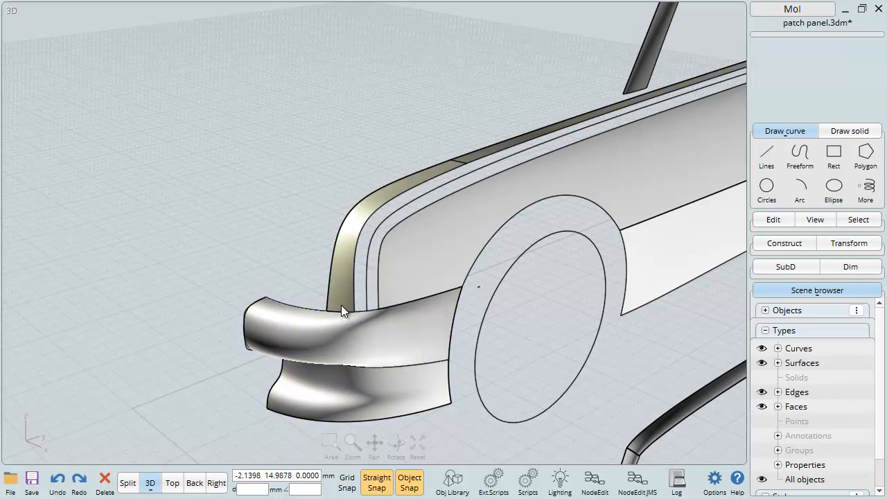
{"action": "left_click", "coordinate": [342, 311]}
{"action": "left_click", "coordinate": [342, 310]}
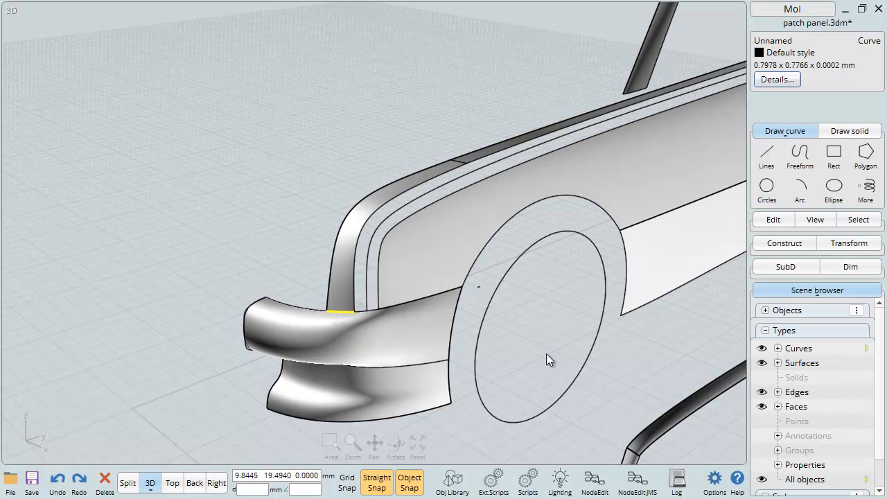
{"action": "left_click", "coordinate": [249, 211]}
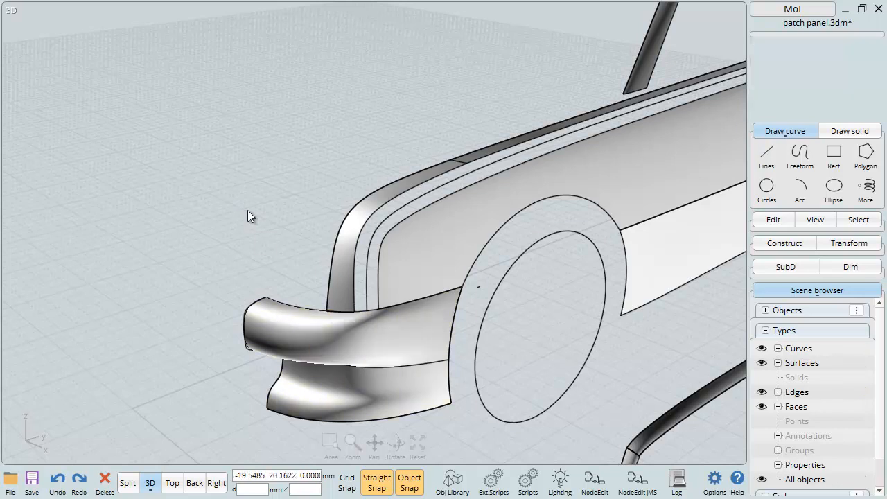
{"action": "left_click", "coordinate": [420, 169]}
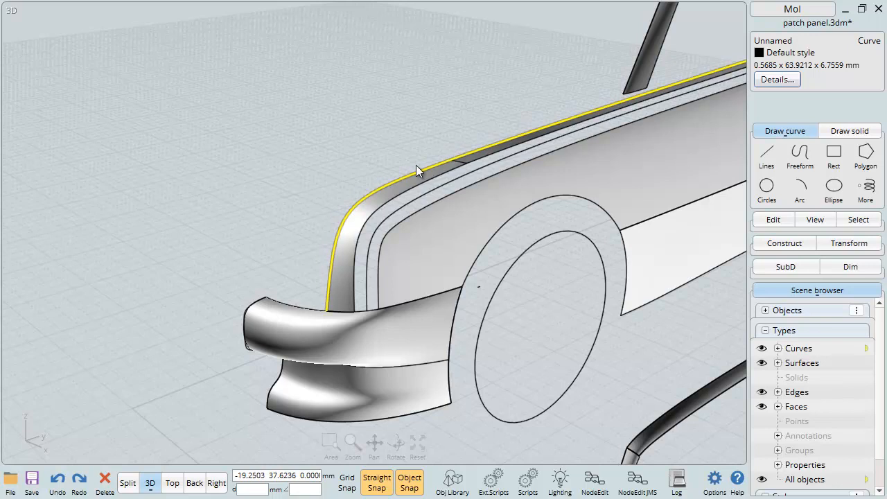
{"action": "left_click", "coordinate": [414, 166]}
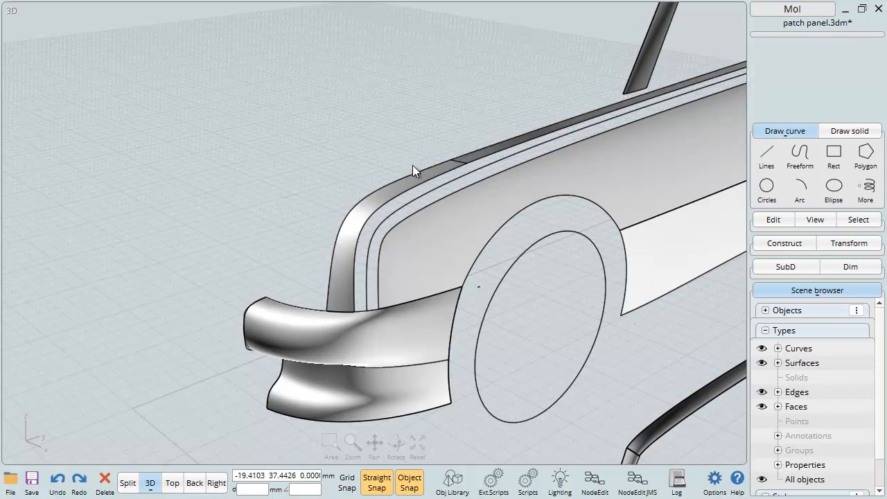
- Select the short and the long inner edge of the top strip's rear section, starting at the joint
{"action": "left_click", "coordinate": [462, 163]}
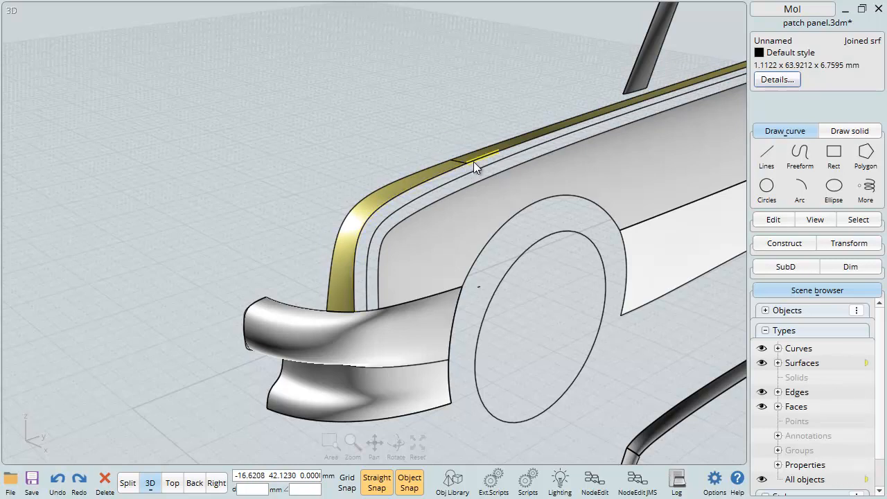
{"action": "left_click", "coordinate": [498, 153]}
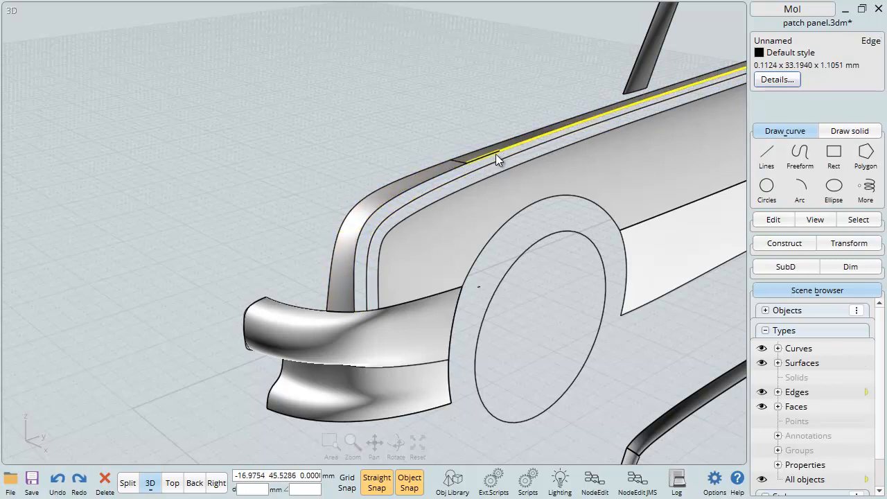
{"action": "left_click", "coordinate": [456, 166]}
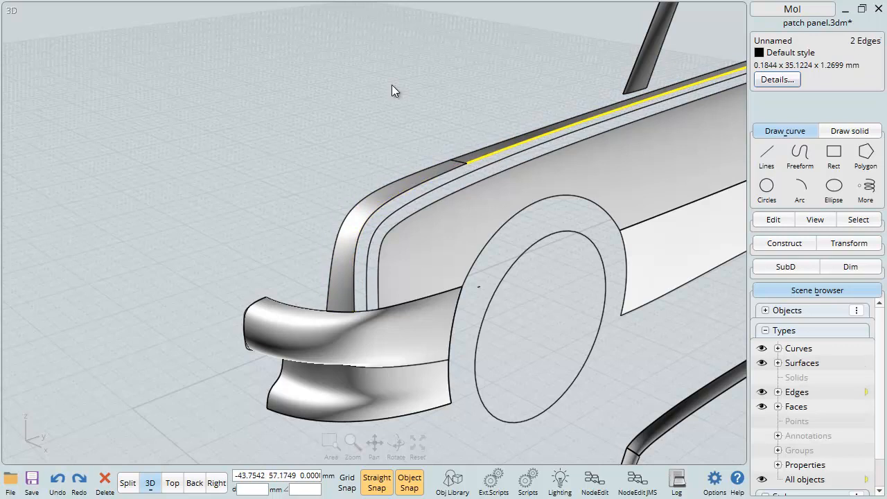
{"action": "left_click", "coordinate": [392, 84]}
{"action": "left_click", "coordinate": [481, 156]}
{"action": "left_click", "coordinate": [486, 155]}
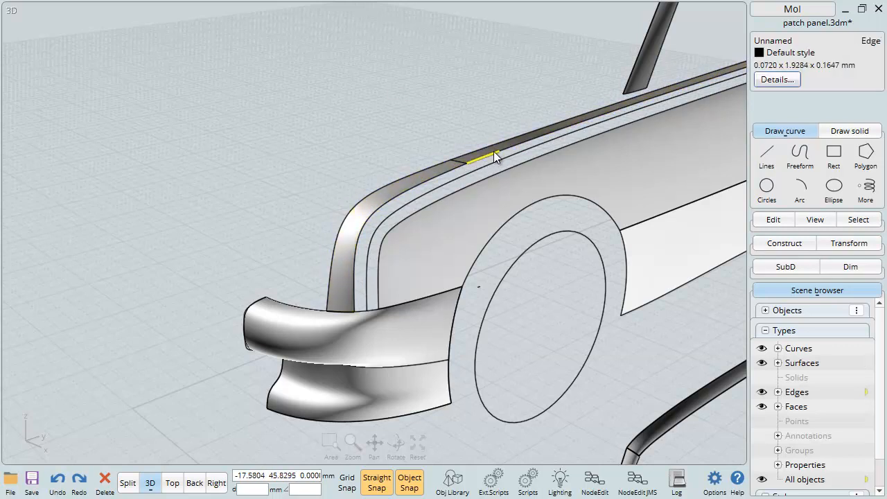
{"action": "left_click", "coordinate": [504, 154]}
{"action": "scroll", "coordinate": [488, 90], "scroll_direction": "down", "scroll_amount": 5}
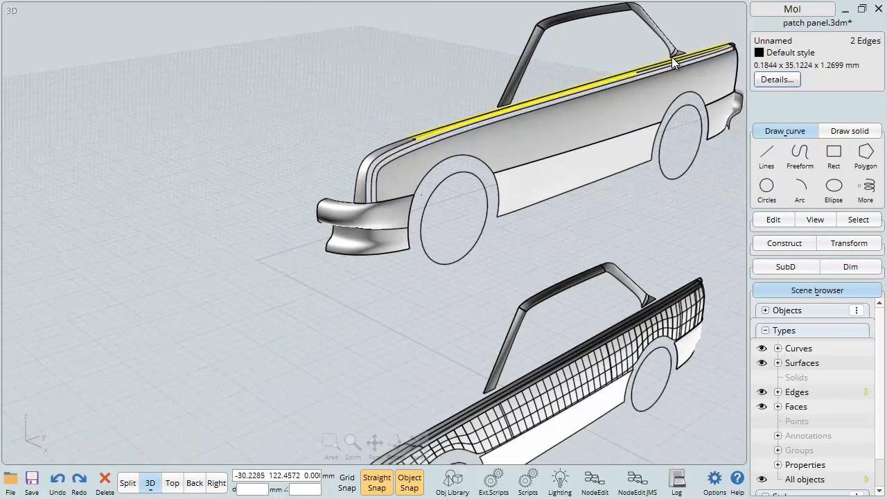
- Add the remaining inner edge segments of the top strip's rear section to the selection and merge all four into one edge
{"action": "scroll", "coordinate": [671, 62], "scroll_direction": "up", "scroll_amount": 5}
{"action": "left_click", "coordinate": [416, 140]}
{"action": "scroll", "coordinate": [532, 105], "scroll_direction": "down", "scroll_amount": 4}
{"action": "scroll", "coordinate": [628, 88], "scroll_direction": "up", "scroll_amount": 2}
{"action": "left_click", "coordinate": [666, 74]}
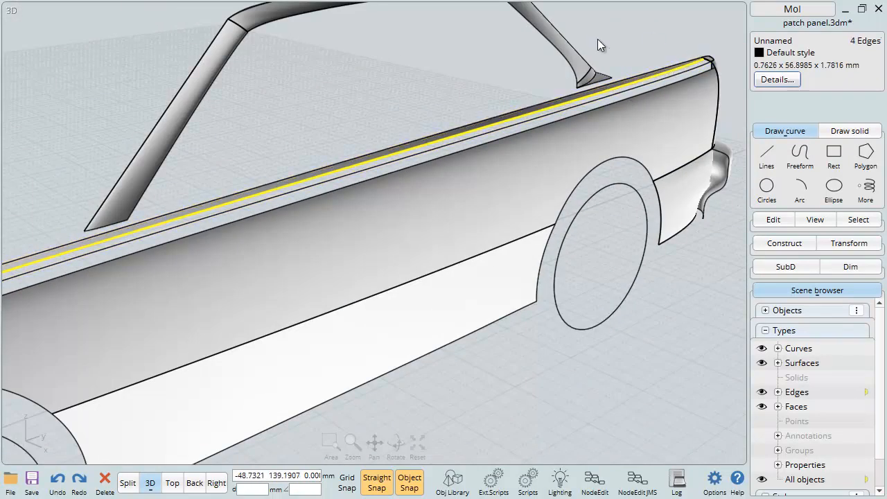
{"action": "type", "text": "m"}
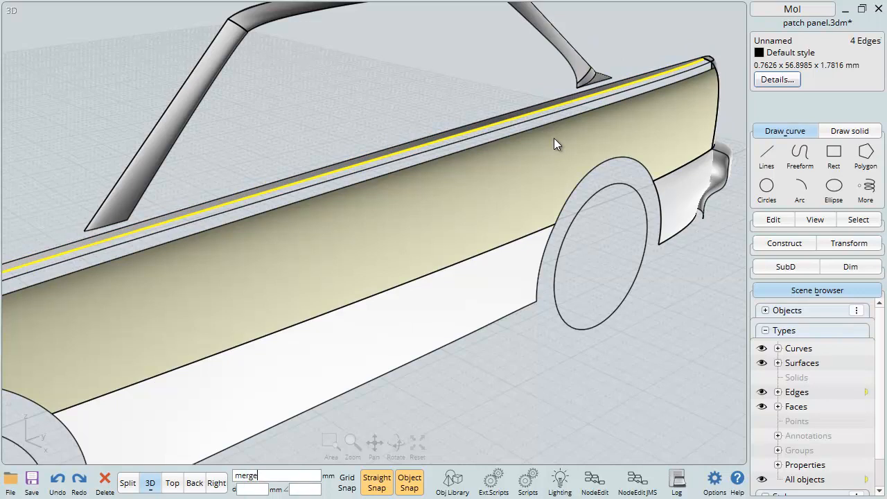
{"action": "type", "text": "erge"}
{"action": "key", "text": "Return"}
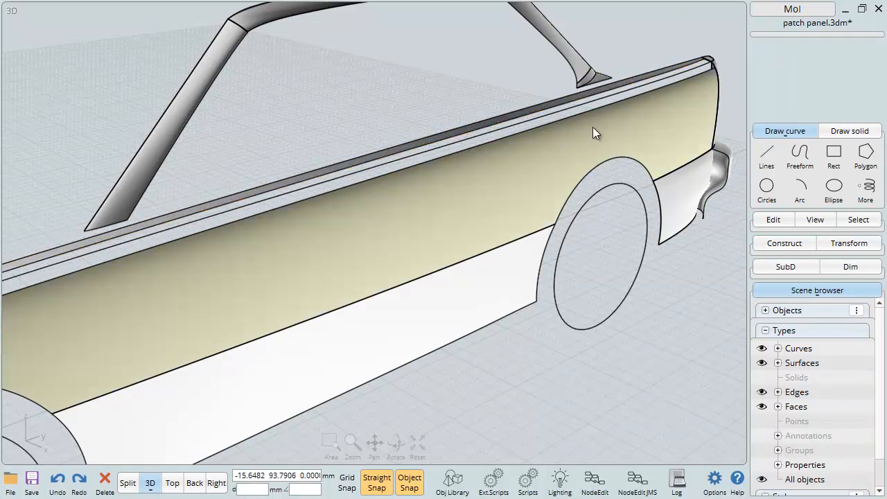
- Select the merged inner edge of the rear section and inspect its end at the car's rear corner
{"action": "left_click", "coordinate": [539, 108]}
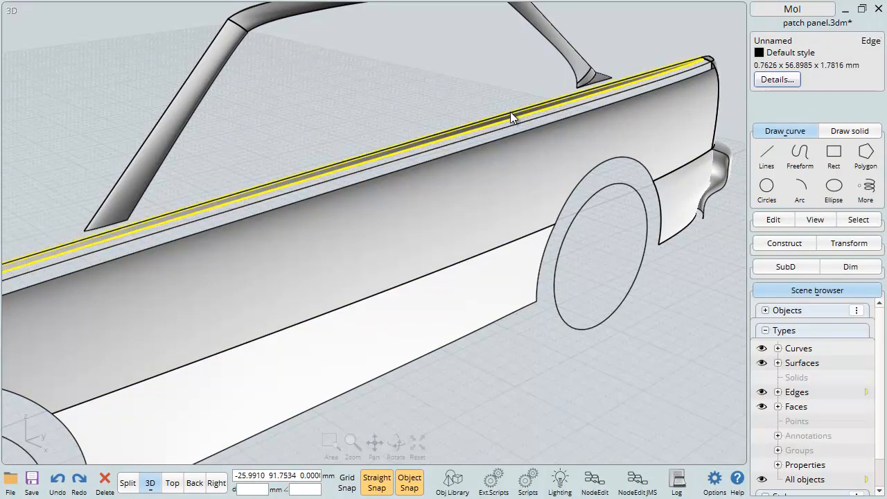
{"action": "scroll", "coordinate": [707, 79], "scroll_direction": "down", "scroll_amount": 2}
{"action": "scroll", "coordinate": [173, 158], "scroll_direction": "down", "scroll_amount": 5}
{"action": "scroll", "coordinate": [295, 137], "scroll_direction": "up", "scroll_amount": 5}
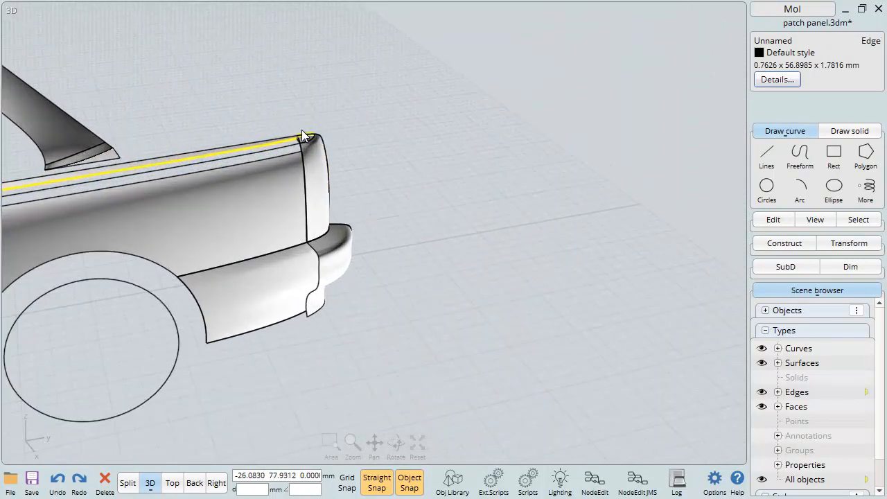
{"action": "scroll", "coordinate": [297, 134], "scroll_direction": "up", "scroll_amount": 4}
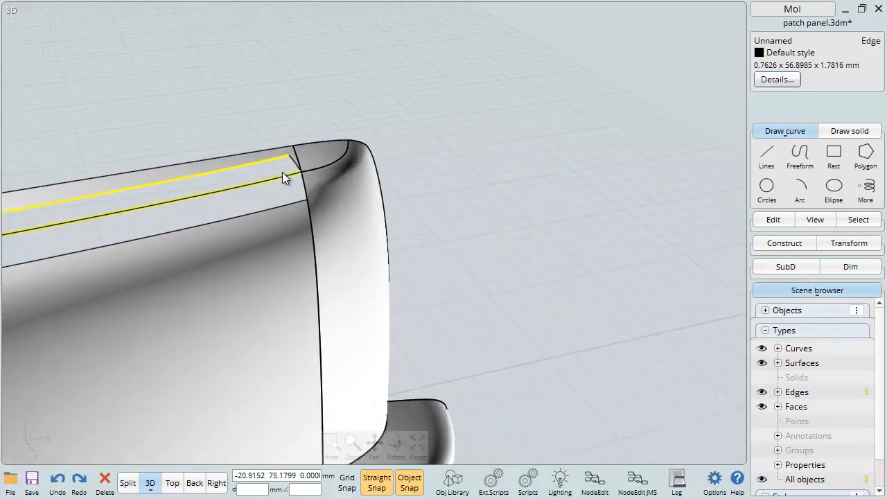
{"action": "left_click", "coordinate": [303, 179]}
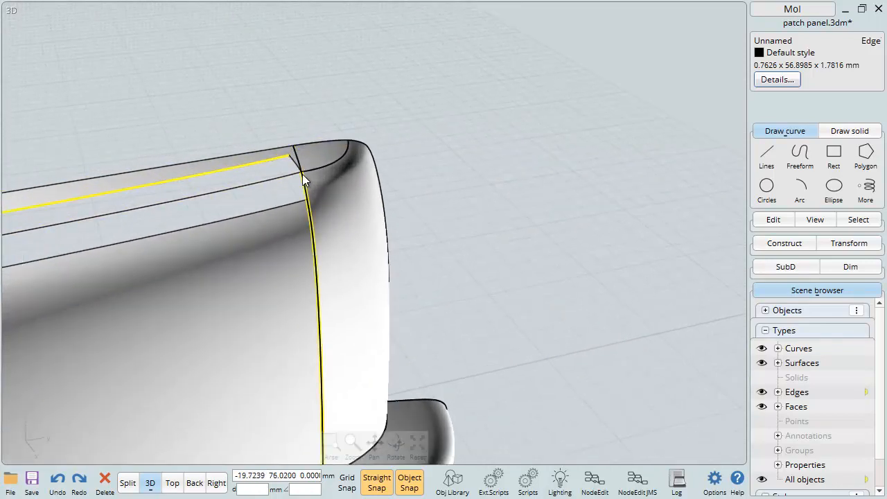
{"action": "left_click", "coordinate": [303, 180]}
- Add the front section's inner edge to the selection and join both inner edges of the top strip into one curve
{"action": "scroll", "coordinate": [513, 151], "scroll_direction": "down", "scroll_amount": 6}
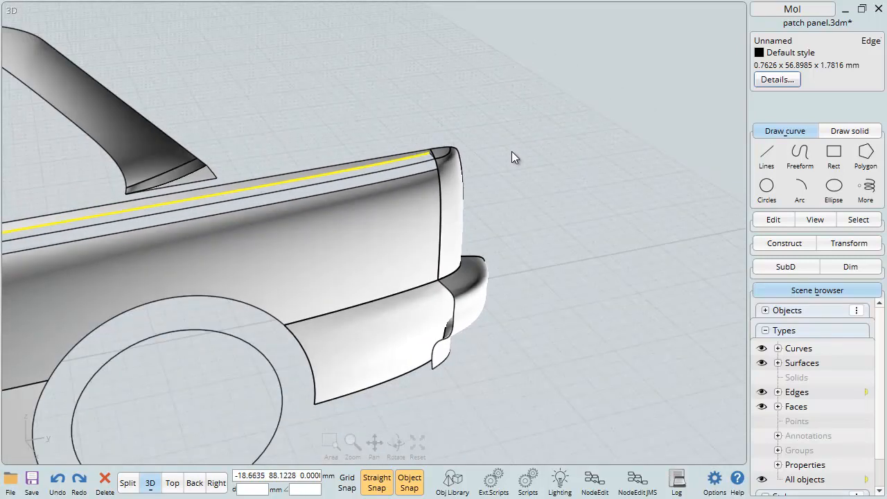
{"action": "scroll", "coordinate": [416, 198], "scroll_direction": "down", "scroll_amount": 5}
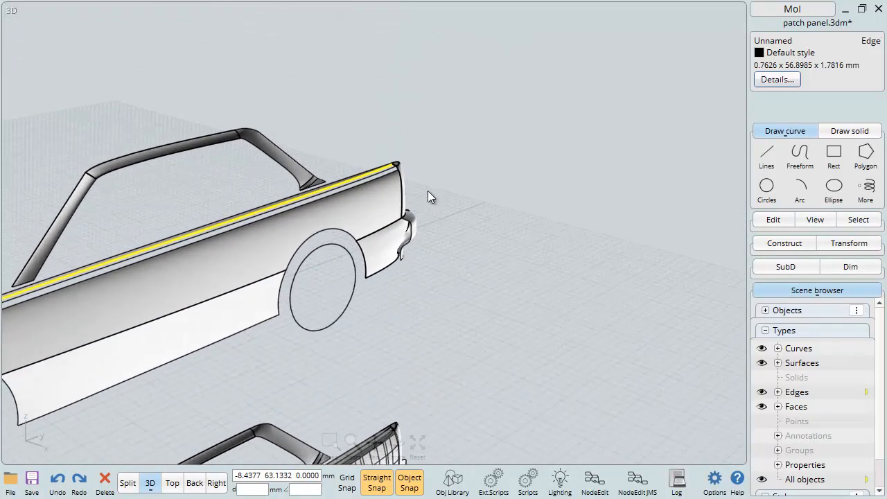
{"action": "scroll", "coordinate": [286, 223], "scroll_direction": "up", "scroll_amount": 5}
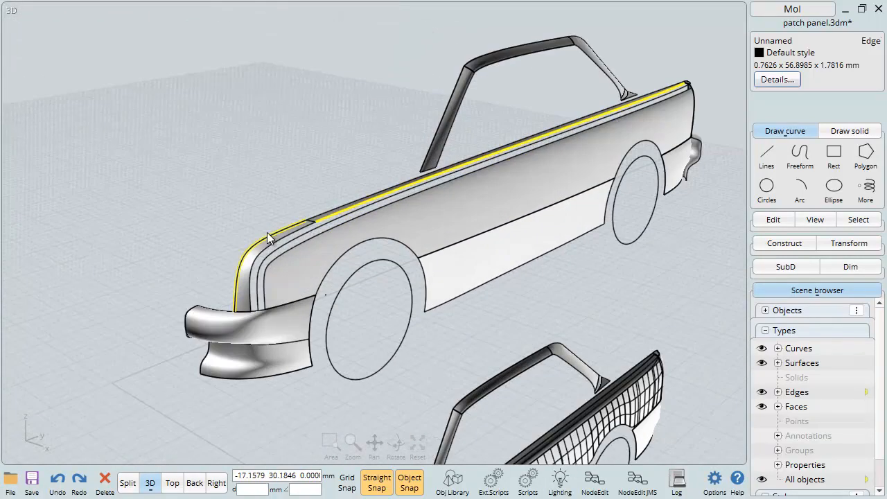
{"action": "left_click", "coordinate": [309, 225]}
{"action": "left_click", "coordinate": [773, 220]}
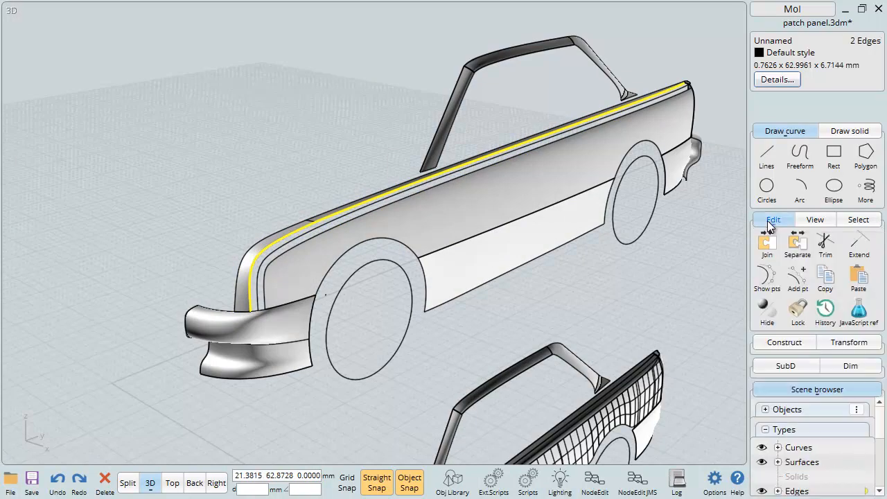
{"action": "left_click", "coordinate": [767, 243]}
{"action": "left_click", "coordinate": [282, 209]}
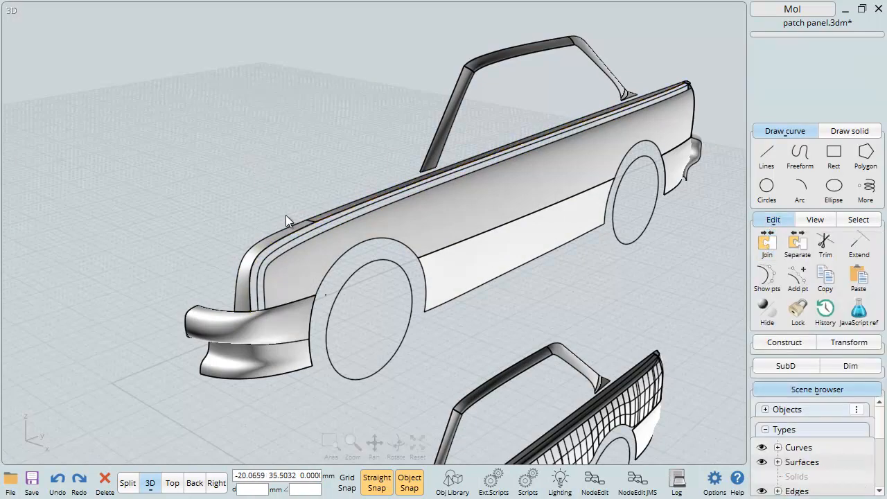
- Select the top strip's front and rear outer edges and join them into one curve
{"action": "left_click", "coordinate": [292, 221]}
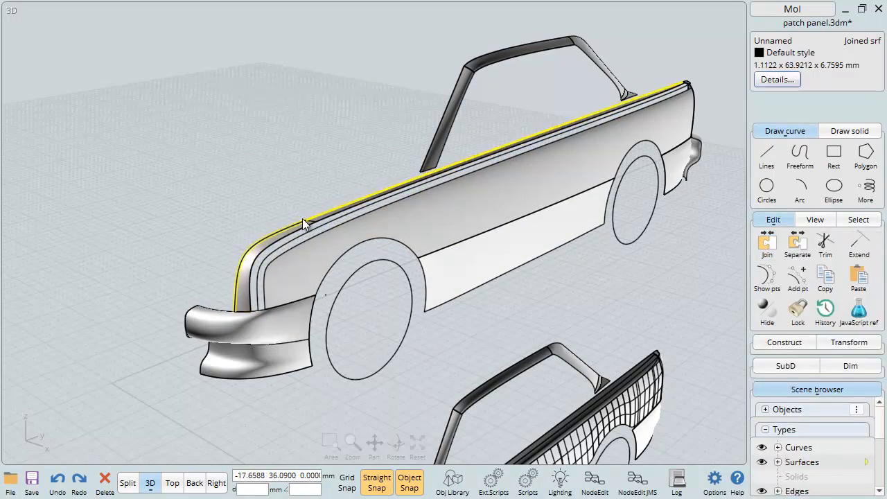
{"action": "left_click", "coordinate": [293, 222]}
{"action": "left_click", "coordinate": [767, 242]}
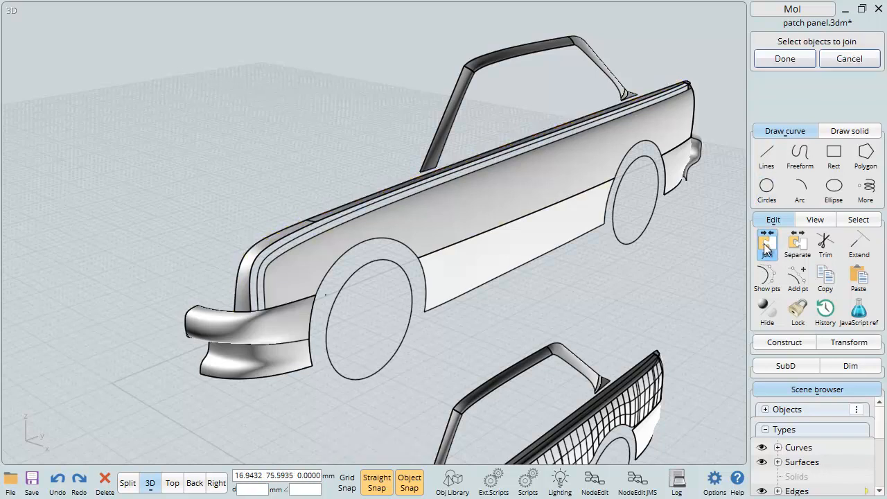
{"action": "right_click_drag", "start_coordinate": [664, 209], "coordinate": [451, 132]}
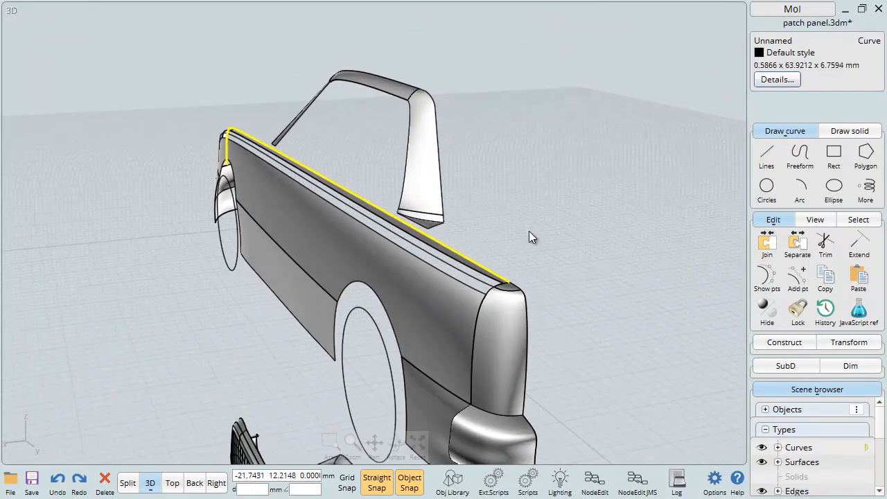
- Delete the joined top strip surface, keeping the curves extracted from its inner and outer edges
{"action": "right_click_drag", "start_coordinate": [528, 227], "coordinate": [523, 283]}
{"action": "scroll", "coordinate": [520, 284], "scroll_direction": "up", "scroll_amount": 3}
{"action": "scroll", "coordinate": [516, 283], "scroll_direction": "down", "scroll_amount": 2}
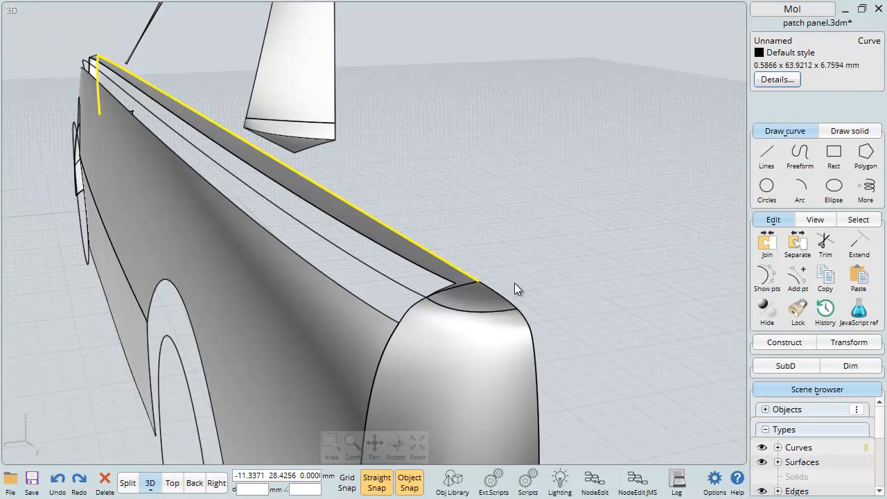
{"action": "left_click", "coordinate": [513, 236]}
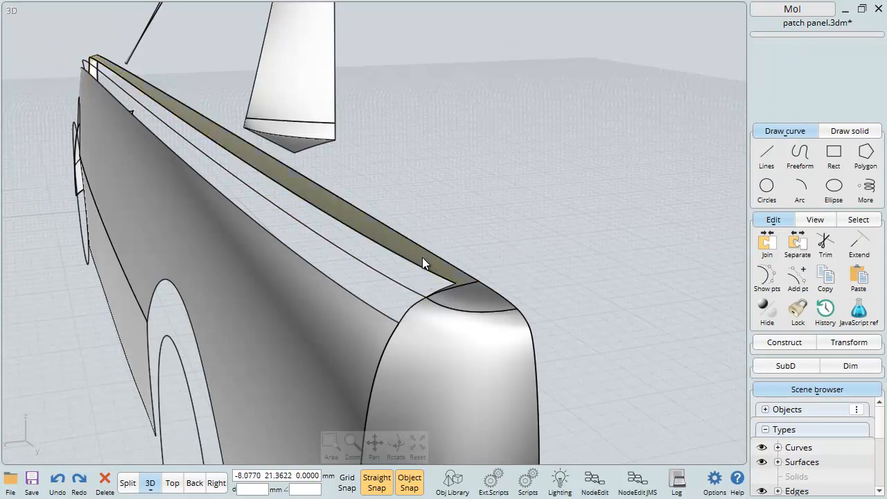
{"action": "left_click", "coordinate": [419, 261]}
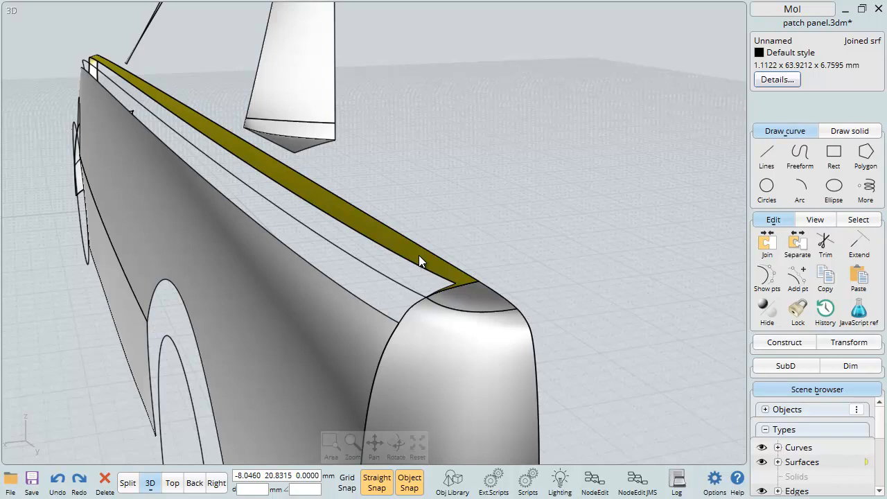
{"action": "key", "text": "Escape"}
- Show the control points of the strip's inner and outer curves to compare their density and rear end positions
{"action": "left_click", "coordinate": [449, 284]}
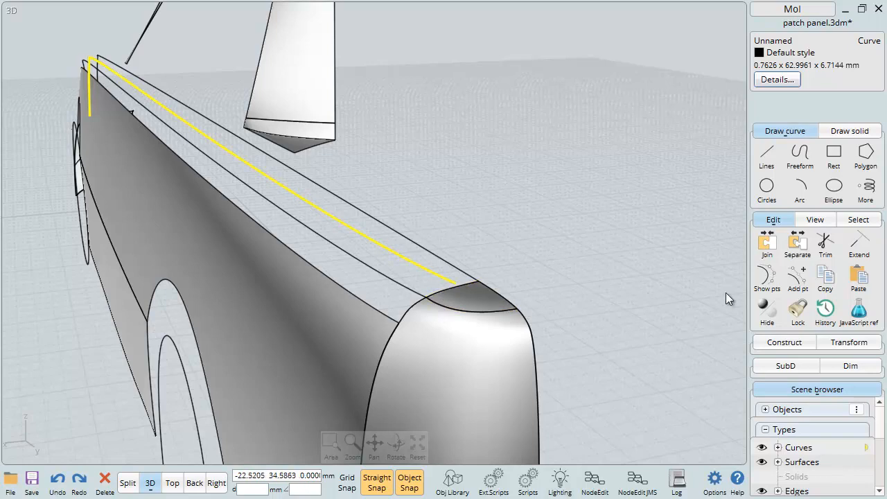
{"action": "left_click", "coordinate": [766, 281]}
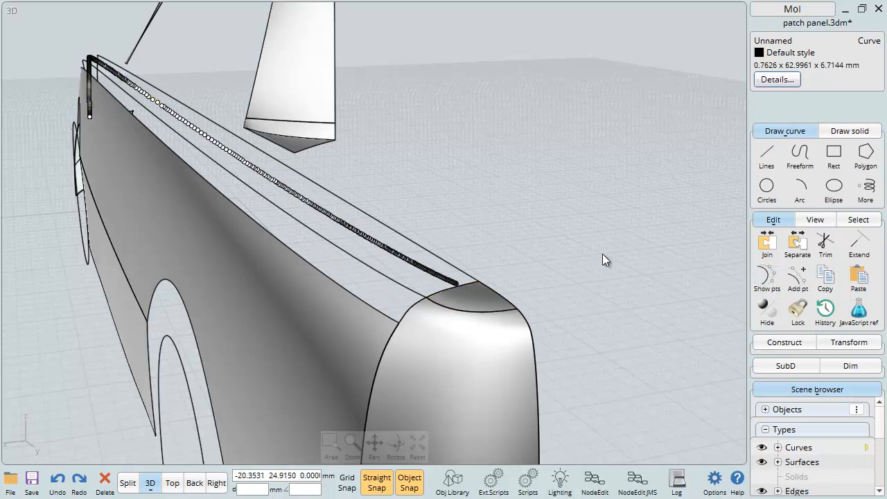
{"action": "scroll", "coordinate": [457, 288], "scroll_direction": "up", "scroll_amount": 3}
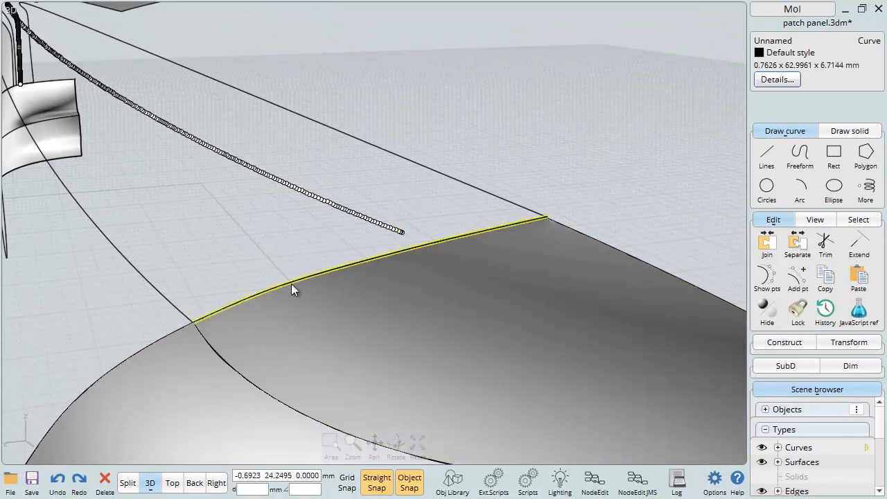
{"action": "left_click", "coordinate": [530, 214]}
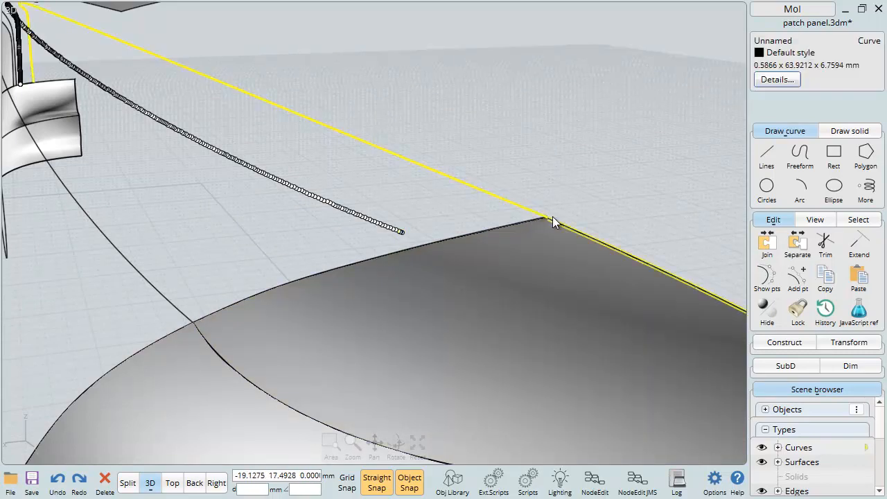
{"action": "left_click", "coordinate": [767, 277]}
{"action": "scroll", "coordinate": [421, 196], "scroll_direction": "down", "scroll_amount": 5}
{"action": "scroll", "coordinate": [372, 180], "scroll_direction": "up", "scroll_amount": 6}
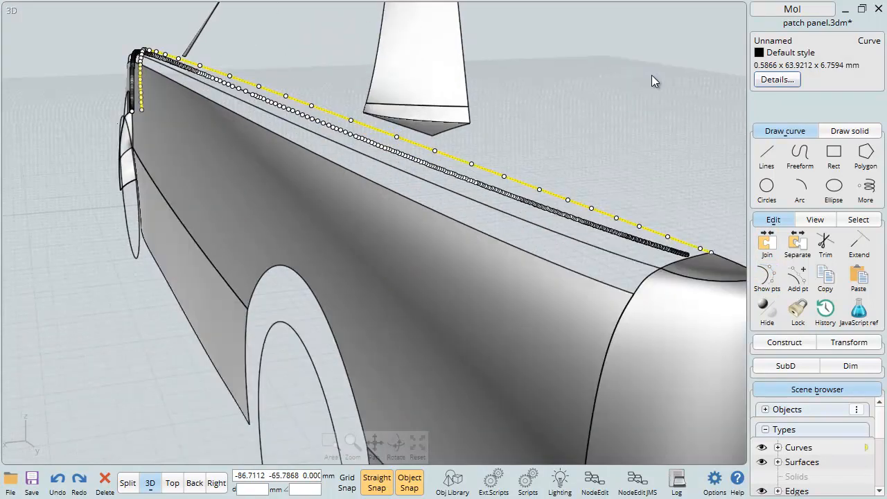
- Turn off the control points and delete the densely pointed inner curve of the strip
{"action": "left_click", "coordinate": [647, 139]}
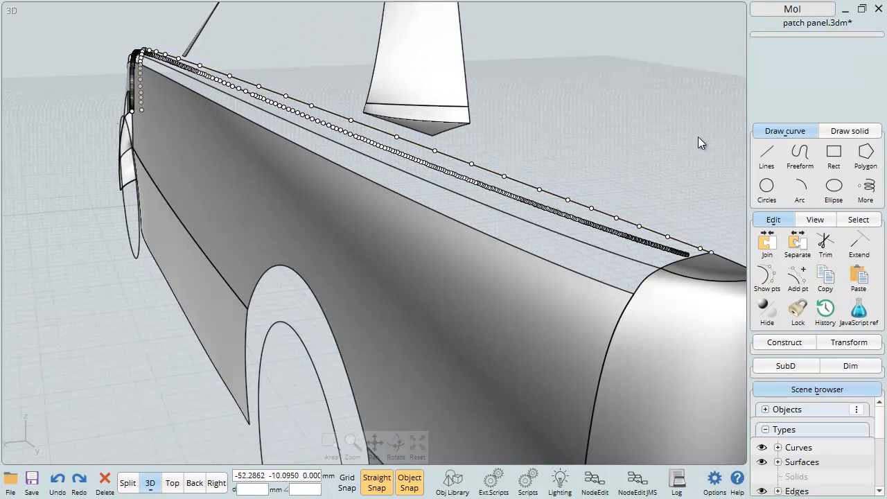
{"action": "key", "text": "Escape"}
{"action": "left_click", "coordinate": [643, 244]}
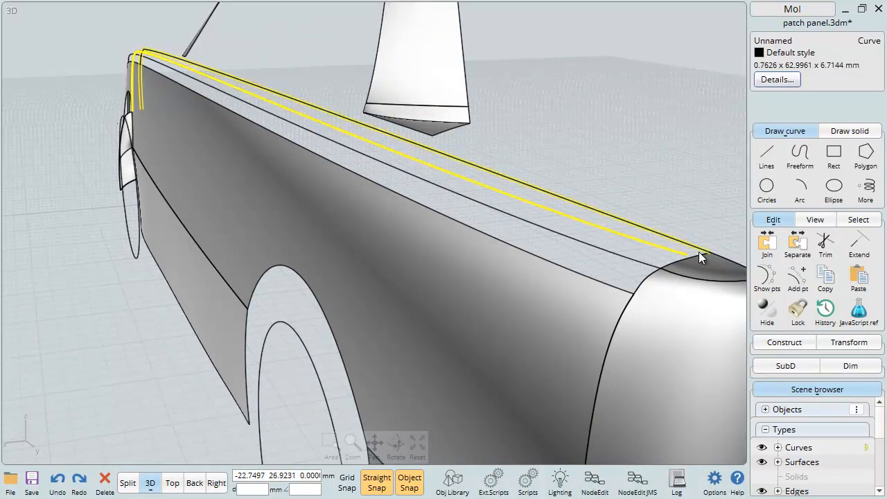
{"action": "key", "text": "Escape"}
- Extrude the strip's outer curve sideways across the car body as a test surface
{"action": "right_click_drag", "start_coordinate": [373, 187], "coordinate": [631, 194]}
{"action": "scroll", "coordinate": [630, 193], "scroll_direction": "down", "scroll_amount": 2}
{"action": "left_click", "coordinate": [396, 142]}
{"action": "scroll", "coordinate": [396, 142], "scroll_direction": "down", "scroll_amount": 4}
{"action": "left_click", "coordinate": [396, 142]}
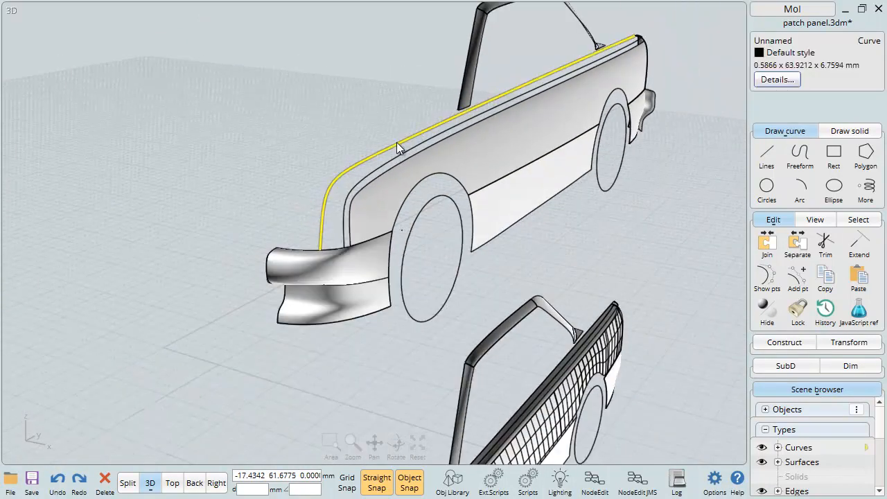
{"action": "left_click", "coordinate": [786, 341]}
{"action": "left_click", "coordinate": [760, 398]}
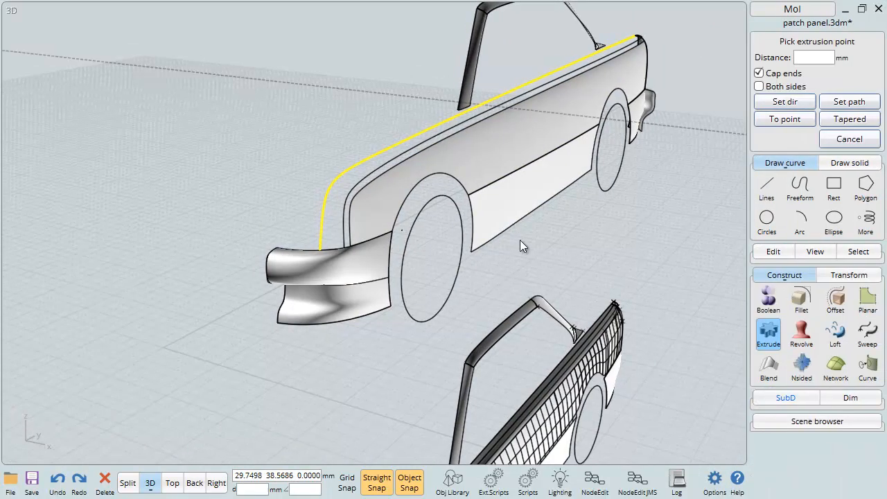
{"action": "key", "text": "Escape"}
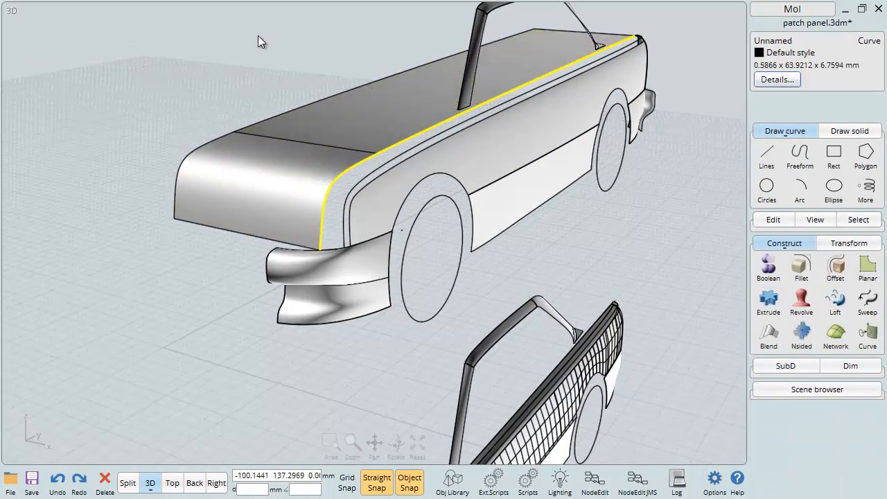
- Hide all edges to examine the joint in the extruded surface, then restore the edges and undo the extrusion
{"action": "scroll", "coordinate": [282, 54], "scroll_direction": "up", "scroll_amount": 3}
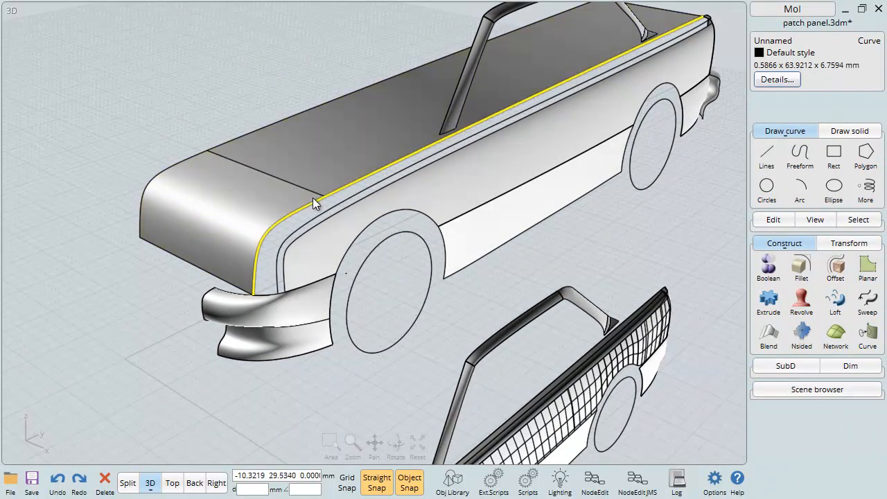
{"action": "left_click", "coordinate": [802, 390]}
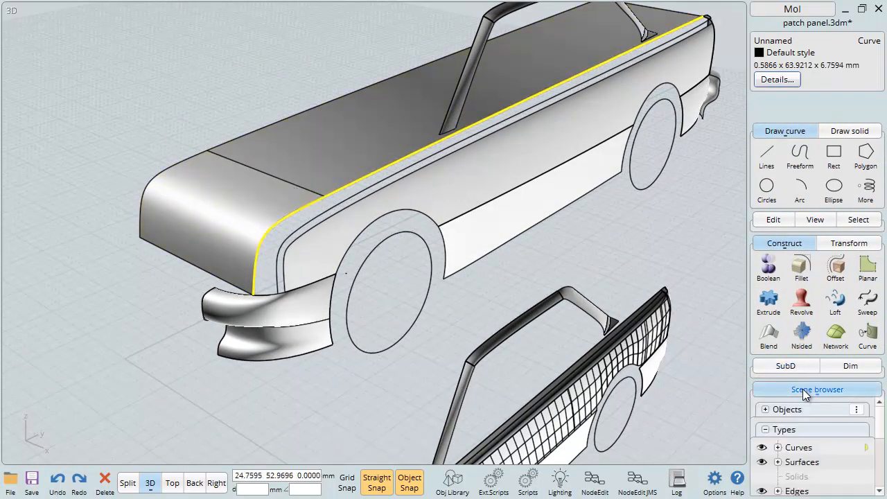
{"action": "left_click", "coordinate": [763, 492]}
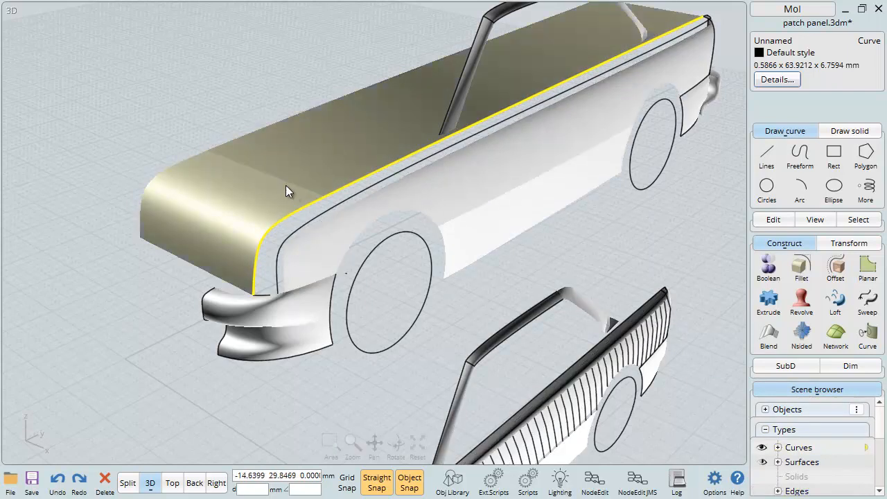
{"action": "key", "text": "ctrl+z"}
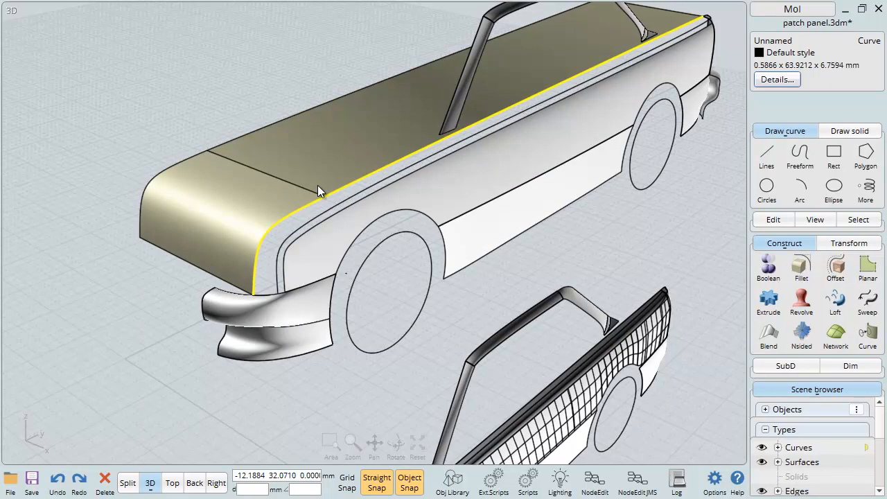
{"action": "key", "text": "ctrl+z"}
- Start a Rebuild of the strip's outer curve in # Points mode with Keep corners turned off
{"action": "left_click", "coordinate": [345, 187]}
{"action": "left_click", "coordinate": [345, 186]}
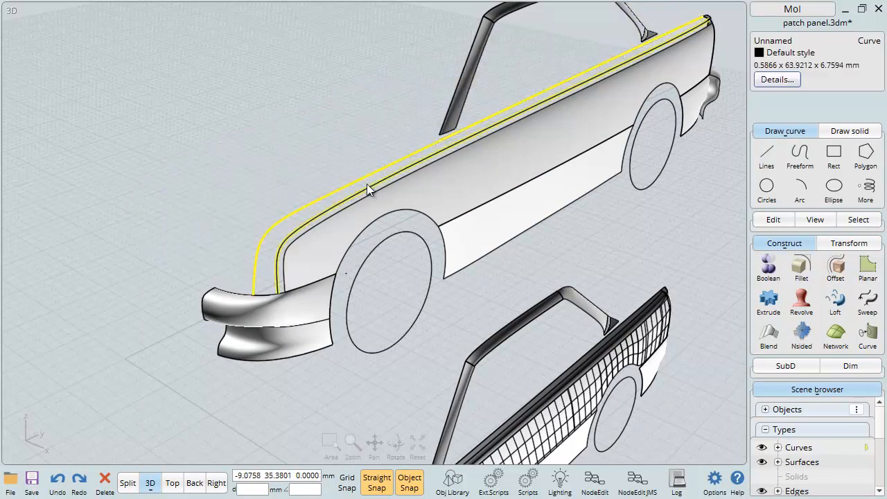
{"action": "left_click", "coordinate": [875, 169]}
{"action": "type", "text": "re"}
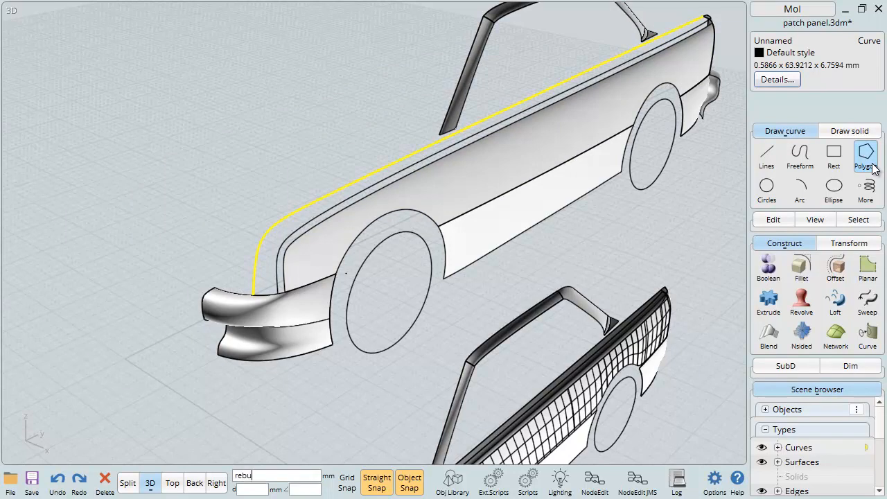
{"action": "type", "text": "build"}
{"action": "key", "text": "Return"}
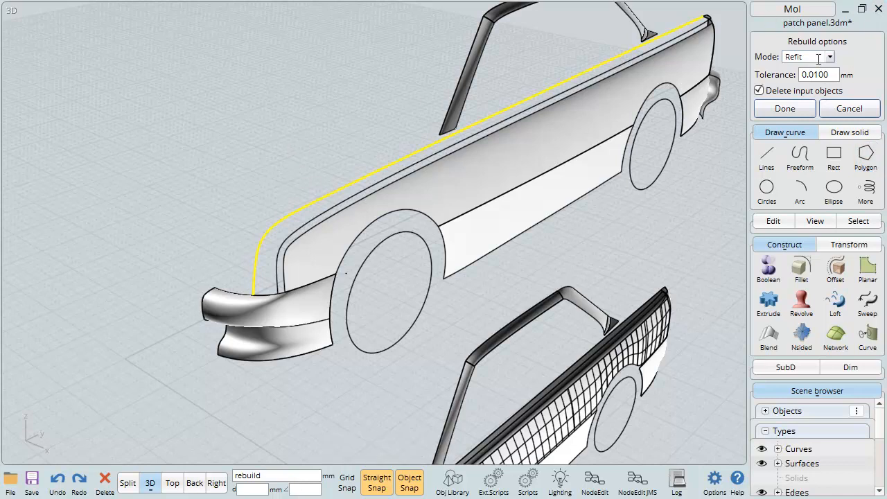
{"action": "left_click", "coordinate": [809, 61]}
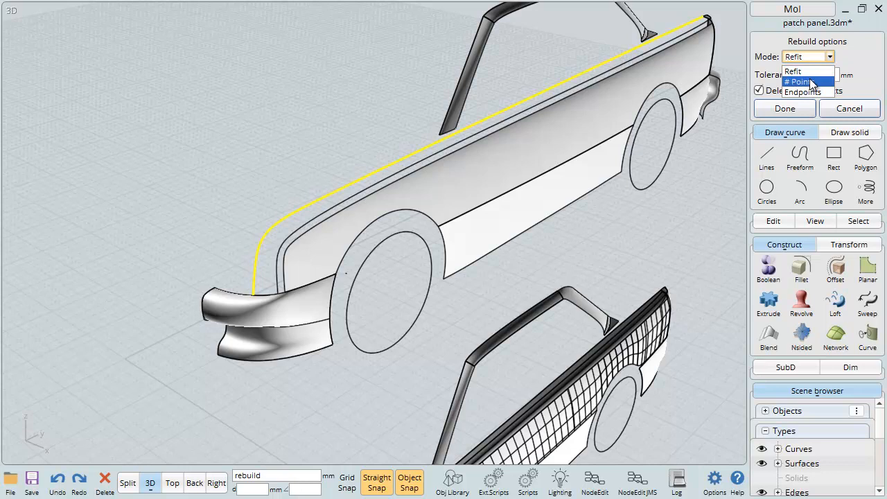
{"action": "left_click", "coordinate": [812, 82]}
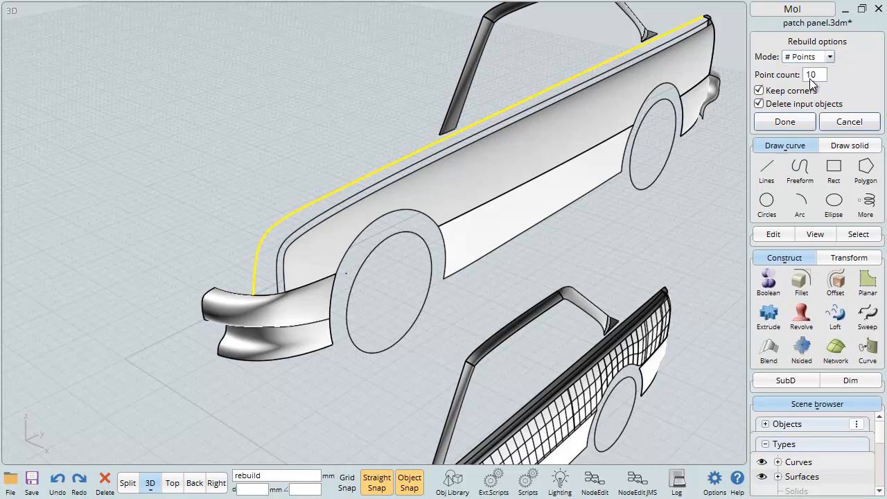
{"action": "left_click", "coordinate": [759, 91]}
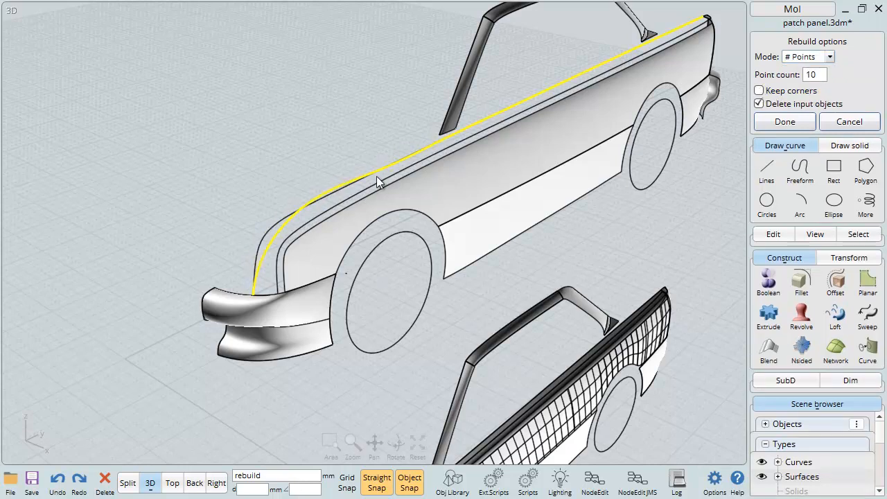
- Try a rebuild point count of 100 and examine the outer curve around its front bend
{"action": "left_click", "coordinate": [817, 75]}
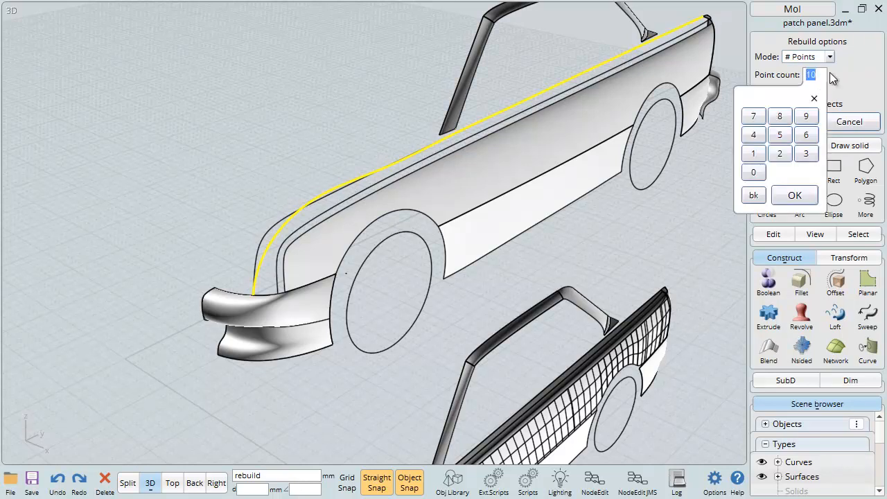
{"action": "type", "text": "100"}
{"action": "left_click", "coordinate": [785, 195]}
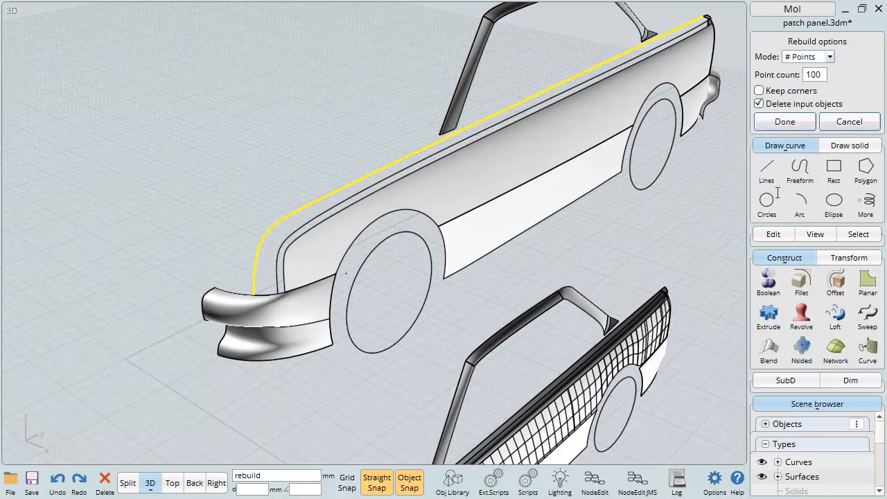
{"action": "scroll", "coordinate": [320, 206], "scroll_direction": "up", "scroll_amount": 2}
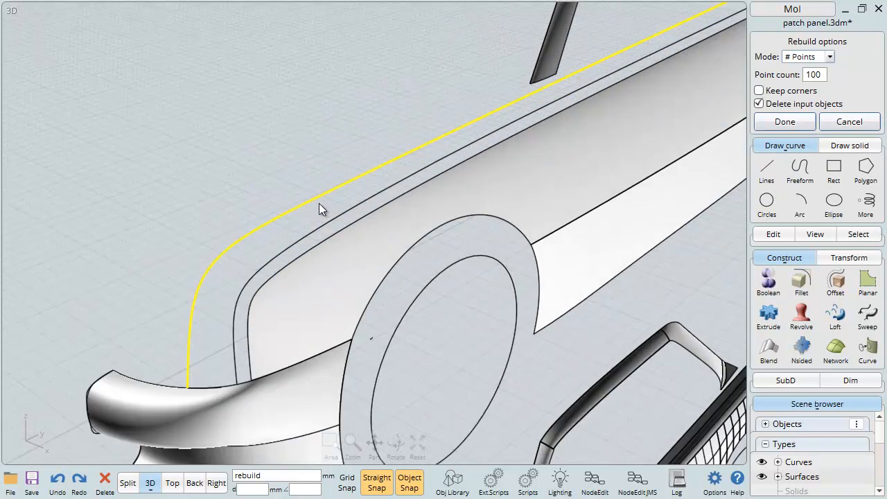
{"action": "scroll", "coordinate": [319, 208], "scroll_direction": "up", "scroll_amount": 2}
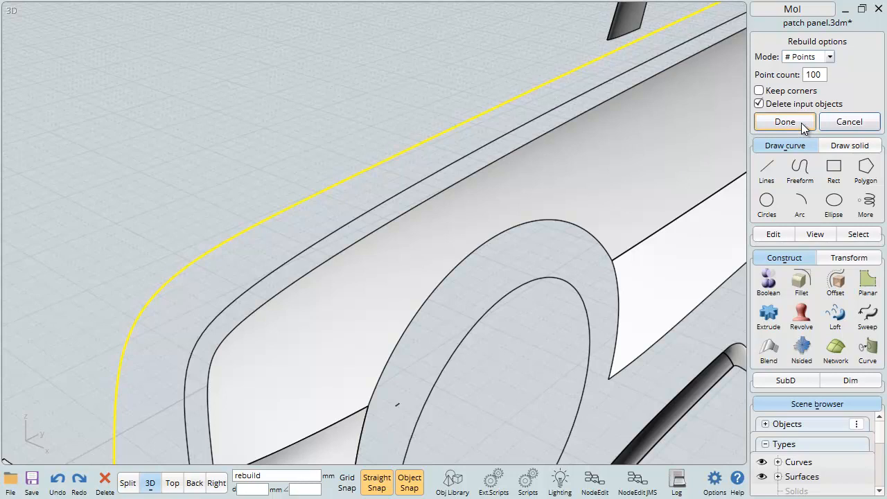
- Set the rebuild point count to 50 and complete the rebuild of the outer curve
{"action": "left_click", "coordinate": [821, 74]}
{"action": "type", "text": "50"}
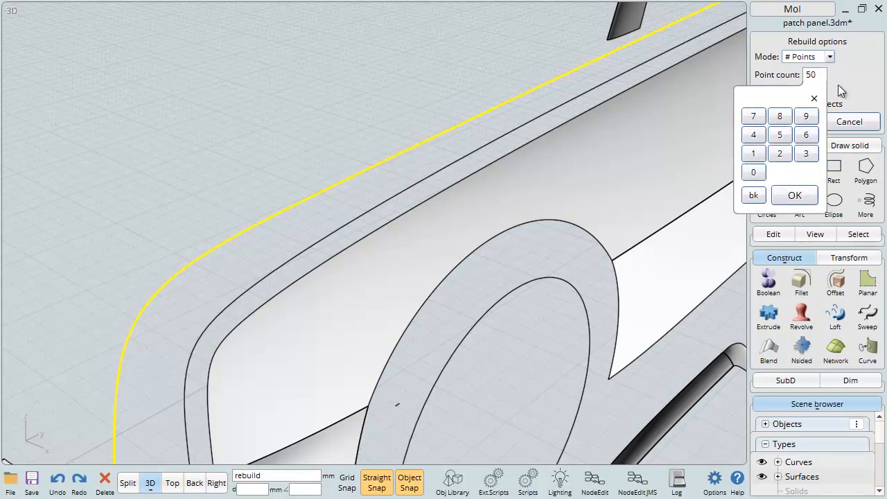
{"action": "key", "text": "Return"}
{"action": "scroll", "coordinate": [303, 257], "scroll_direction": "down", "scroll_amount": 5}
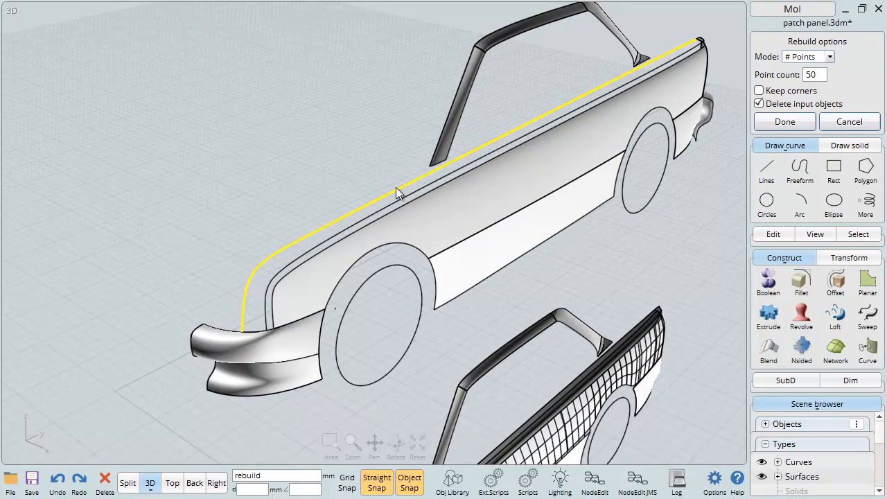
{"action": "left_click", "coordinate": [786, 122]}
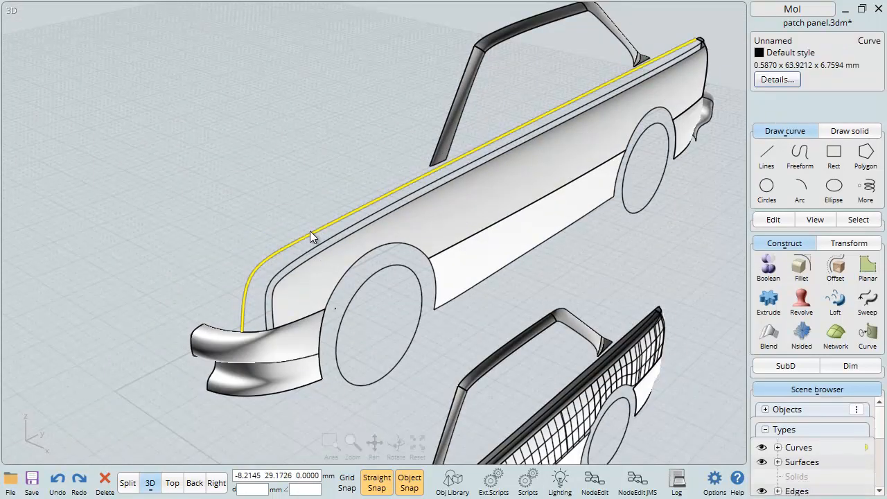
- Extrude the rebuilt outer curve sideways across the car body and examine the test surface's smoothness from several angles
{"action": "left_click", "coordinate": [772, 301]}
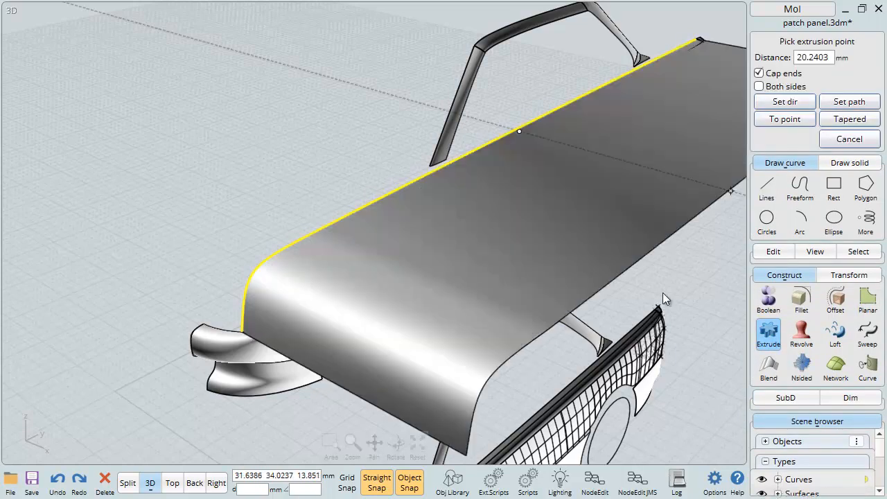
{"action": "left_click", "coordinate": [327, 230]}
{"action": "right_click_drag", "start_coordinate": [254, 266], "coordinate": [313, 247]}
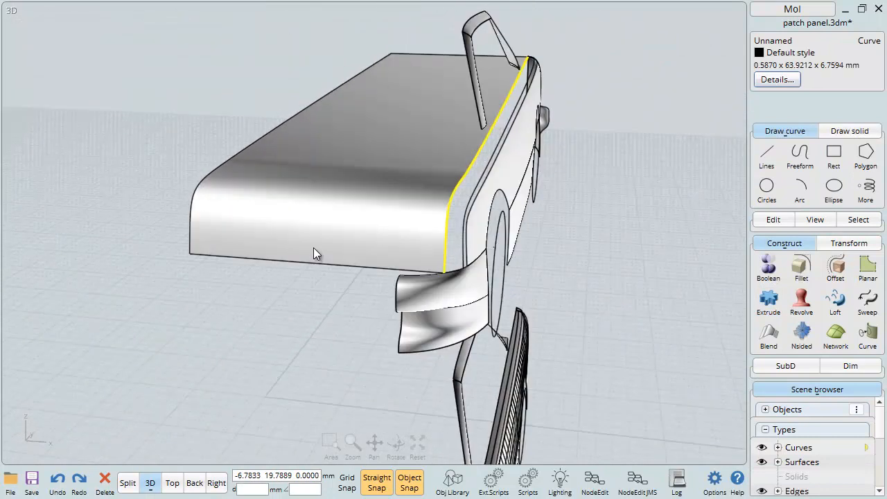
{"action": "scroll", "coordinate": [456, 169], "scroll_direction": "up", "scroll_amount": 5}
{"action": "scroll", "coordinate": [455, 169], "scroll_direction": "down", "scroll_amount": 3}
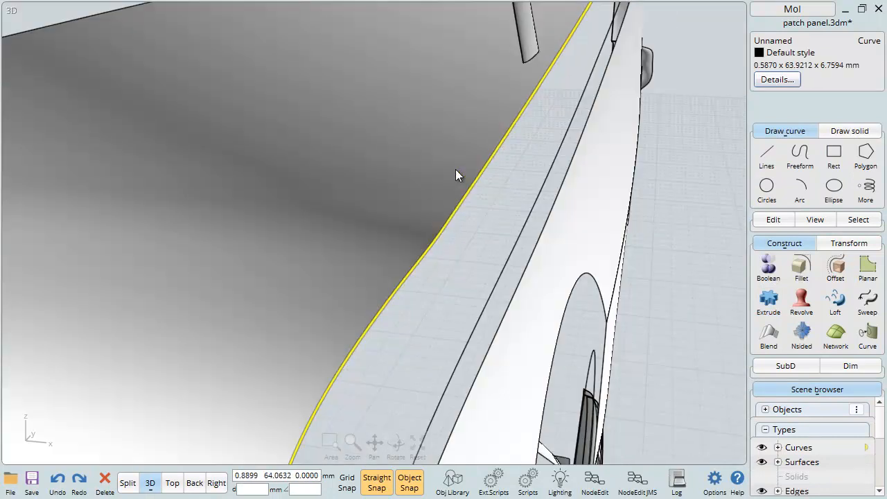
{"action": "right_click_drag", "start_coordinate": [473, 222], "coordinate": [440, 201]}
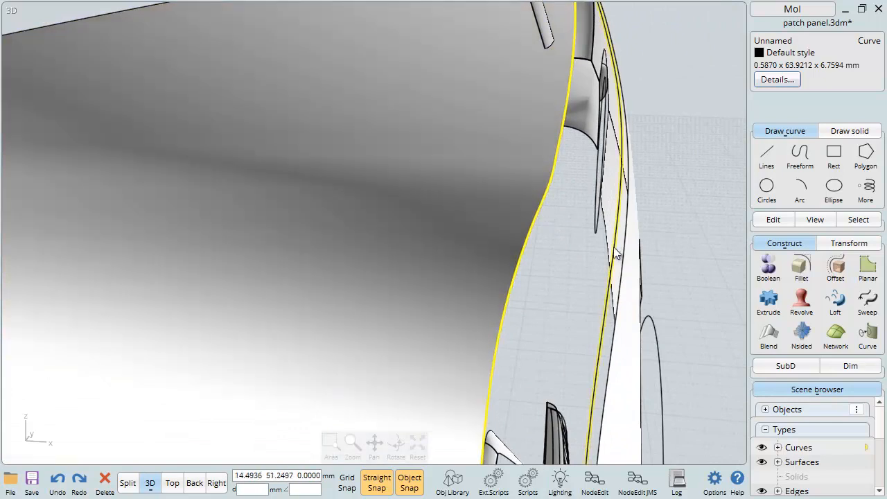
{"action": "scroll", "coordinate": [575, 212], "scroll_direction": "down", "scroll_amount": 4}
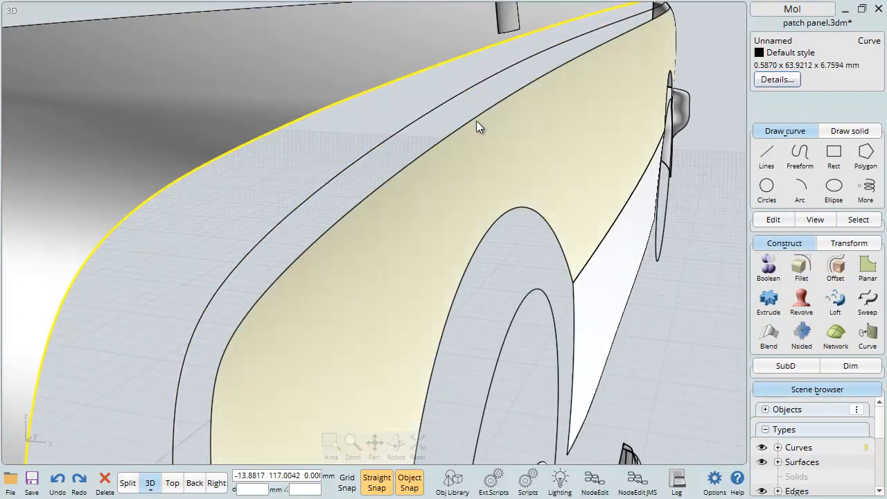
{"action": "scroll", "coordinate": [282, 170], "scroll_direction": "down", "scroll_amount": 6}
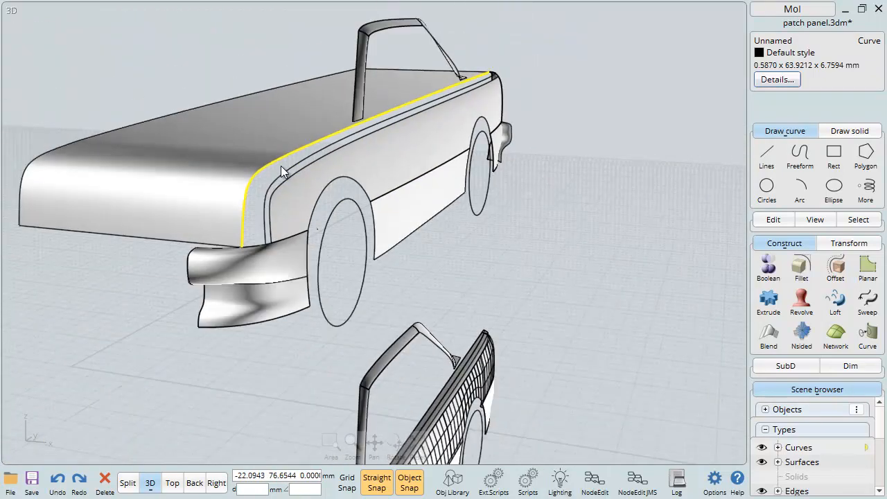
- Delete the extruded test surface while keeping the rebuilt outer curve
{"action": "key", "text": "Escape"}
{"action": "left_click", "coordinate": [230, 162]}
{"action": "key", "text": "Delete"}
- Examine the short front end curve and the strip's two long edge curves as sweep candidates, leaving them unselected
{"action": "left_click", "coordinate": [271, 242]}
{"action": "left_click", "coordinate": [260, 224]}
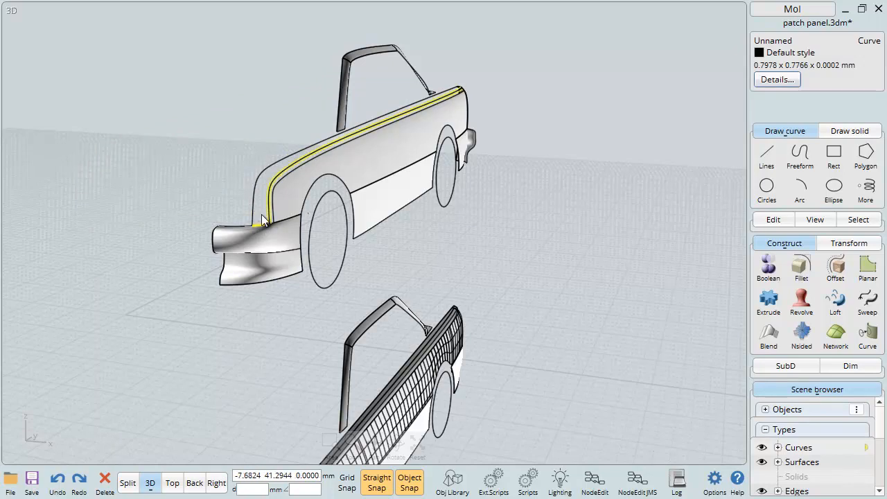
{"action": "left_click", "coordinate": [251, 159]}
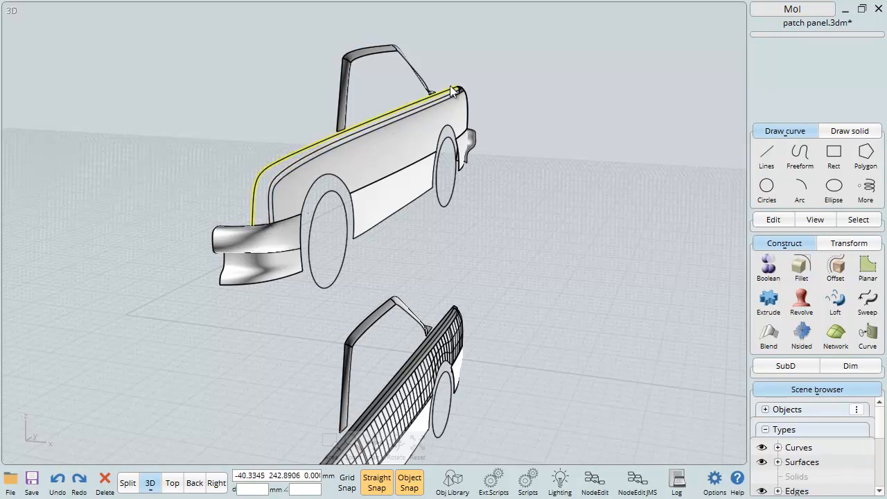
{"action": "scroll", "coordinate": [462, 87], "scroll_direction": "up", "scroll_amount": 5}
{"action": "scroll", "coordinate": [461, 86], "scroll_direction": "down", "scroll_amount": 8}
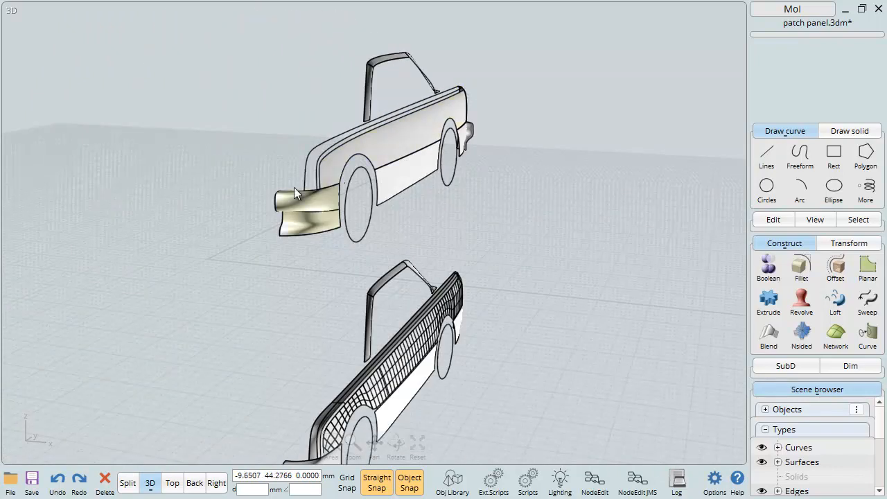
{"action": "left_click", "coordinate": [294, 187]}
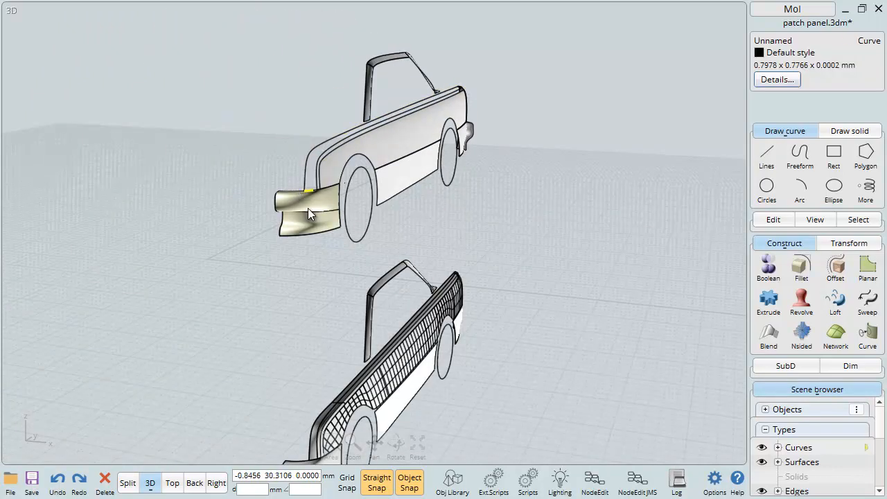
{"action": "left_click", "coordinate": [307, 208]}
{"action": "left_click", "coordinate": [310, 202]}
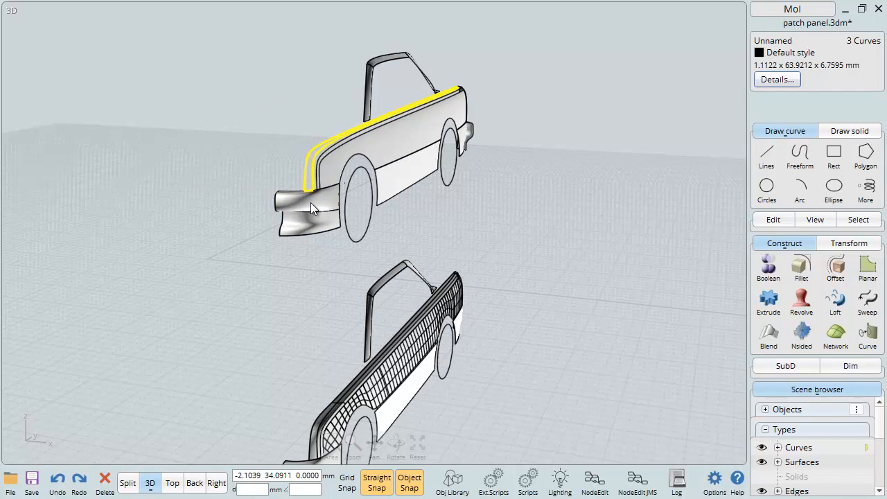
{"action": "left_click", "coordinate": [271, 134]}
{"action": "scroll", "coordinate": [312, 169], "scroll_direction": "up", "scroll_amount": 5}
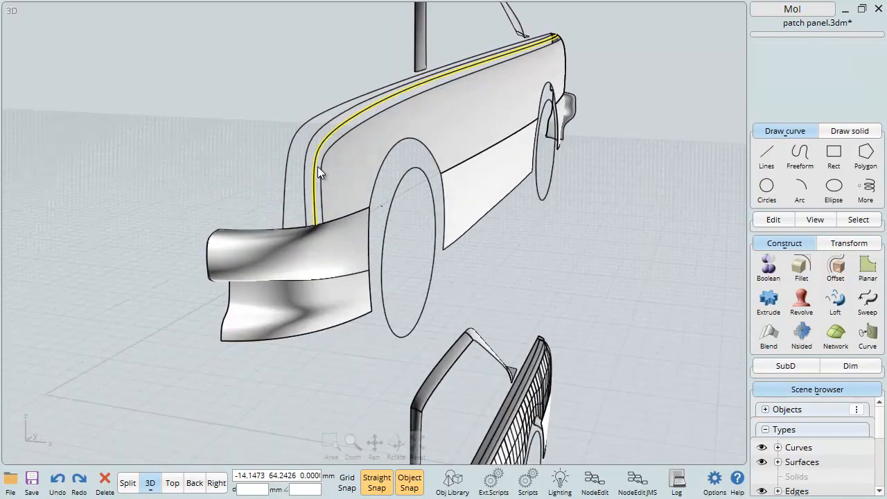
{"action": "left_click", "coordinate": [304, 166]}
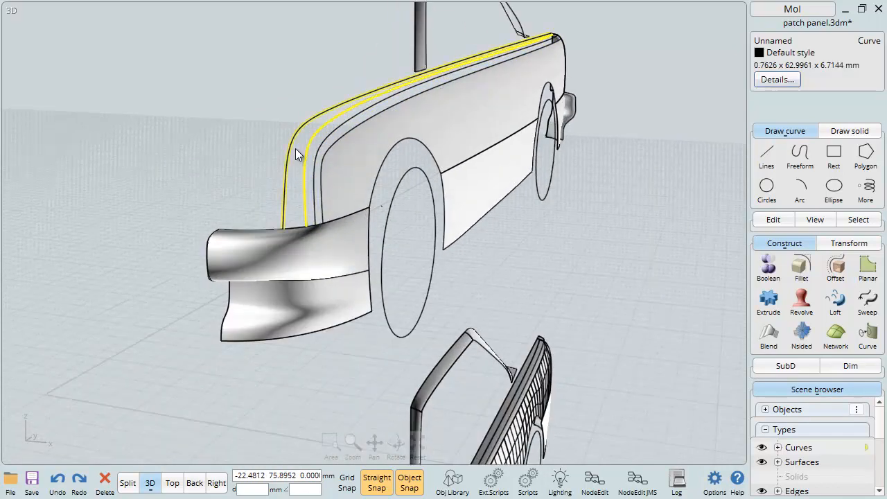
{"action": "left_click", "coordinate": [293, 227]}
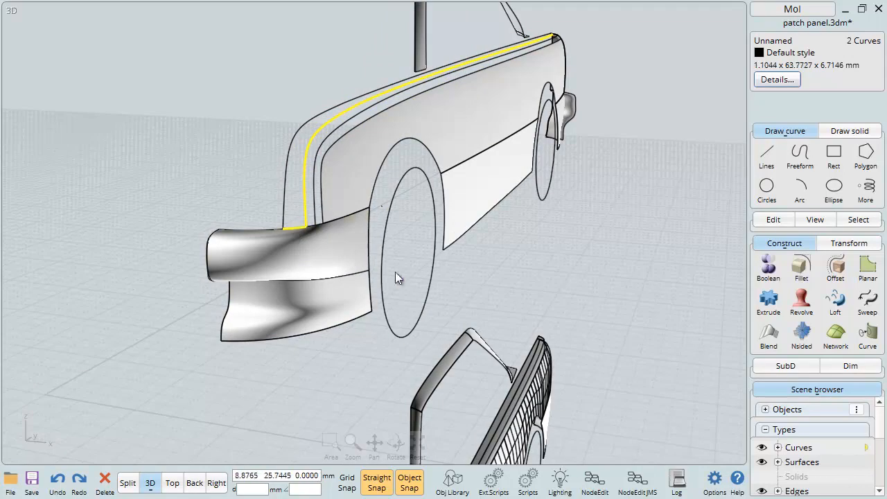
{"action": "left_click", "coordinate": [201, 139]}
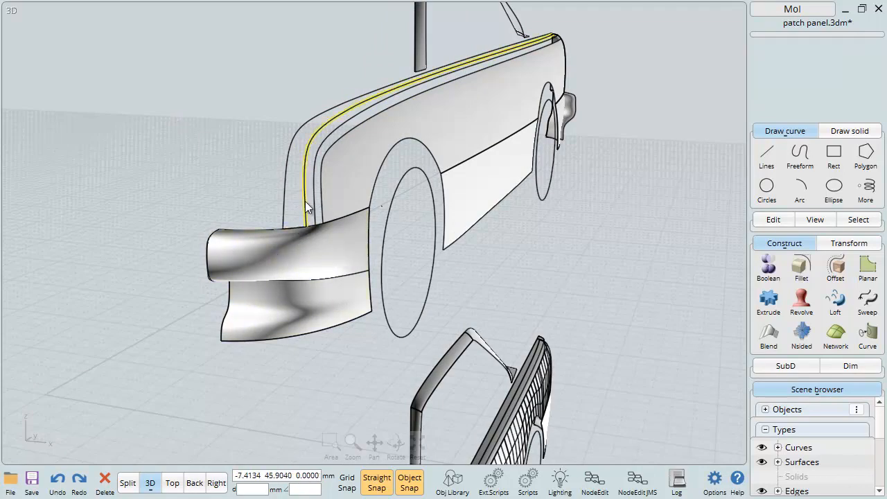
- Rebuild the strip's inner edge curve with 50 points and Keep corners off
{"action": "left_click", "coordinate": [301, 176]}
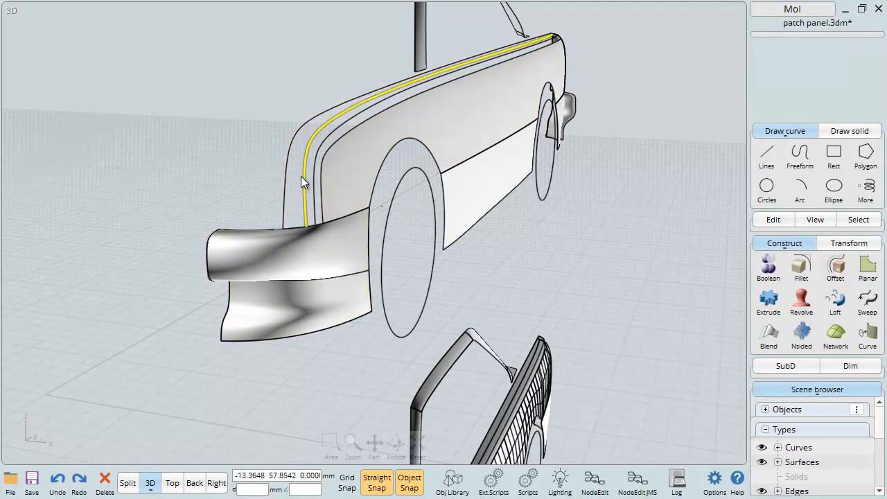
{"action": "key", "text": "Tab"}
{"action": "type", "text": "r"}
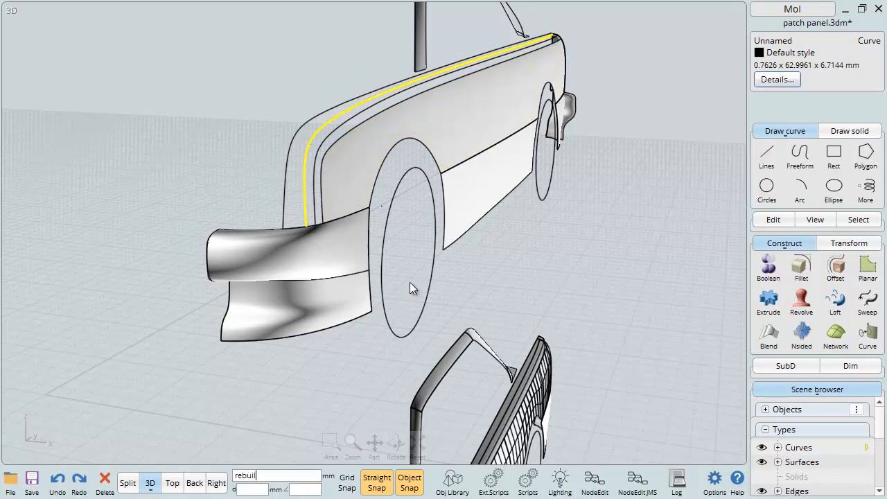
{"action": "key", "text": "Return"}
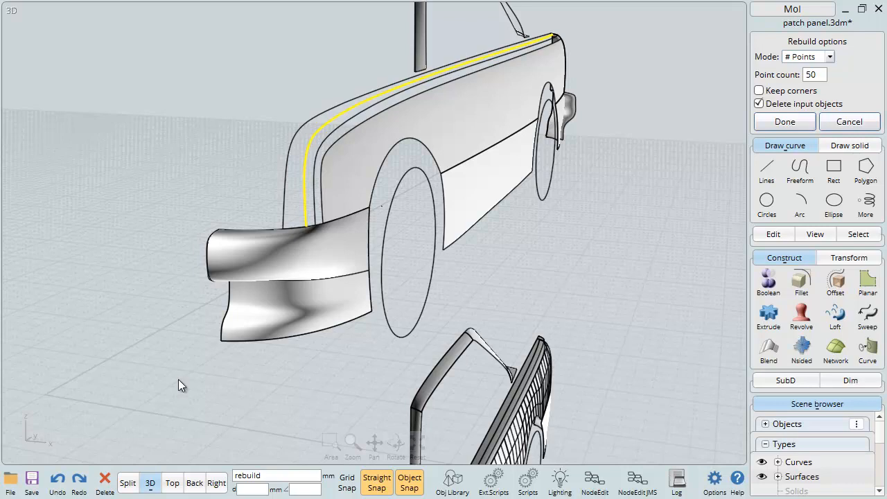
{"action": "key", "text": "Return"}
{"action": "left_click", "coordinate": [228, 162]}
- Repeat the Rebuild on the strip's outer edge curve with 50 points and Keep corners off
{"action": "left_click", "coordinate": [281, 179]}
{"action": "key", "text": "Return"}
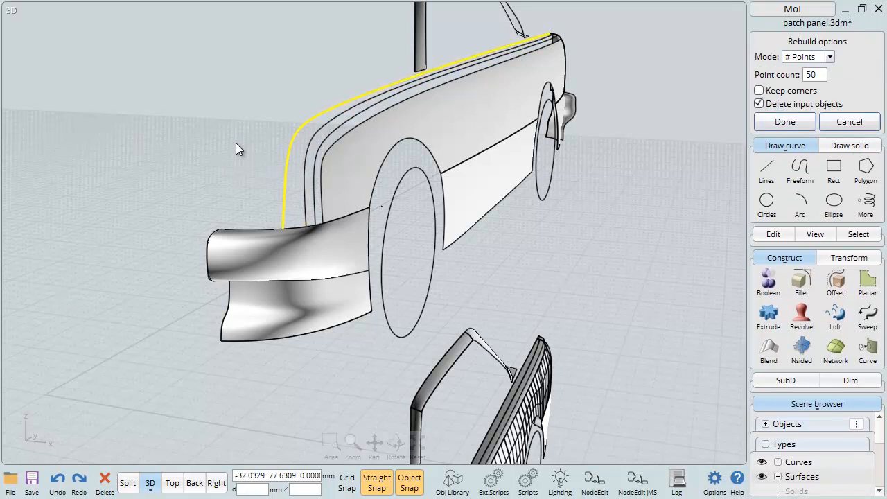
{"action": "key", "text": "Return"}
{"action": "left_click", "coordinate": [237, 141]}
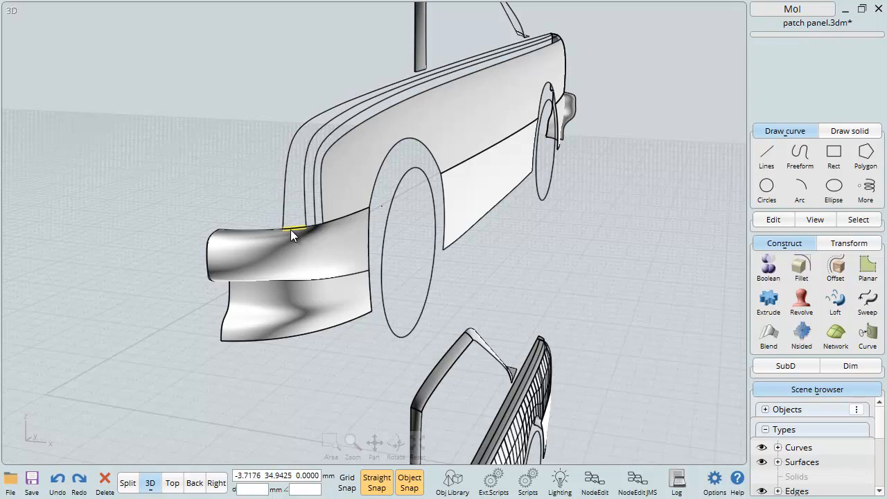
- Sweep the short front end curve along the strip's two rebuilt edge curves with Auto profiles and Maintain height on
{"action": "left_click", "coordinate": [277, 240]}
{"action": "left_click", "coordinate": [284, 229]}
{"action": "left_click", "coordinate": [287, 229]}
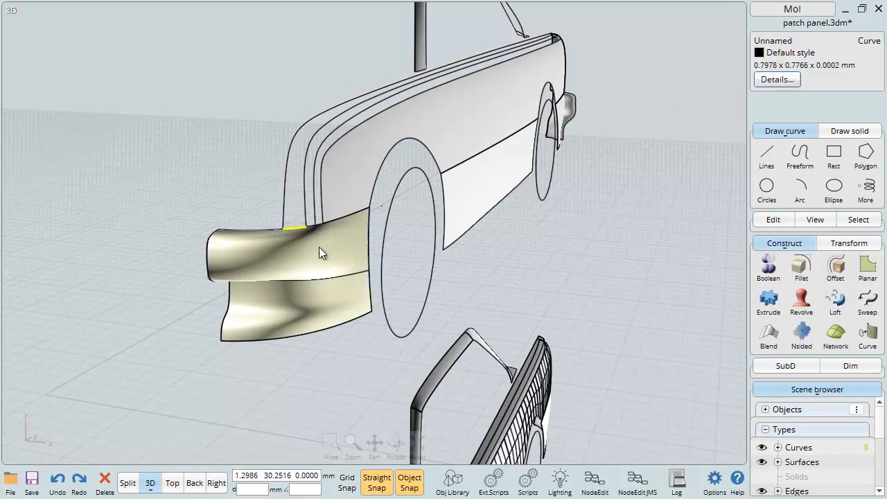
{"action": "left_click", "coordinate": [868, 302]}
{"action": "left_click", "coordinate": [308, 155]}
{"action": "right_click", "coordinate": [294, 154]}
{"action": "right_click_drag", "start_coordinate": [288, 188], "coordinate": [367, 210]}
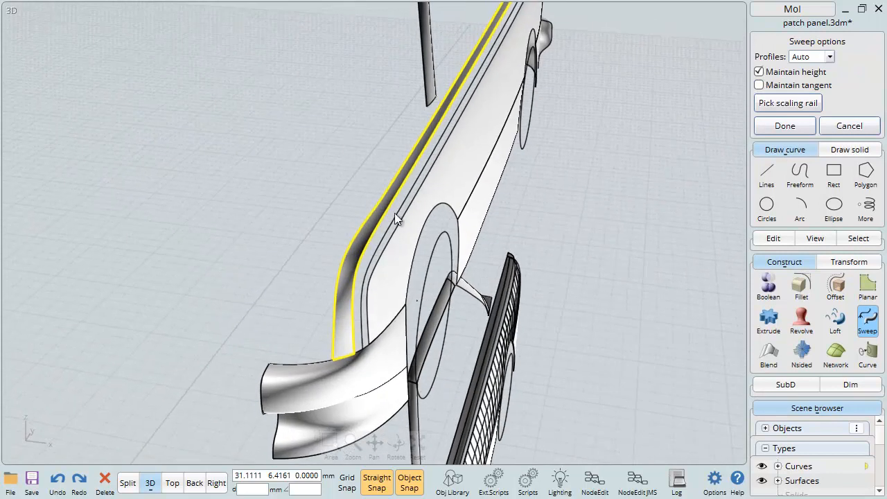
{"action": "scroll", "coordinate": [387, 200], "scroll_direction": "up", "scroll_amount": 5}
{"action": "scroll", "coordinate": [386, 199], "scroll_direction": "down", "scroll_amount": 3}
{"action": "right_click_drag", "start_coordinate": [353, 258], "coordinate": [346, 129]}
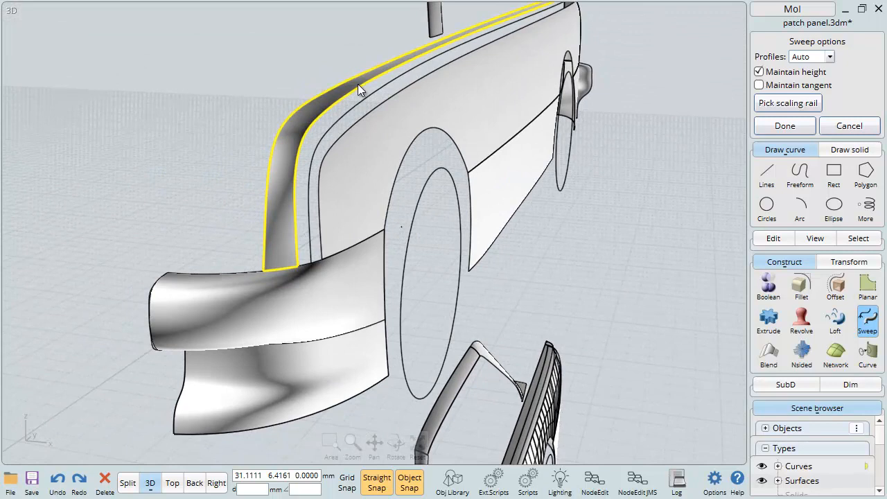
{"action": "right_click_drag", "start_coordinate": [357, 83], "coordinate": [397, 111]}
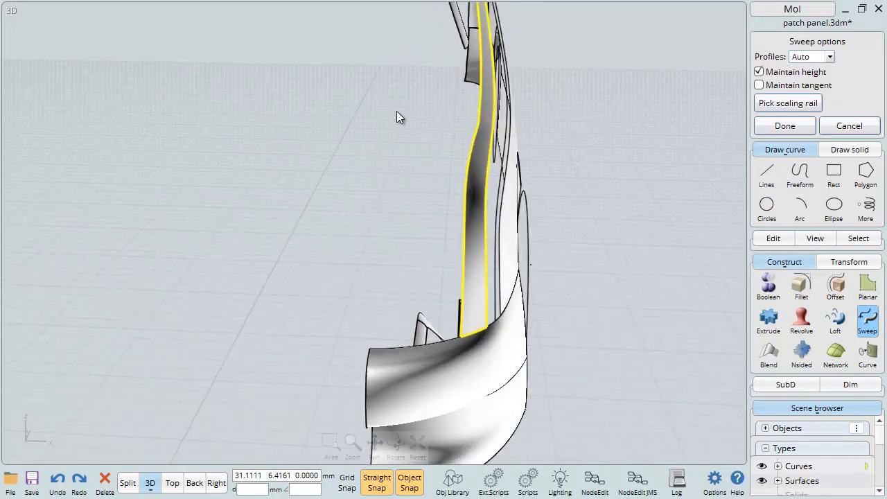
{"action": "right_click", "coordinate": [470, 140]}
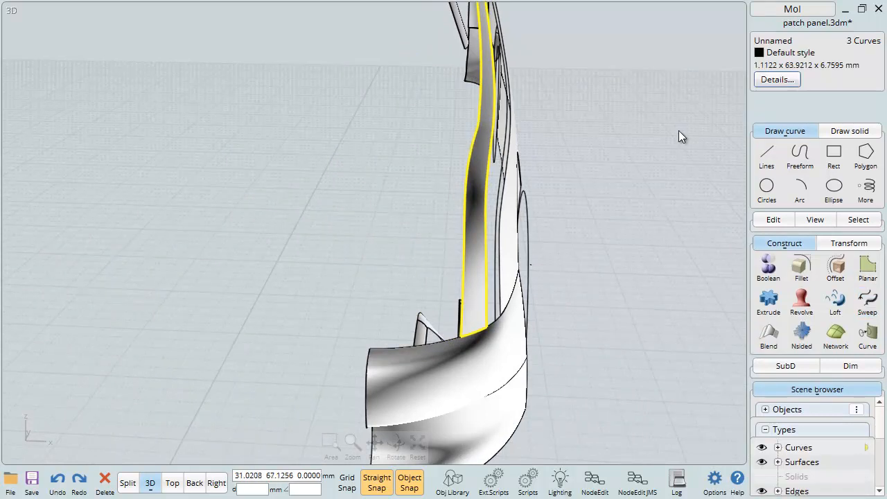
- Show the control points of the sweep curves and nudge points on the outer edge curve to refine the strip's bend
{"action": "left_click", "coordinate": [773, 219]}
{"action": "left_click", "coordinate": [768, 279]}
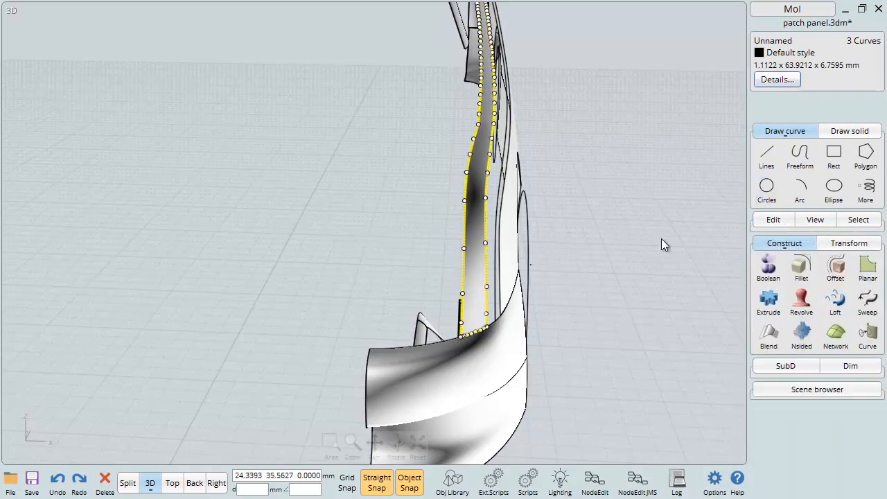
{"action": "right_click_drag", "start_coordinate": [447, 118], "coordinate": [477, 133]}
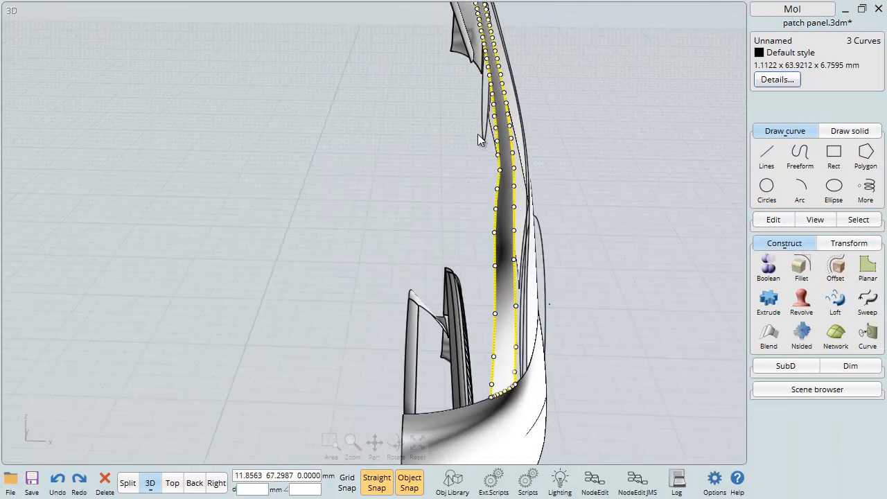
{"action": "left_click_drag", "start_coordinate": [499, 170], "coordinate": [497, 172]}
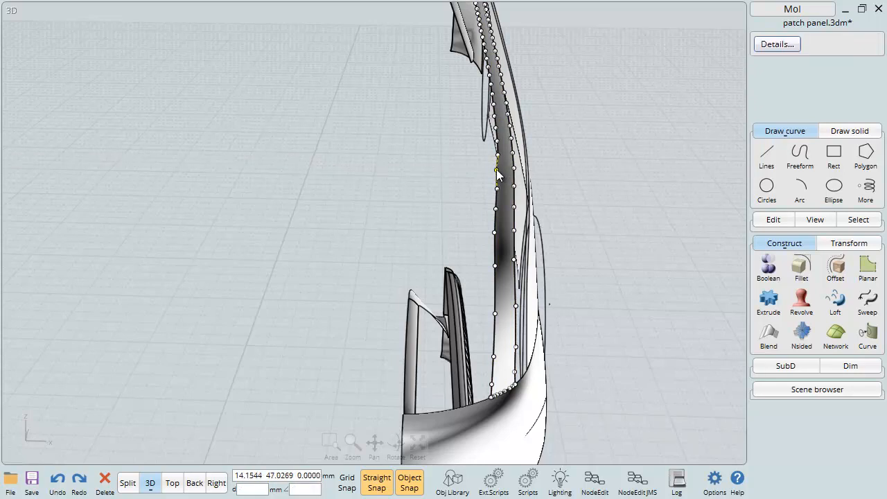
{"action": "scroll", "coordinate": [496, 171], "scroll_direction": "up", "scroll_amount": 8}
{"action": "scroll", "coordinate": [497, 171], "scroll_direction": "down", "scroll_amount": 6}
{"action": "right_click_drag", "start_coordinate": [527, 178], "coordinate": [523, 165]}
{"action": "left_click_drag", "start_coordinate": [362, 96], "coordinate": [369, 97]}
{"action": "mouse_move", "coordinate": [385, 108]}
{"action": "right_mouse_down"}
{"action": "mouse_move", "coordinate": [414, 115]}
{"action": "mouse_move", "coordinate": [400, 108]}
{"action": "right_mouse_up"}
{"action": "scroll", "coordinate": [398, 111], "scroll_direction": "down", "scroll_amount": 5}
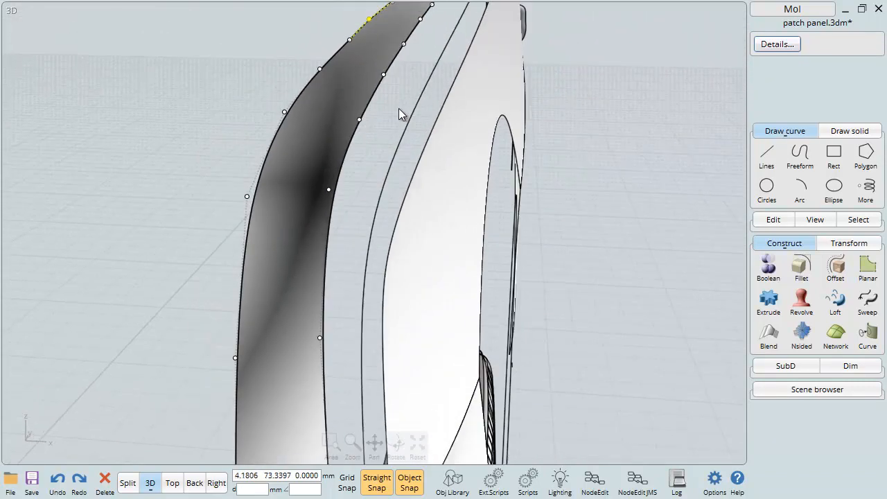
{"action": "left_click", "coordinate": [392, 122]}
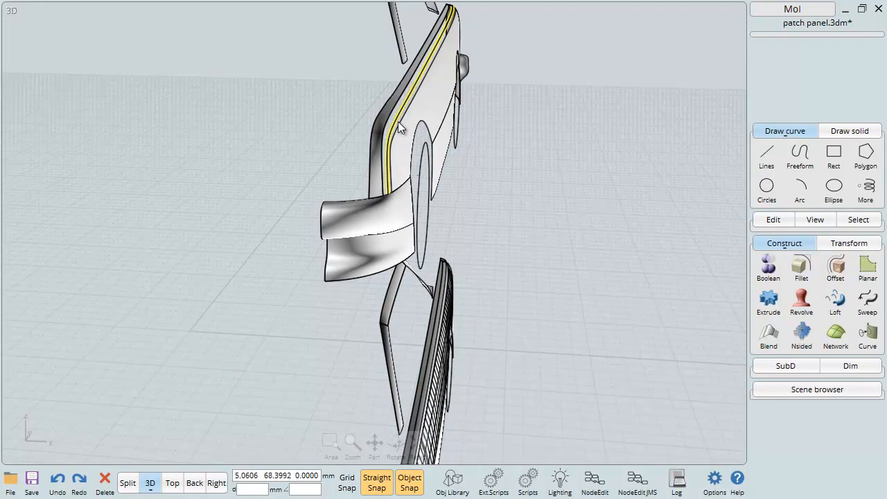
- Delete the leftover inner and outer edge curves of the swept strip while keeping the middle curve beside the body panel
{"action": "right_click_drag", "start_coordinate": [392, 118], "coordinate": [374, 117]}
{"action": "left_click", "coordinate": [360, 98]}
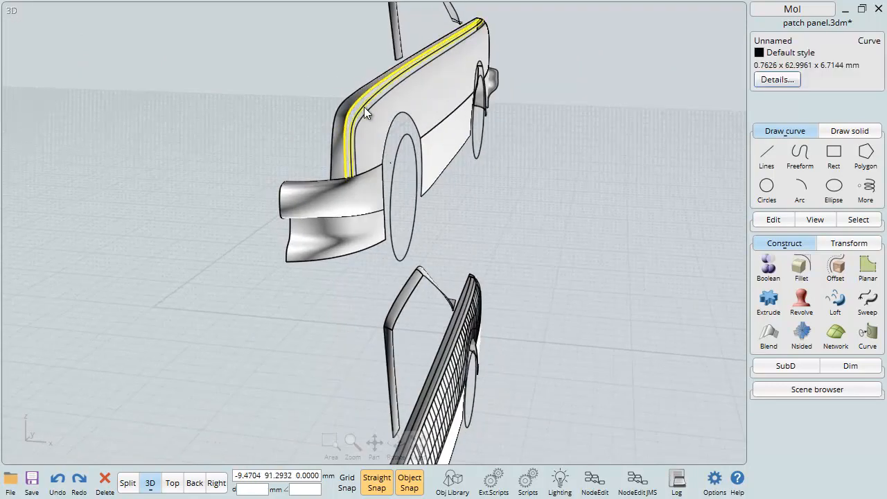
{"action": "left_click", "coordinate": [364, 107]}
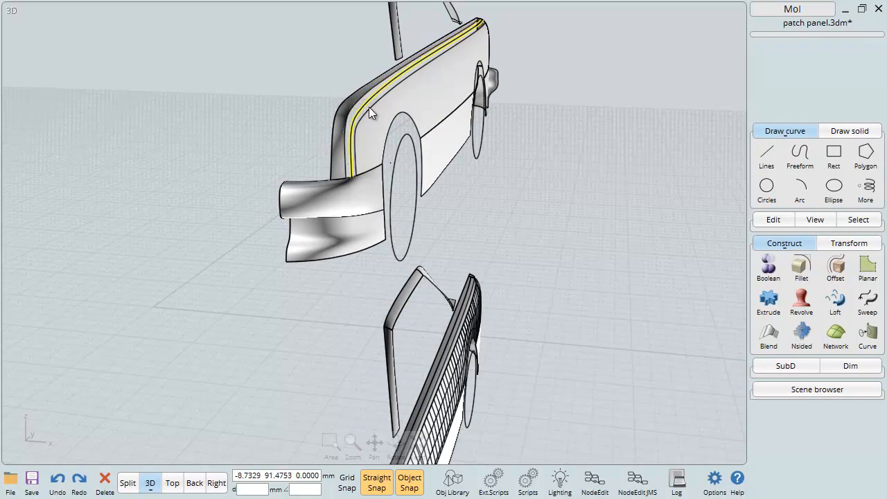
{"action": "left_click", "coordinate": [377, 101]}
{"action": "left_click", "coordinate": [493, 101]}
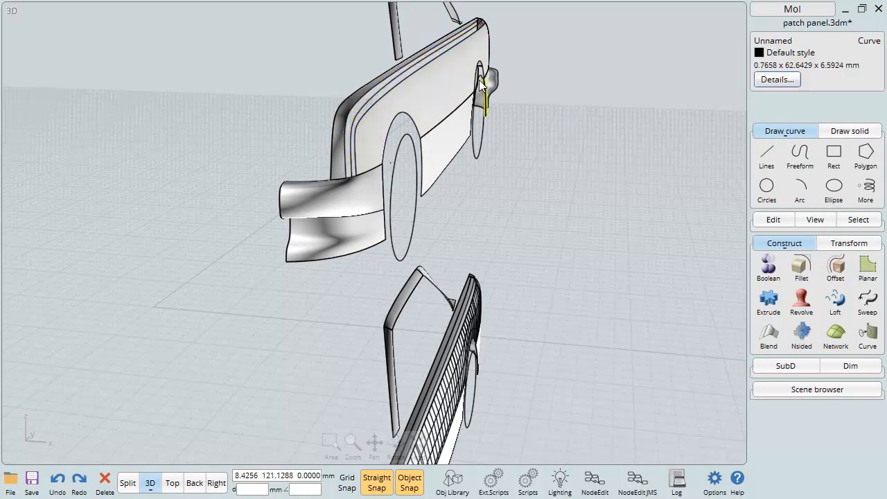
{"action": "left_click", "coordinate": [425, 68]}
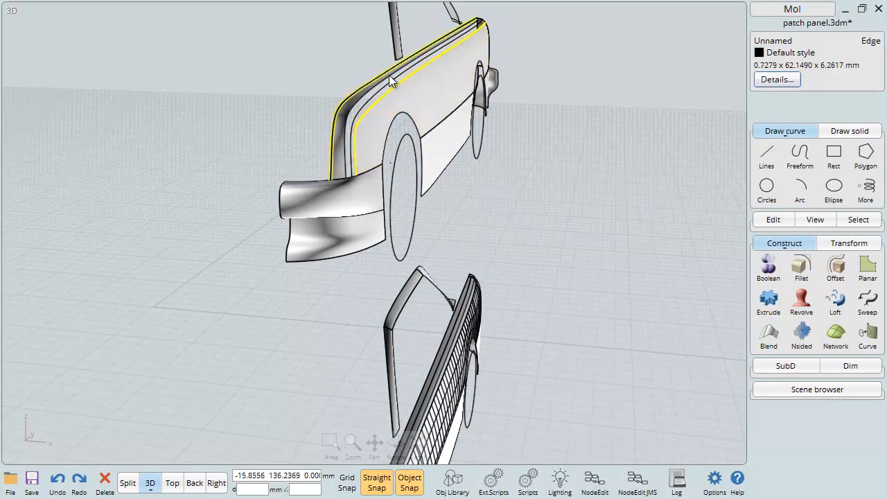
{"action": "left_click", "coordinate": [358, 98]}
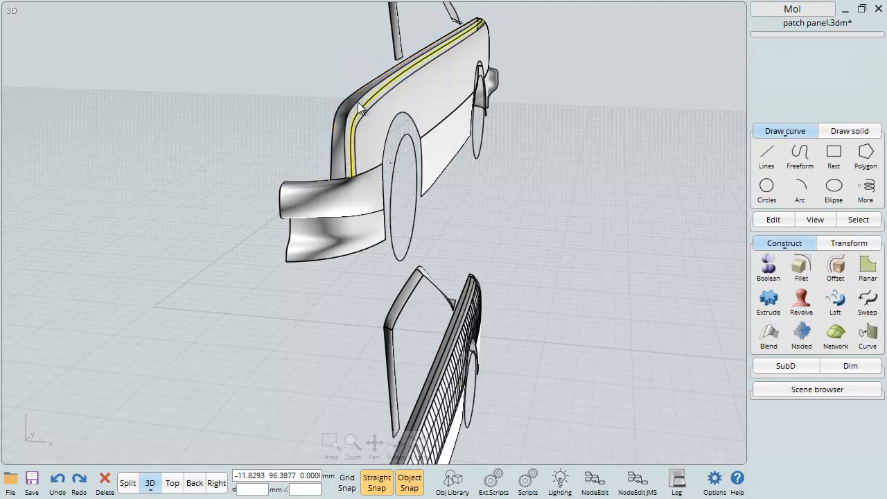
{"action": "left_click", "coordinate": [355, 101]}
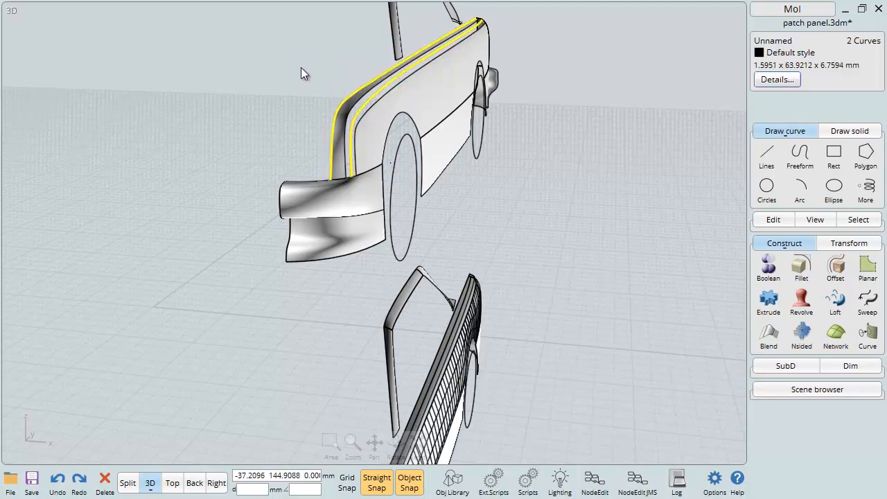
{"action": "left_click", "coordinate": [290, 64]}
{"action": "left_click", "coordinate": [308, 75]}
{"action": "left_click", "coordinate": [357, 101]}
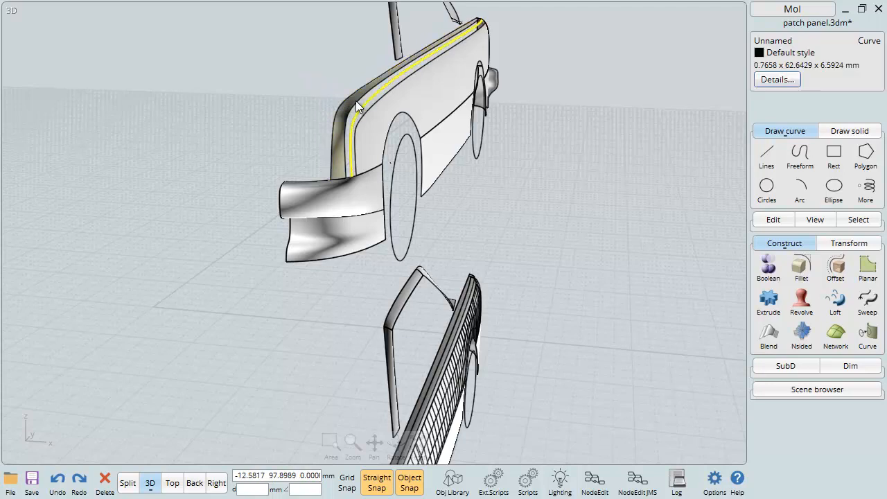
{"action": "scroll", "coordinate": [356, 100], "scroll_direction": "up", "scroll_amount": 3}
{"action": "key", "text": "Escape"}
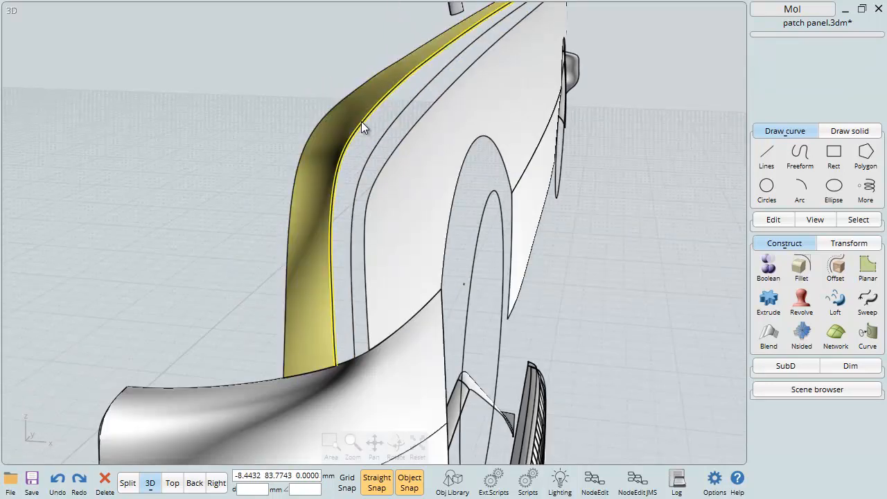
- Blend the swept strip's inner edge with the upper edge of the body side panel
{"action": "left_click", "coordinate": [362, 123]}
{"action": "left_click", "coordinate": [397, 153]}
{"action": "left_click", "coordinate": [769, 335]}
{"action": "right_click_drag", "start_coordinate": [624, 173], "coordinate": [639, 231]}
{"action": "scroll", "coordinate": [659, 243], "scroll_direction": "down", "scroll_amount": 5}
{"action": "right_click", "coordinate": [659, 242]}
{"action": "left_click", "coordinate": [656, 250]}
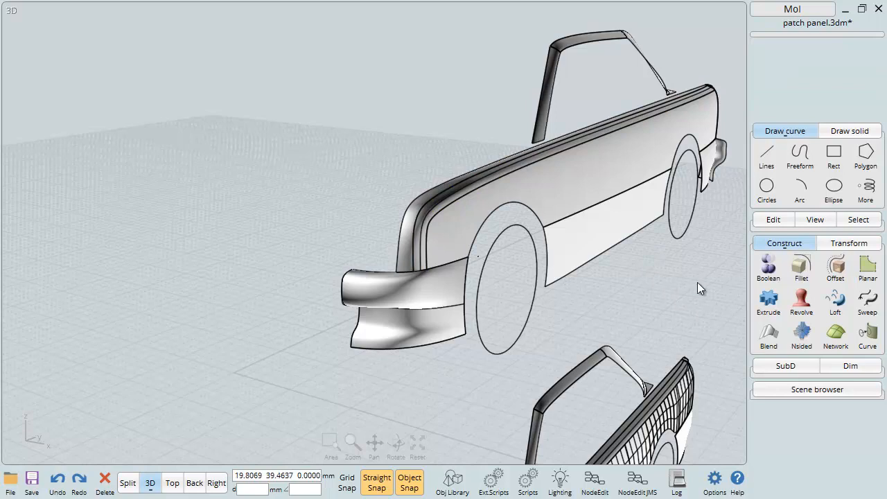
- Hide all edges in the scene so the shading across the panels can be judged
{"action": "left_click", "coordinate": [797, 390]}
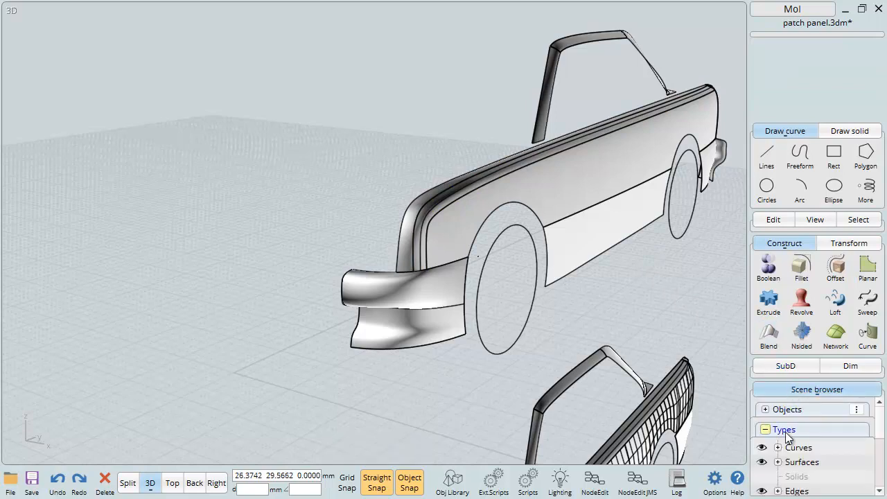
{"action": "left_click", "coordinate": [761, 491]}
{"action": "scroll", "coordinate": [522, 181], "scroll_direction": "up", "scroll_amount": 3}
{"action": "scroll", "coordinate": [478, 238], "scroll_direction": "up", "scroll_amount": 3}
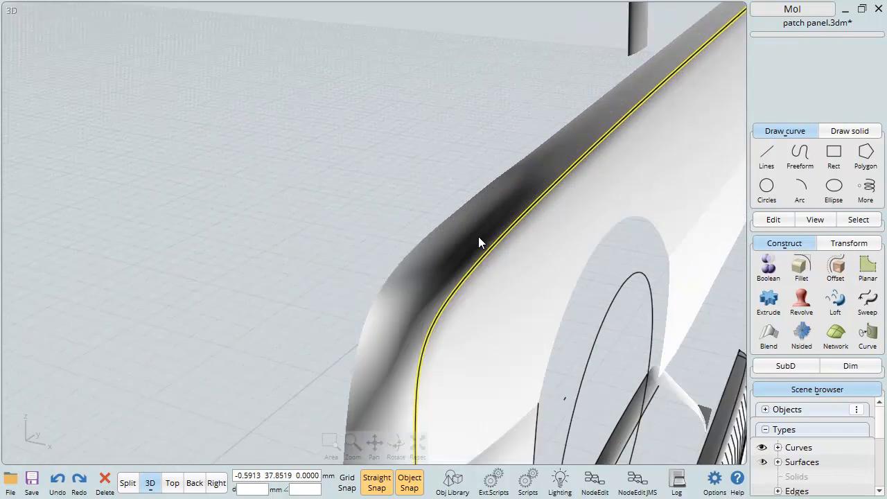
- Delete the leftover middle curve running along the blend and inspect the shading from the side to the front bend
{"action": "right_click_drag", "start_coordinate": [462, 169], "coordinate": [328, 146]}
{"action": "left_click", "coordinate": [270, 176]}
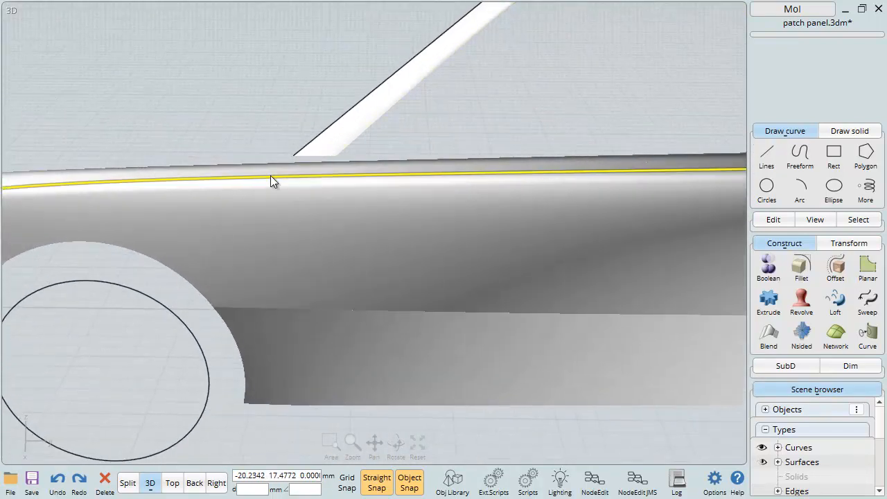
{"action": "left_click", "coordinate": [201, 49]}
{"action": "scroll", "coordinate": [241, 50], "scroll_direction": "down", "scroll_amount": 4}
{"action": "right_click_drag", "start_coordinate": [263, 111], "coordinate": [197, 50]}
{"action": "scroll", "coordinate": [197, 50], "scroll_direction": "up", "scroll_amount": 5}
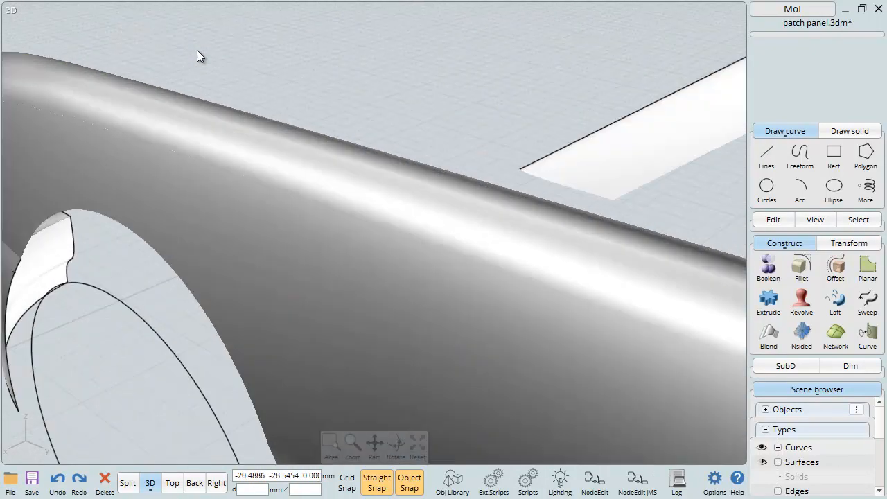
{"action": "right_click_drag", "start_coordinate": [251, 64], "coordinate": [532, 110]}
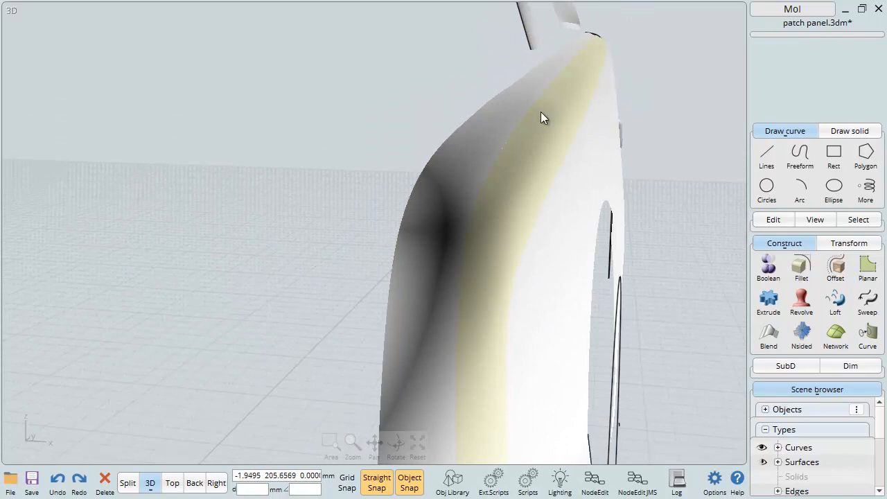
- Join the swept strip, the blend surface and the body side panel, and check the joined panel
{"action": "left_click", "coordinate": [527, 109]}
{"action": "left_click", "coordinate": [541, 116]}
{"action": "left_click", "coordinate": [597, 172]}
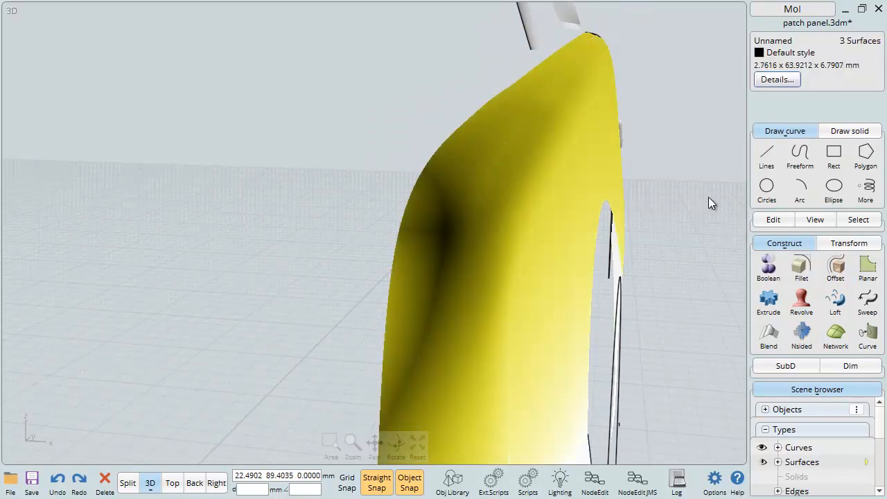
{"action": "left_click", "coordinate": [773, 220]}
{"action": "left_click", "coordinate": [766, 244]}
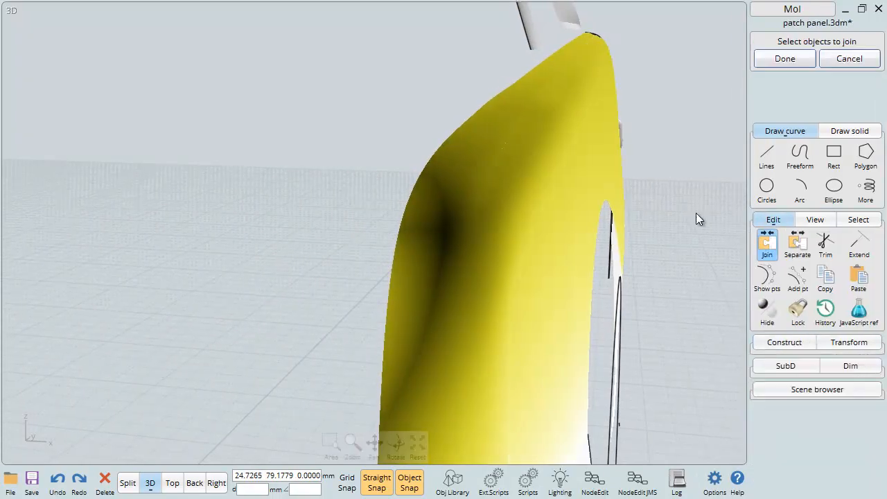
{"action": "left_click", "coordinate": [697, 182]}
{"action": "mouse_move", "coordinate": [697, 182]}
{"action": "right_mouse_down"}
{"action": "mouse_move", "coordinate": [676, 184]}
{"action": "mouse_move", "coordinate": [687, 185]}
{"action": "right_mouse_up"}
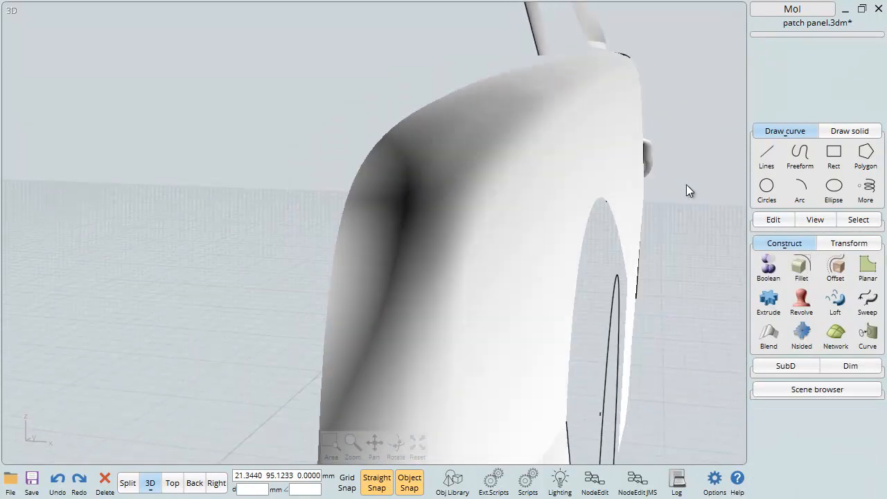
{"action": "left_click", "coordinate": [504, 110]}
{"action": "scroll", "coordinate": [559, 116], "scroll_direction": "down", "scroll_amount": 3}
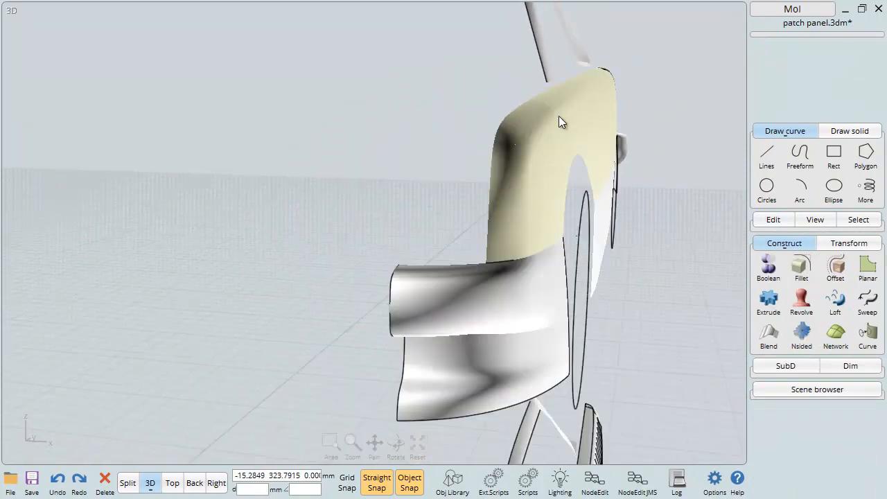
{"action": "scroll", "coordinate": [559, 116], "scroll_direction": "down", "scroll_amount": 2}
{"action": "left_click", "coordinate": [644, 125]}
{"action": "right_click_drag", "start_coordinate": [644, 125], "coordinate": [600, 131]}
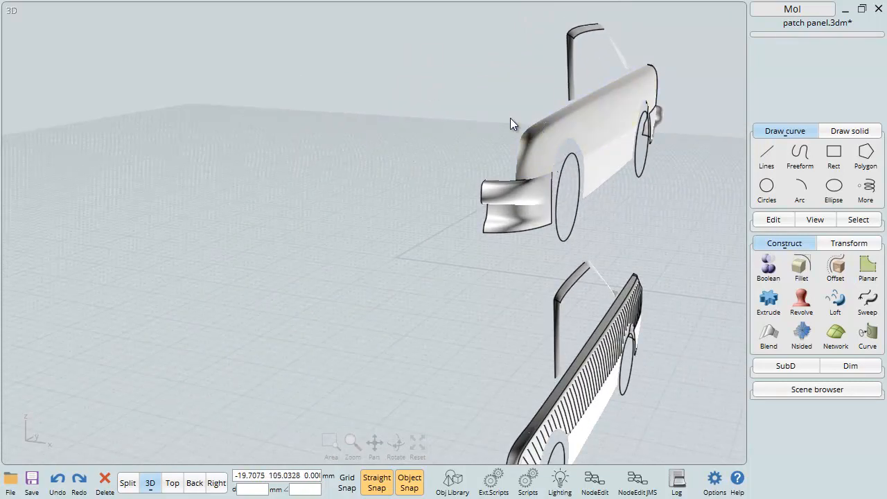
- Undo the join, the curve deletions, the blend, the point edits and the sweep, back to the rebuilt edge curves
{"action": "key", "text": "ctrl+z"}
{"action": "key", "text": "ctrl+z"}
{"action": "key", "text": "ctrl+z"}
{"action": "key", "text": "ctrl+z"}
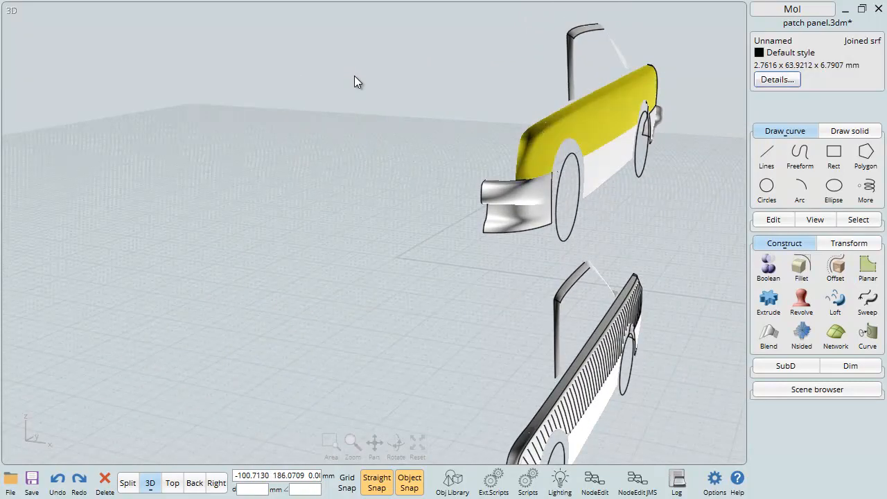
{"action": "key", "text": "ctrl+z"}
{"action": "key", "text": "ctrl+z"}
{"action": "key", "text": "ctrl+z"}
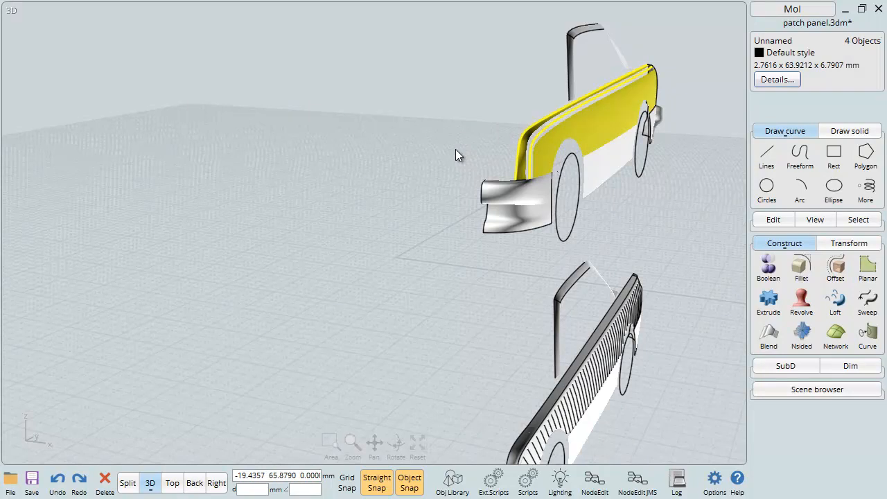
{"action": "key", "text": "ctrl+z"}
{"action": "key", "text": "ctrl+z"}
{"action": "key", "text": "ctrl+z"}
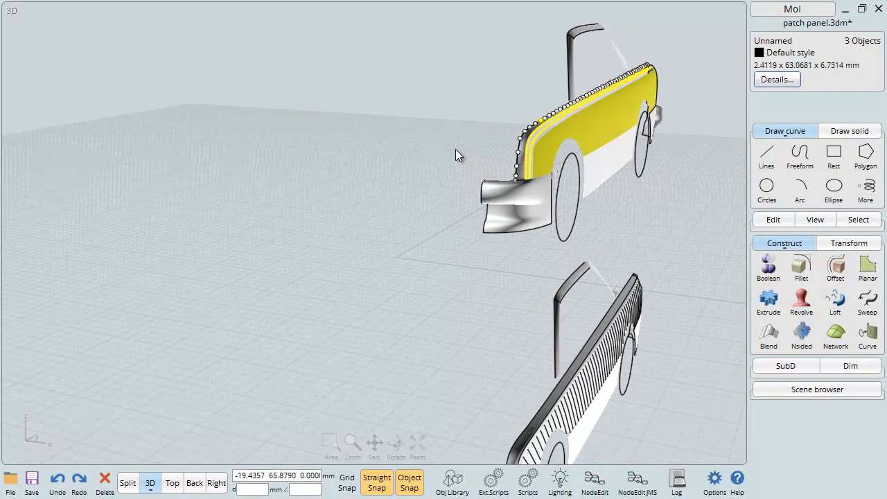
{"action": "key", "text": "ctrl+z"}
{"action": "key", "text": "ctrl+z"}
{"action": "key", "text": "ctrl+z"}
{"action": "key", "text": "ctrl+z"}
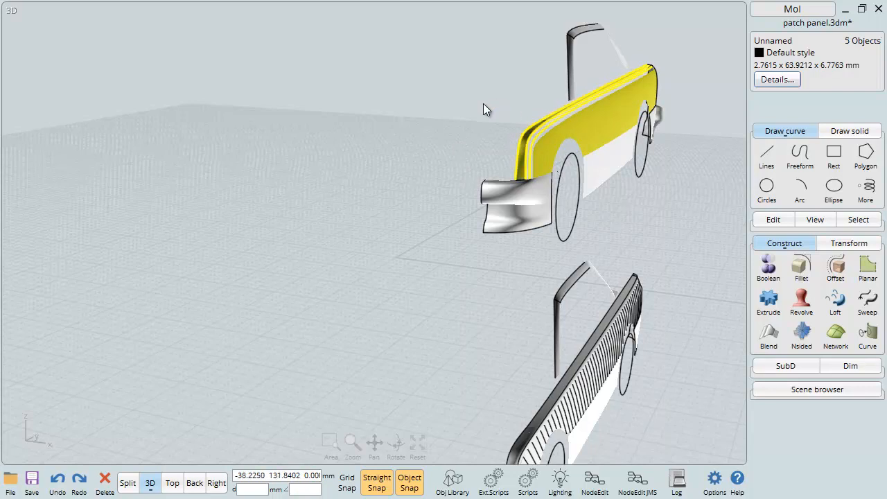
{"action": "key", "text": "ctrl+z"}
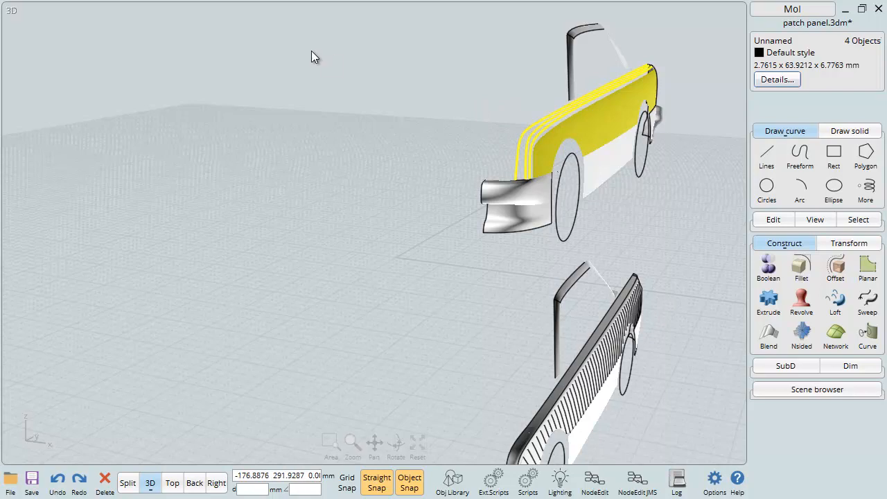
- Delete the middle of the three rebuilt curves running along the shoulder
{"action": "key", "text": "Escape"}
{"action": "left_click", "coordinate": [528, 142]}
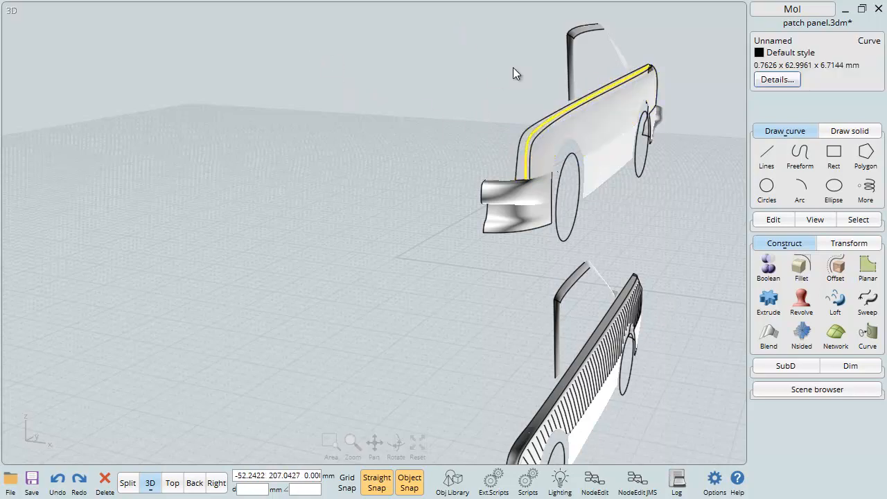
{"action": "key", "text": "Escape"}
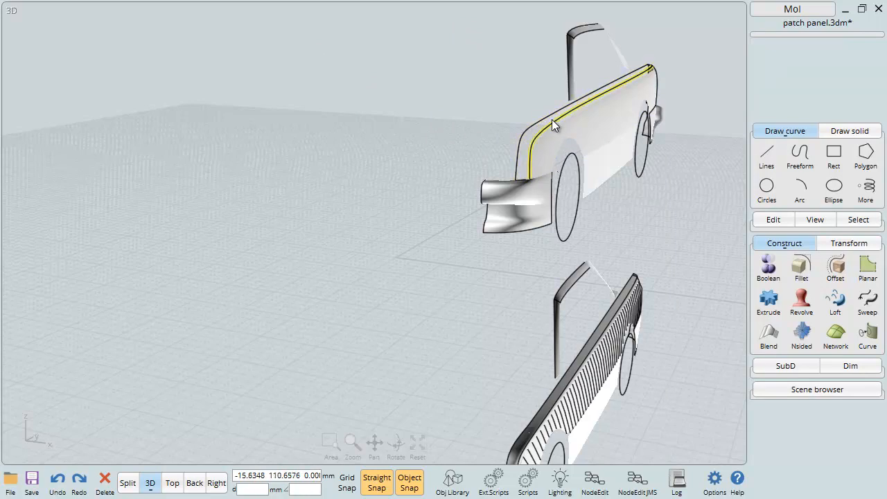
{"action": "scroll", "coordinate": [520, 182], "scroll_direction": "up", "scroll_amount": 1}
{"action": "scroll", "coordinate": [518, 179], "scroll_direction": "up", "scroll_amount": 2}
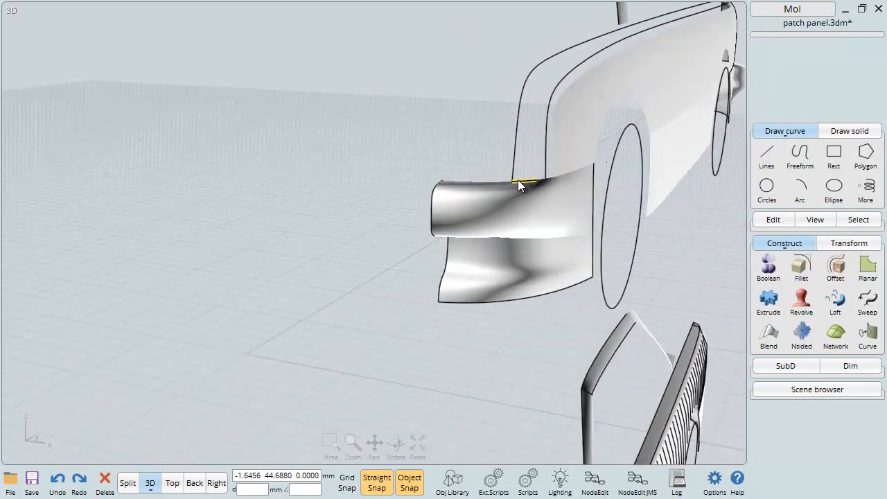
- Show the control points of the two remaining shoulder curves and compare their point layout from the front bend to the rear
{"action": "left_click", "coordinate": [548, 50]}
{"action": "left_click", "coordinate": [574, 72]}
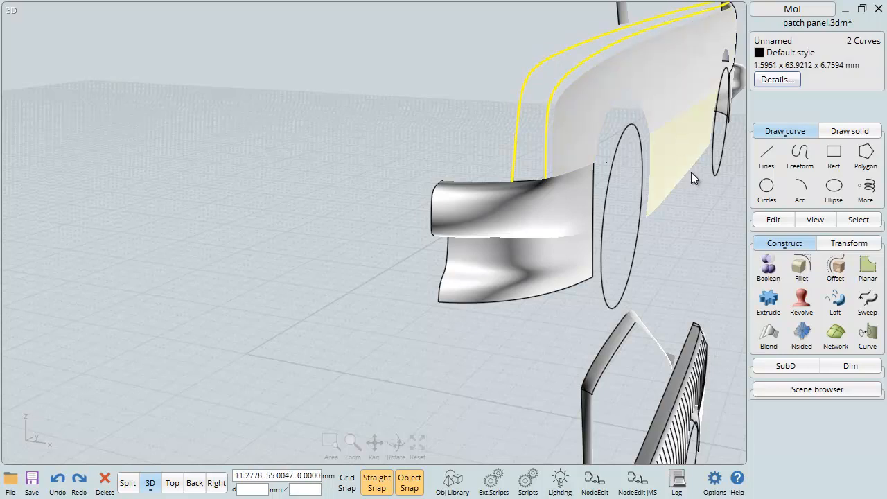
{"action": "left_click", "coordinate": [777, 219]}
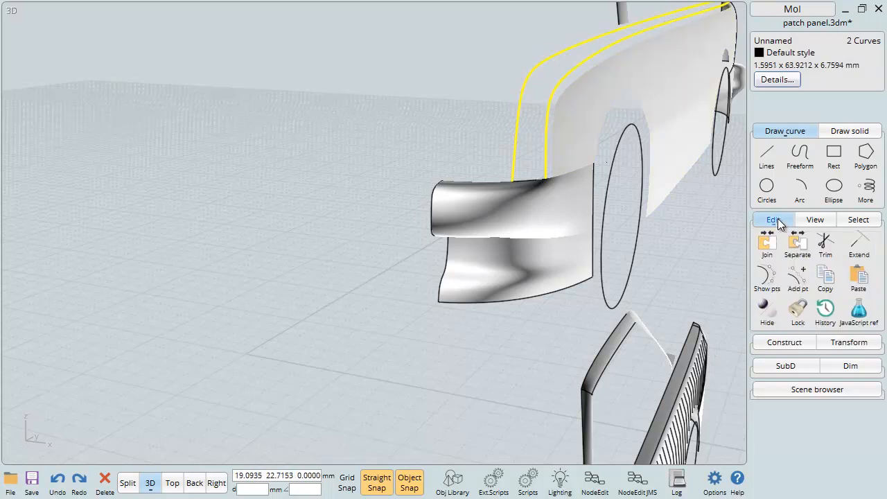
{"action": "left_click", "coordinate": [767, 279]}
{"action": "right_click_drag", "start_coordinate": [691, 49], "coordinate": [433, 79]}
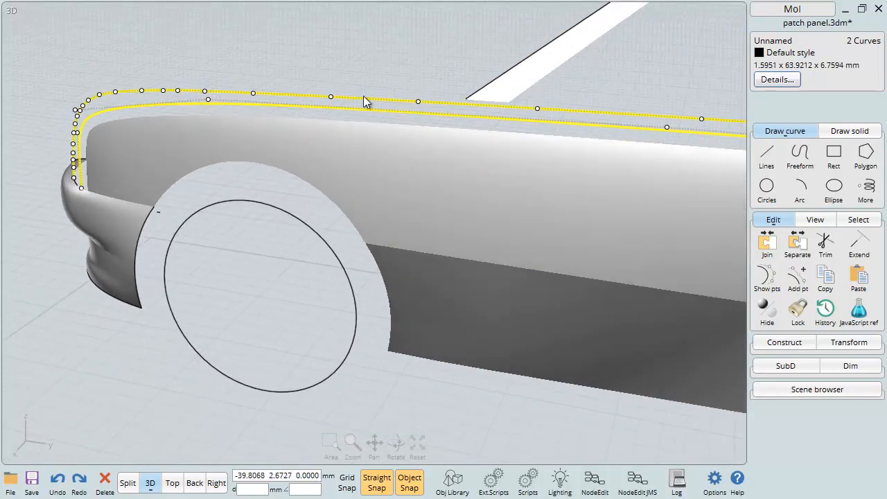
{"action": "scroll", "coordinate": [236, 107], "scroll_direction": "down", "scroll_amount": 3}
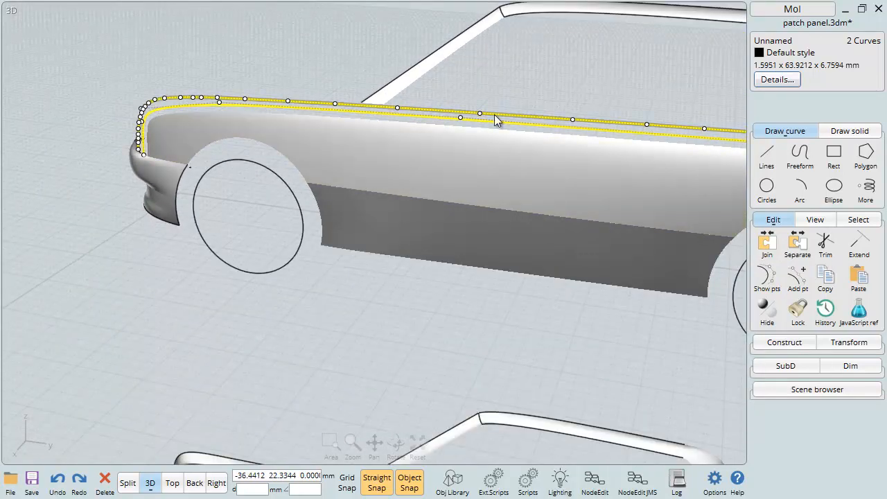
{"action": "right_click_drag", "start_coordinate": [594, 138], "coordinate": [502, 128]}
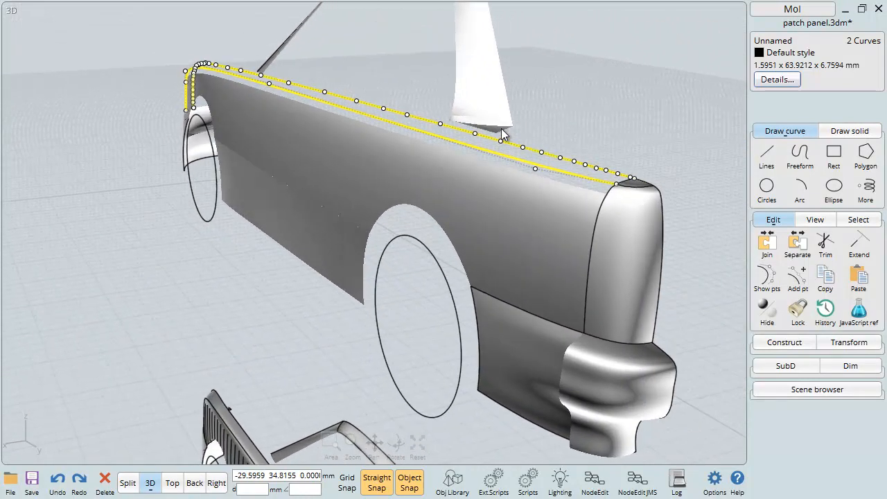
{"action": "scroll", "coordinate": [607, 180], "scroll_direction": "up", "scroll_amount": 3}
{"action": "mouse_move", "coordinate": [663, 188]}
{"action": "right_mouse_down"}
{"action": "mouse_move", "coordinate": [635, 199]}
{"action": "mouse_move", "coordinate": [670, 194]}
{"action": "right_mouse_up"}
{"action": "scroll", "coordinate": [669, 199], "scroll_direction": "down", "scroll_amount": 5}
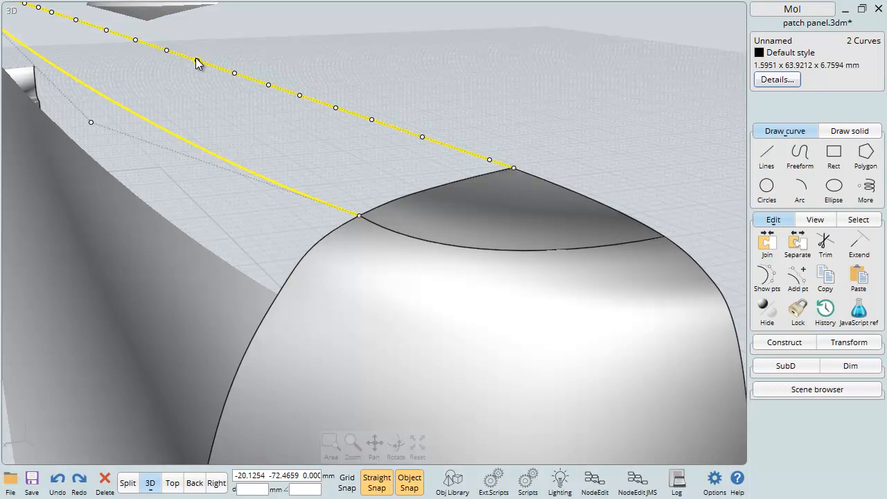
{"action": "scroll", "coordinate": [326, 74], "scroll_direction": "down", "scroll_amount": 5}
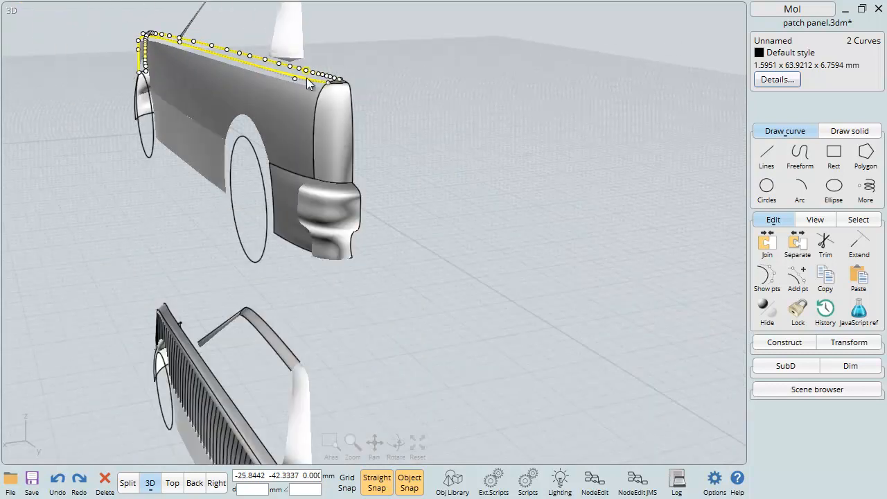
{"action": "scroll", "coordinate": [405, 108], "scroll_direction": "up", "scroll_amount": 4}
{"action": "right_click_drag", "start_coordinate": [403, 101], "coordinate": [426, 69]}
- Delete the outer shoulder curve with the dense control points
{"action": "left_click", "coordinate": [426, 70]}
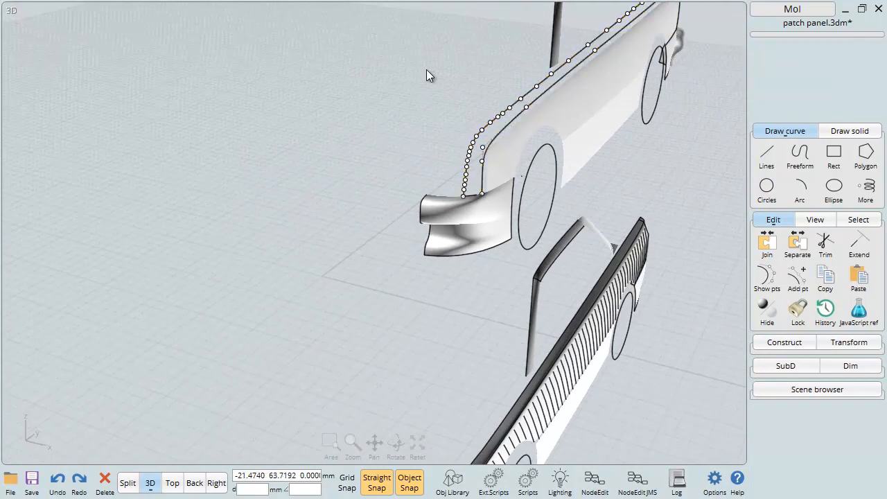
{"action": "left_click", "coordinate": [495, 111]}
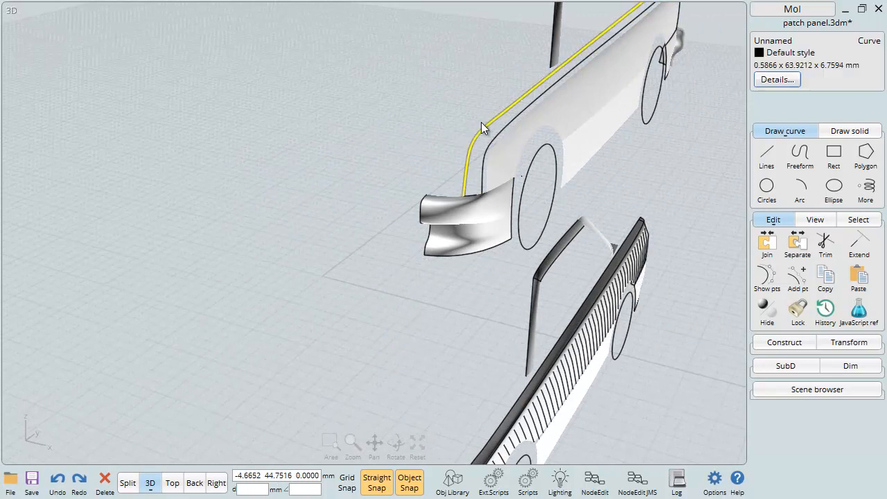
{"action": "left_click", "coordinate": [476, 110]}
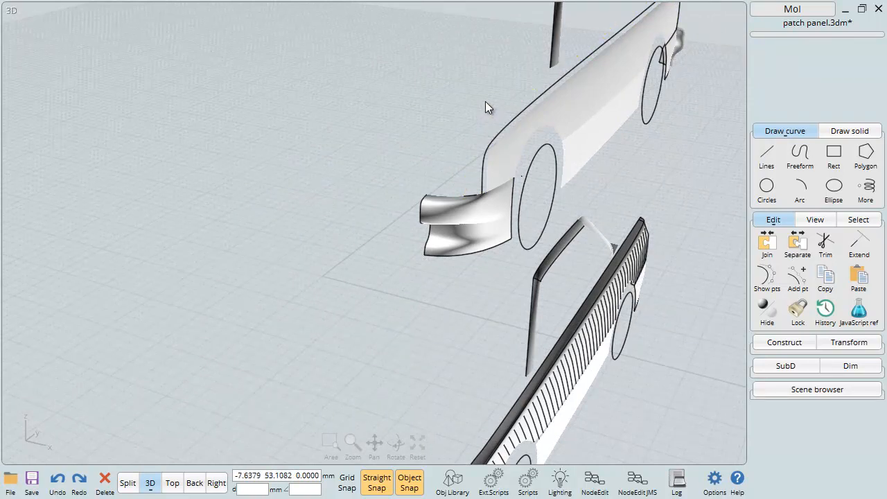
- Move the remaining shoulder curve by its front end onto the inner end of the short profile curve on the bumper
{"action": "scroll", "coordinate": [479, 193], "scroll_direction": "up", "scroll_amount": 3}
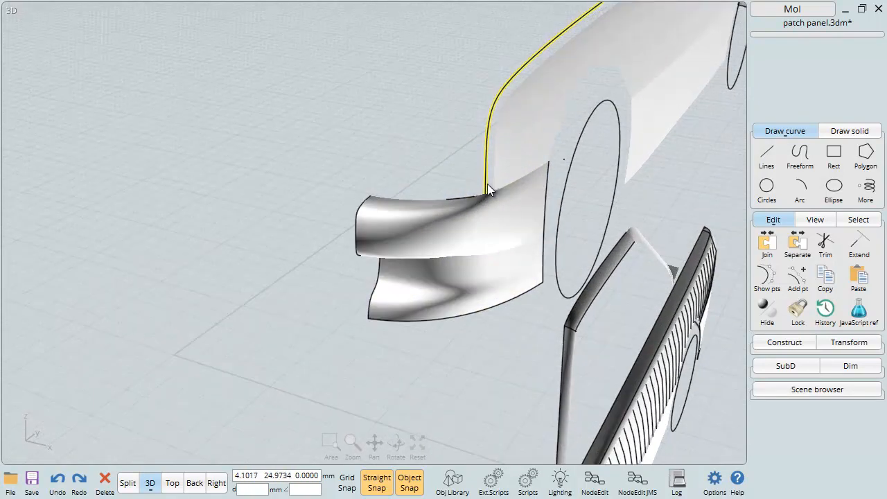
{"action": "left_click", "coordinate": [485, 183]}
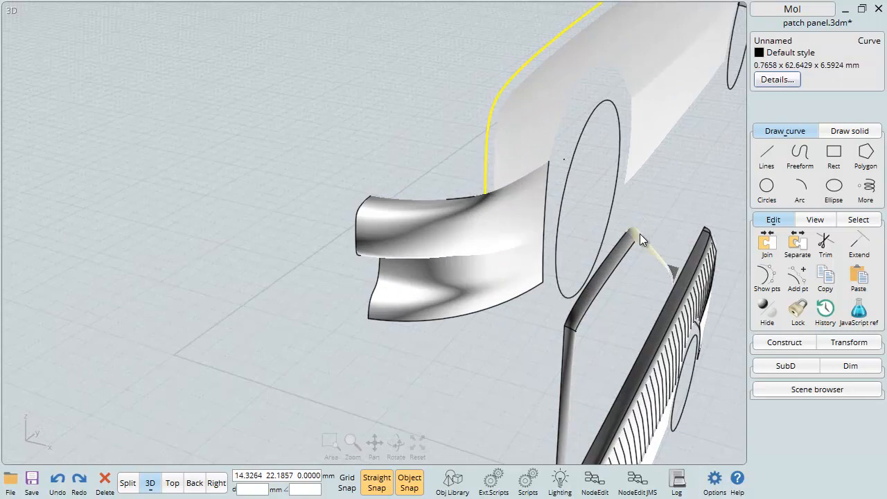
{"action": "left_click", "coordinate": [853, 347]}
{"action": "left_click", "coordinate": [772, 271]}
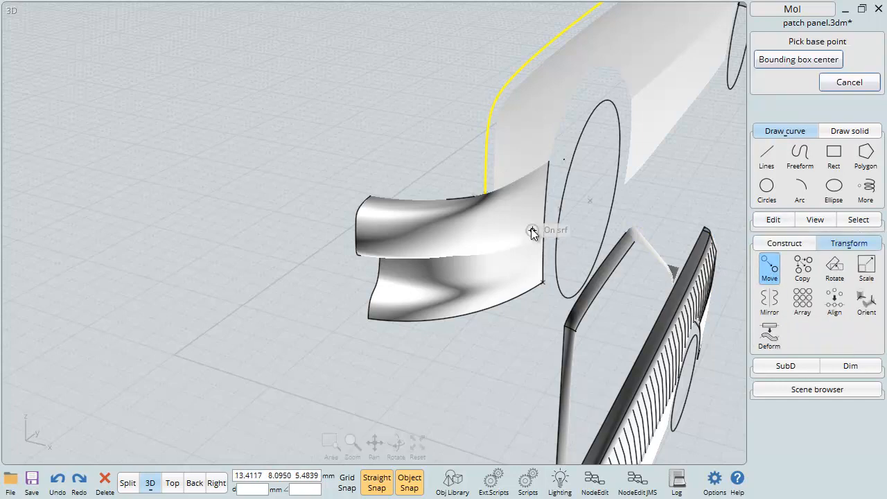
{"action": "left_click", "coordinate": [489, 191]}
{"action": "left_click", "coordinate": [475, 195]}
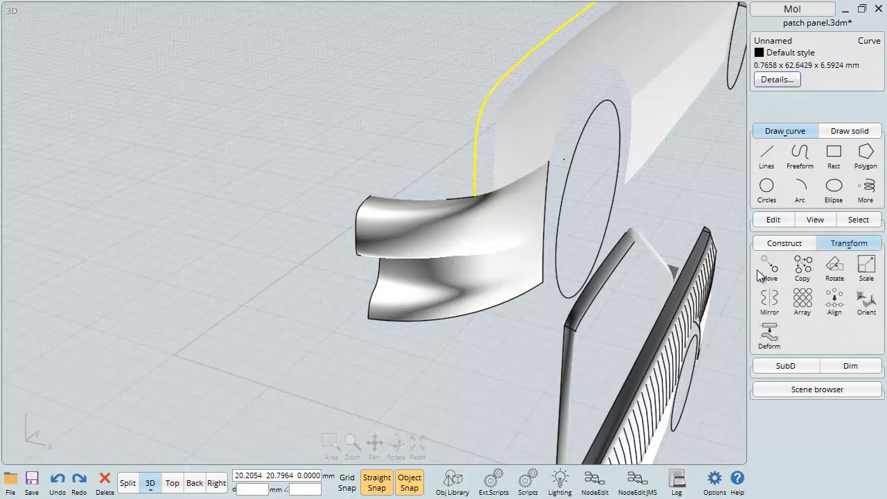
- Copy the moved shoulder curve from its front end to the outer end of the short profile curve on the bumper
{"action": "left_click", "coordinate": [803, 267]}
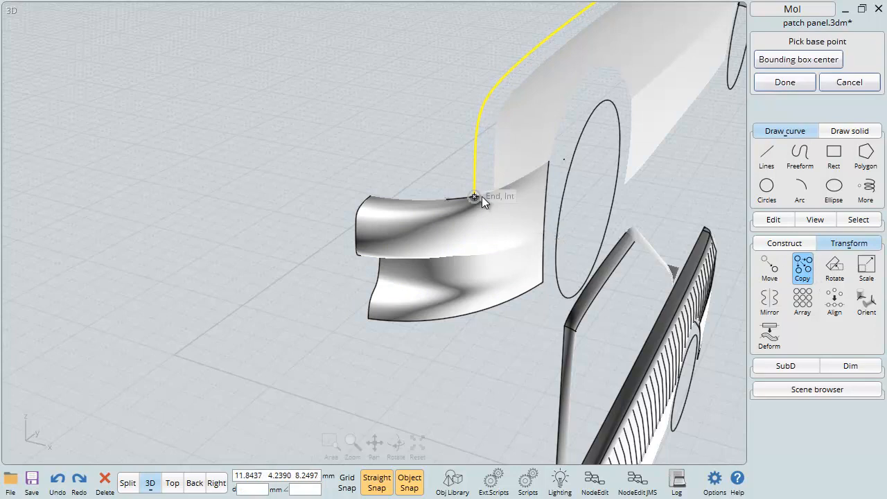
{"action": "left_click", "coordinate": [481, 197]}
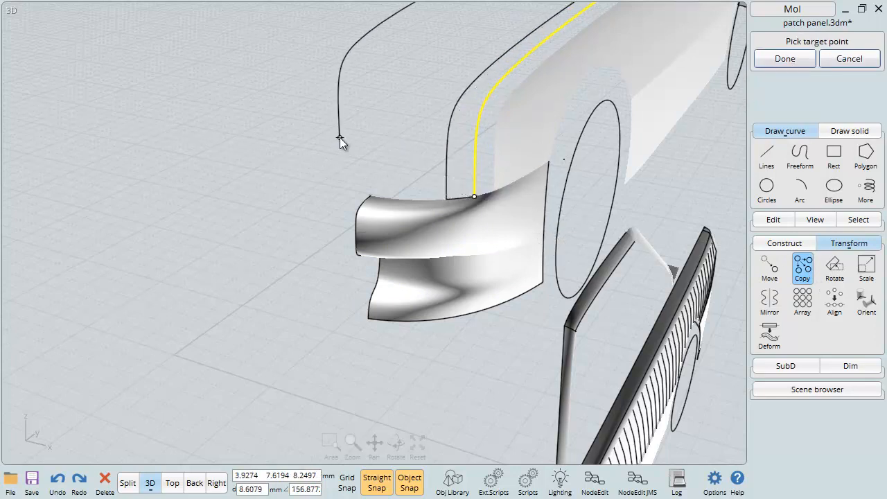
{"action": "key", "text": "Escape"}
- Show the edges in the scene again and clear the curve selection
{"action": "scroll", "coordinate": [419, 153], "scroll_direction": "down", "scroll_amount": 3}
{"action": "right_click_drag", "start_coordinate": [565, 133], "coordinate": [592, 133]}
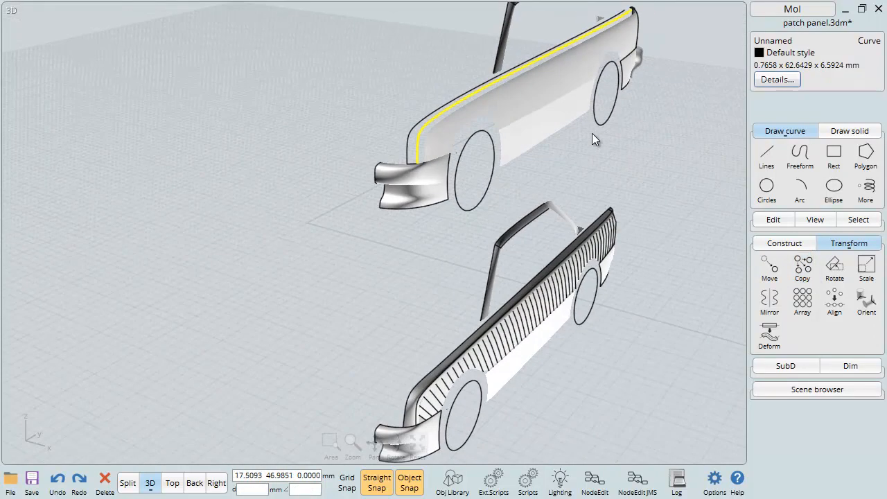
{"action": "left_click", "coordinate": [798, 389]}
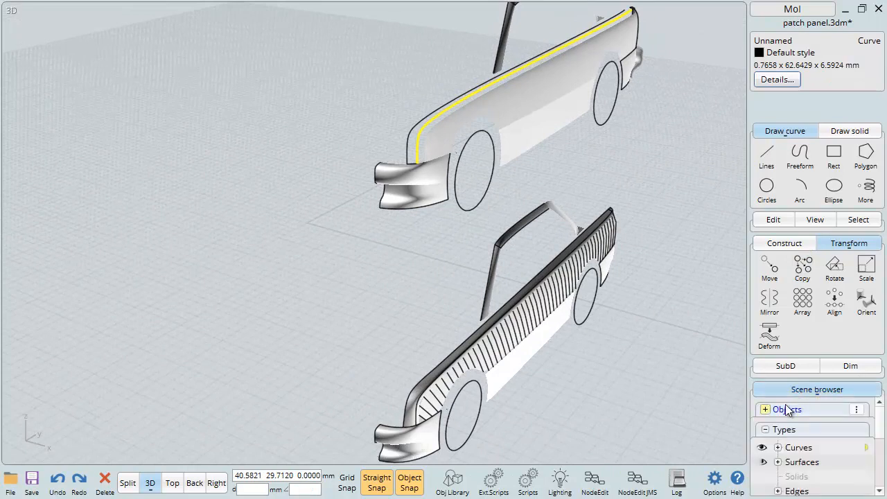
{"action": "left_click", "coordinate": [762, 491]}
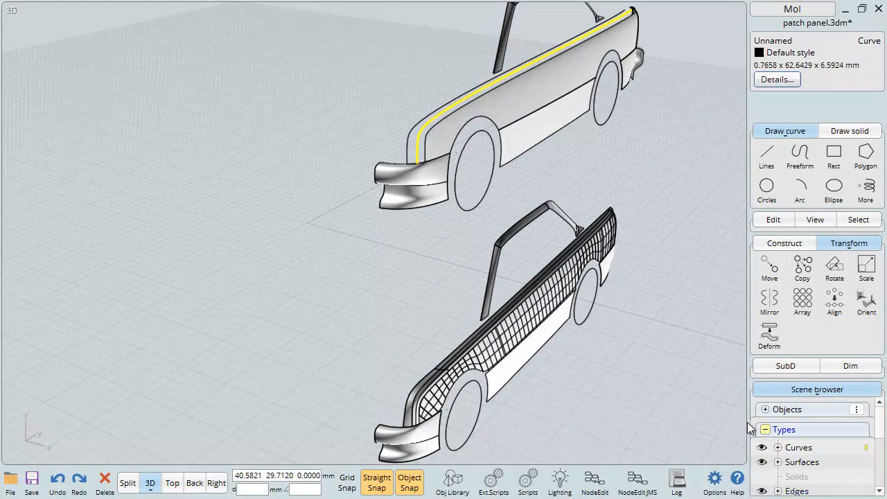
{"action": "left_click", "coordinate": [553, 169]}
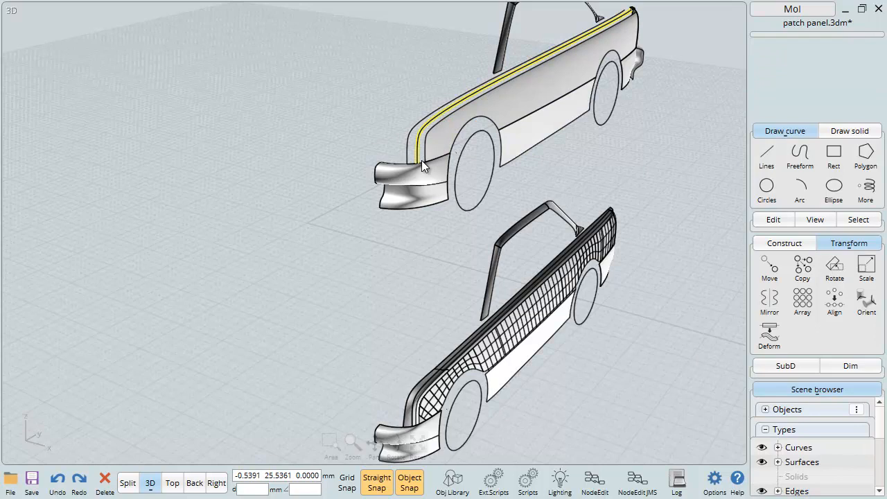
- Show the control points of both shoulder curves where they reach the rear corner piece
{"action": "right_click_drag", "start_coordinate": [665, 30], "coordinate": [402, 108]}
{"action": "scroll", "coordinate": [399, 230], "scroll_direction": "up", "scroll_amount": 3}
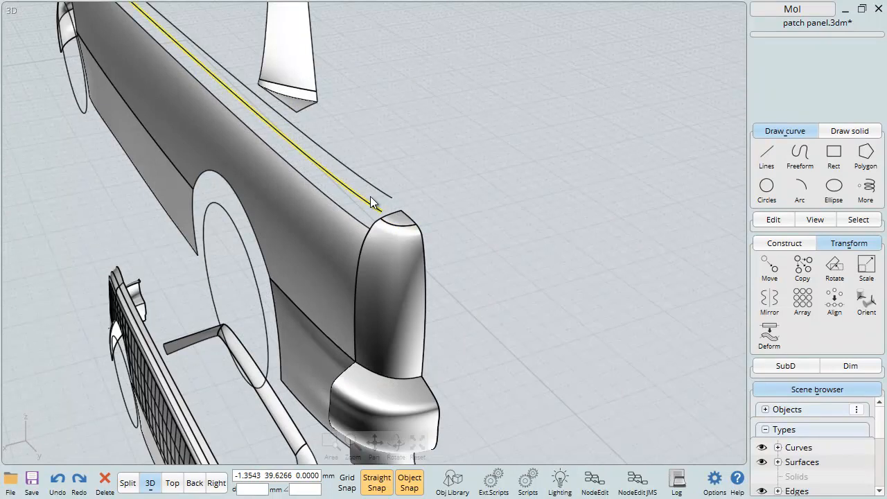
{"action": "left_click", "coordinate": [393, 198]}
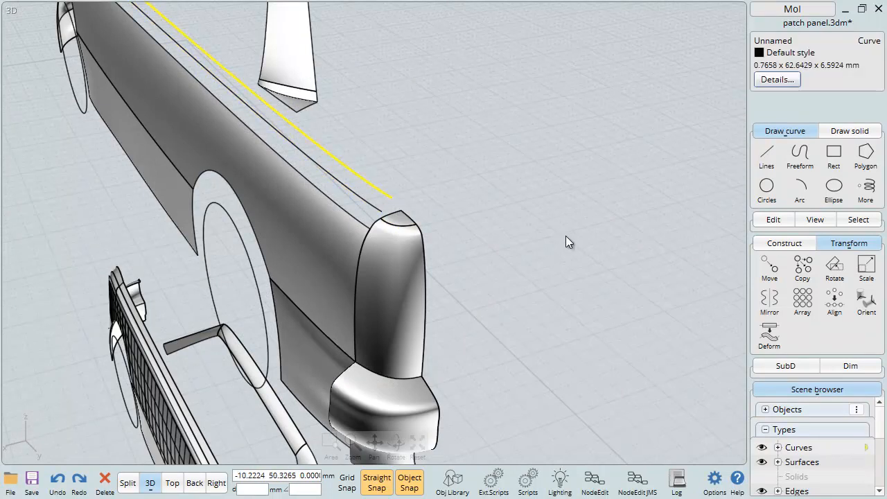
{"action": "left_click", "coordinate": [379, 207]}
{"action": "left_click", "coordinate": [773, 220]}
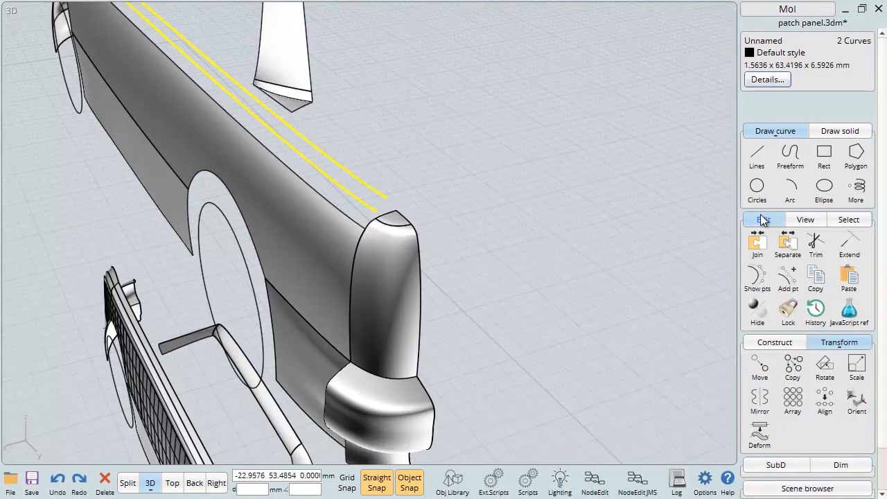
{"action": "left_click", "coordinate": [766, 277]}
- Snap the rear end points of both shoulder curves onto the corners of the rear corner piece's top face
{"action": "left_click", "coordinate": [393, 199]}
{"action": "left_click_drag", "start_coordinate": [392, 197], "coordinate": [382, 220]}
{"action": "left_click", "coordinate": [432, 179]}
{"action": "scroll", "coordinate": [374, 218], "scroll_direction": "up", "scroll_amount": 5}
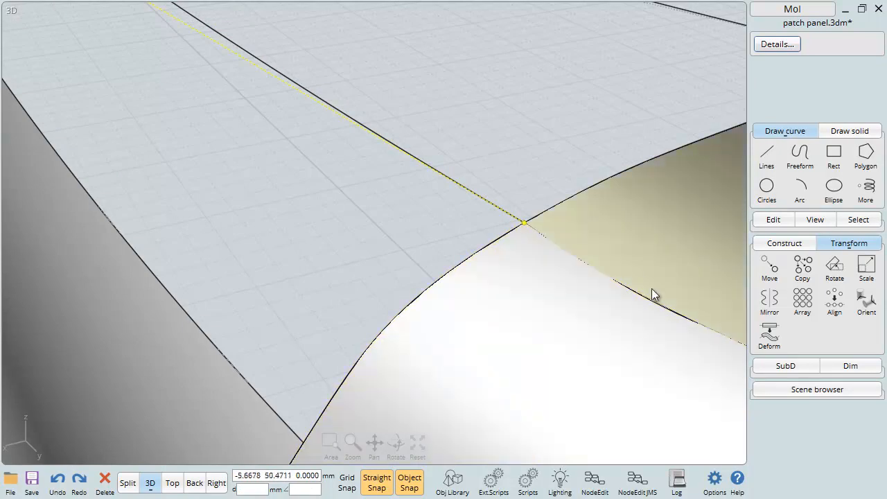
{"action": "scroll", "coordinate": [441, 353], "scroll_direction": "down", "scroll_amount": 5}
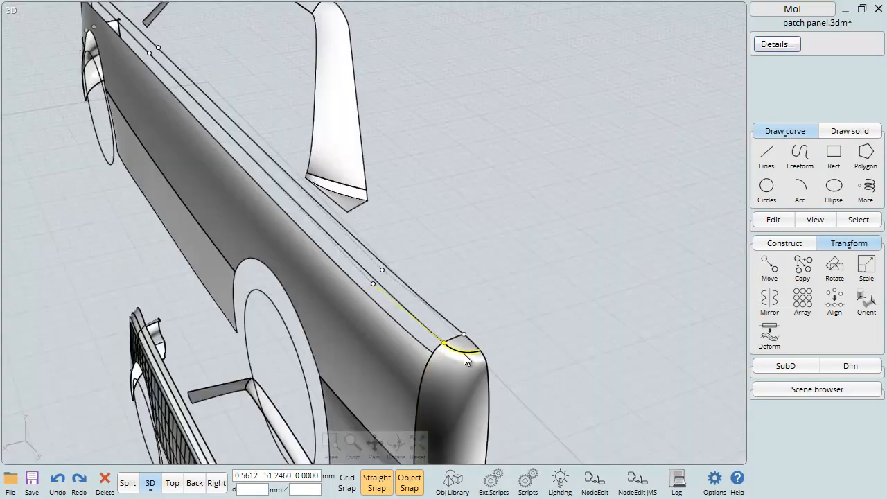
{"action": "scroll", "coordinate": [464, 353], "scroll_direction": "up", "scroll_amount": 5}
{"action": "scroll", "coordinate": [465, 355], "scroll_direction": "down", "scroll_amount": 4}
{"action": "key", "text": "Escape"}
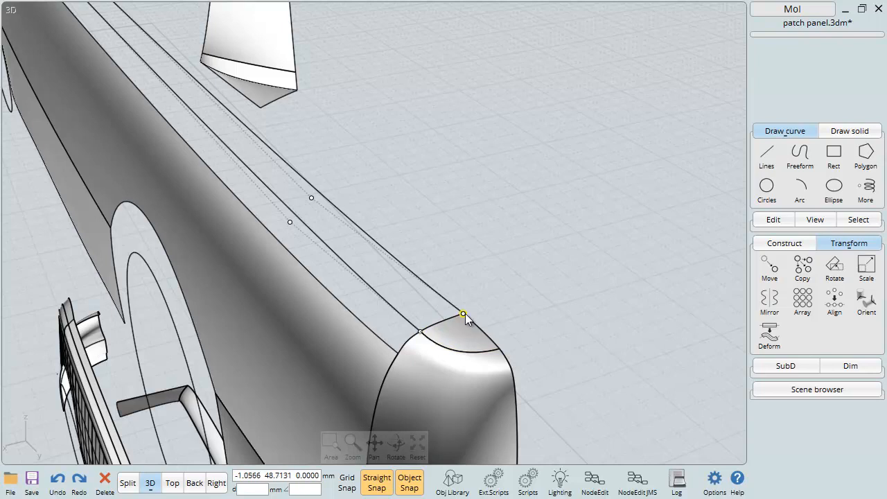
- Check both shoulder curves at the front bumper and hide their control points
{"action": "scroll", "coordinate": [466, 317], "scroll_direction": "down", "scroll_amount": 4}
{"action": "right_click_drag", "start_coordinate": [465, 315], "coordinate": [423, 178]}
{"action": "scroll", "coordinate": [388, 180], "scroll_direction": "up", "scroll_amount": 6}
{"action": "scroll", "coordinate": [388, 180], "scroll_direction": "down", "scroll_amount": 5}
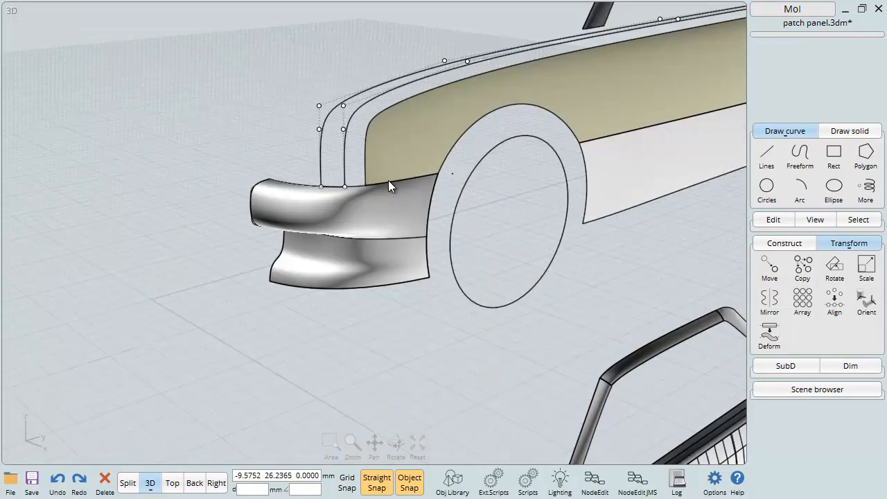
{"action": "key", "text": "Escape"}
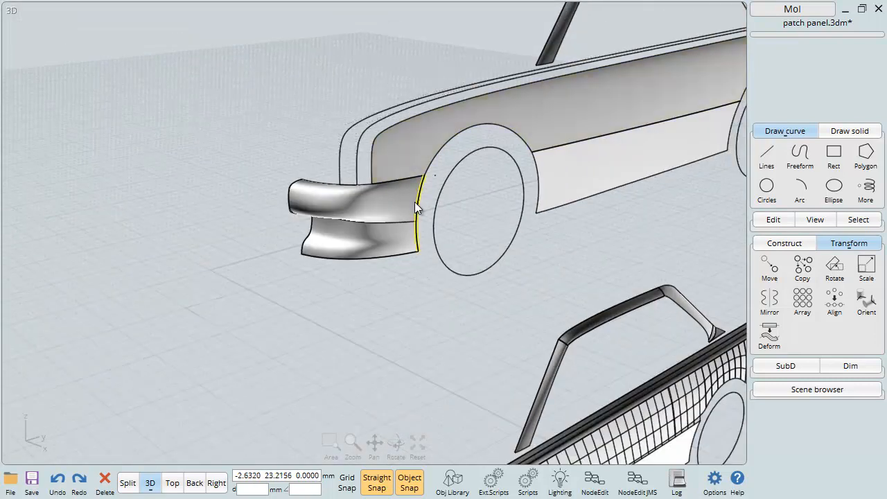
{"action": "right_click_drag", "start_coordinate": [376, 167], "coordinate": [403, 172]}
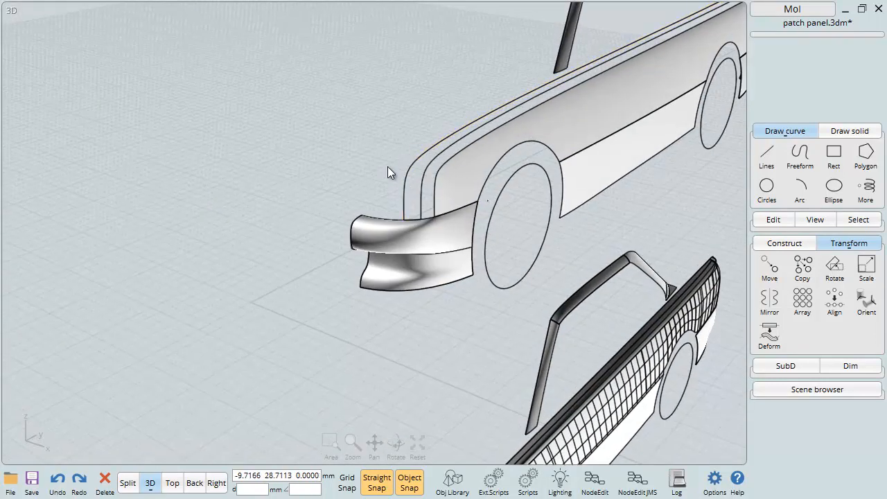
- Sweep the short profile curve at the front bumper along both shoulder curves as rails to form the shoulder strip
{"action": "left_click", "coordinate": [419, 222]}
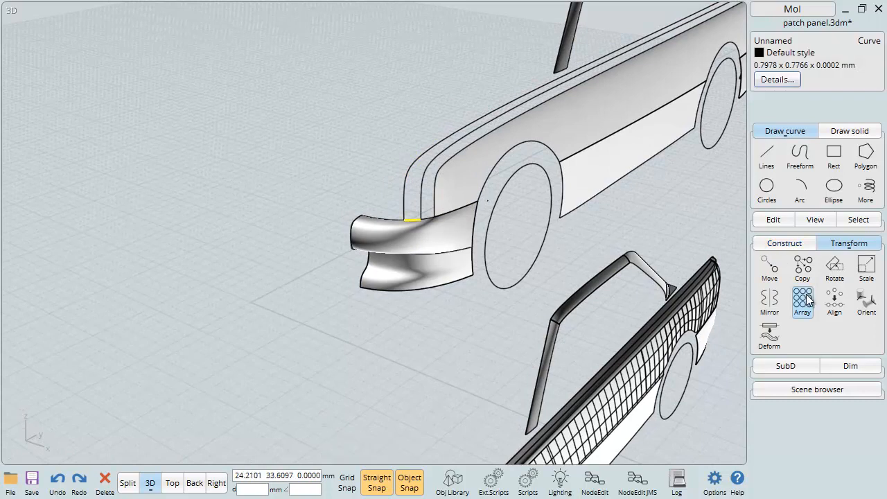
{"action": "left_click", "coordinate": [784, 244]}
{"action": "left_click", "coordinate": [867, 302]}
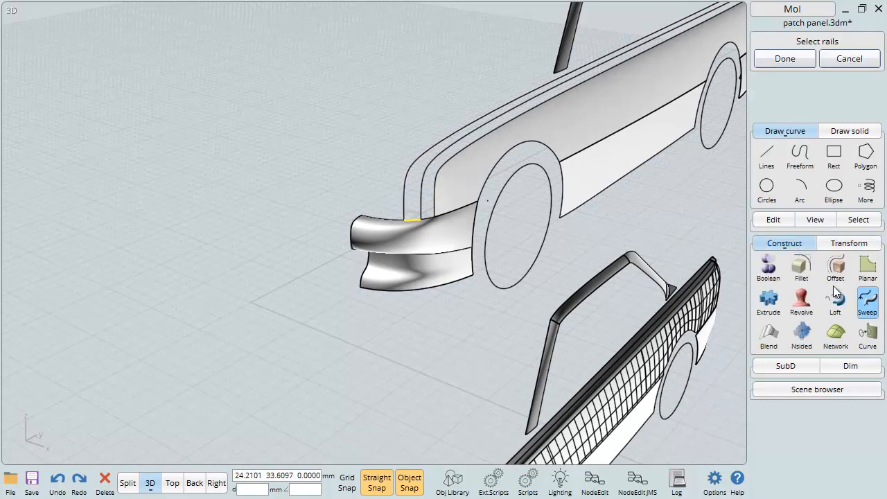
{"action": "left_click", "coordinate": [425, 190]}
{"action": "left_click", "coordinate": [408, 186]}
{"action": "right_click", "coordinate": [382, 156]}
{"action": "right_click_drag", "start_coordinate": [526, 137], "coordinate": [554, 141]}
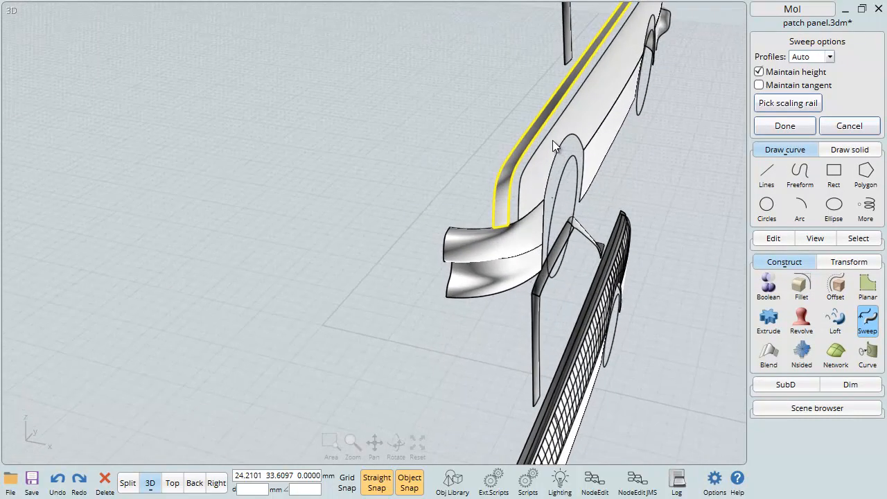
{"action": "right_click", "coordinate": [681, 166]}
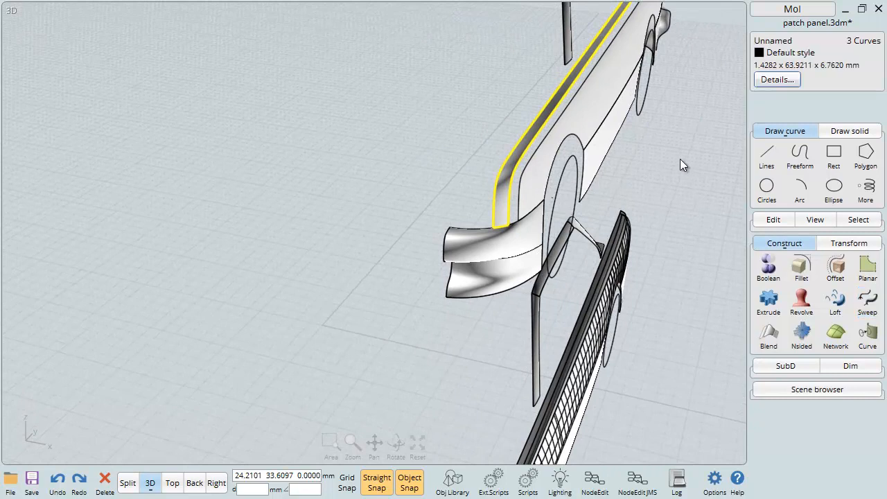
- Blend the inner edge of the swept shoulder strip with the side panel's upper edge using Tangent (G1) continuity and a bulge of 1
{"action": "right_click_drag", "start_coordinate": [627, 168], "coordinate": [441, 215]}
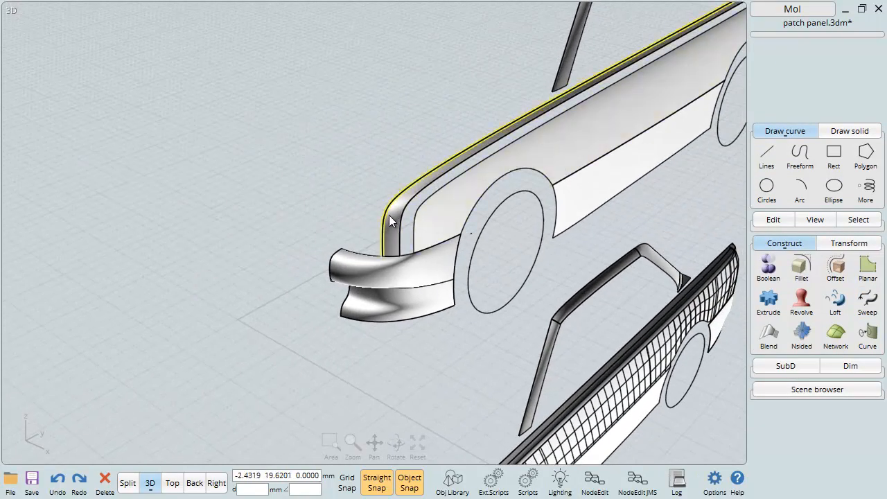
{"action": "left_click", "coordinate": [408, 197]}
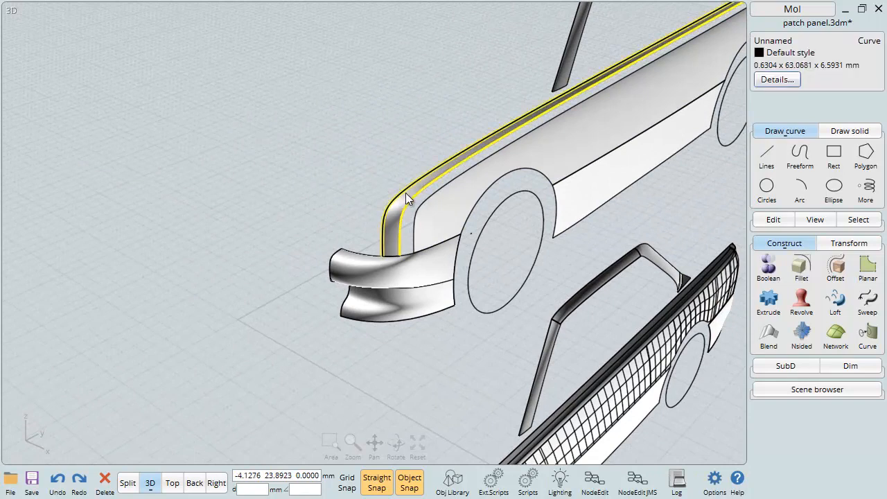
{"action": "left_click", "coordinate": [406, 193]}
{"action": "left_click", "coordinate": [708, 218]}
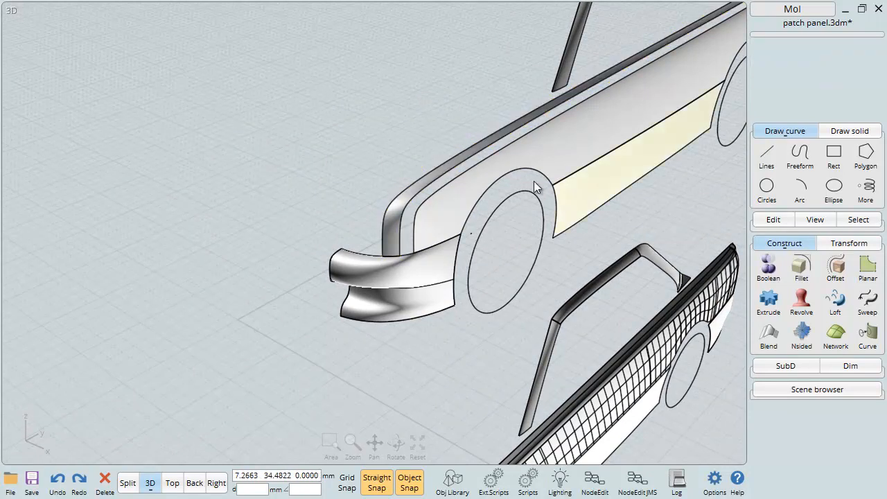
{"action": "left_click", "coordinate": [455, 165]}
{"action": "left_click", "coordinate": [462, 174]}
{"action": "left_click", "coordinate": [770, 344]}
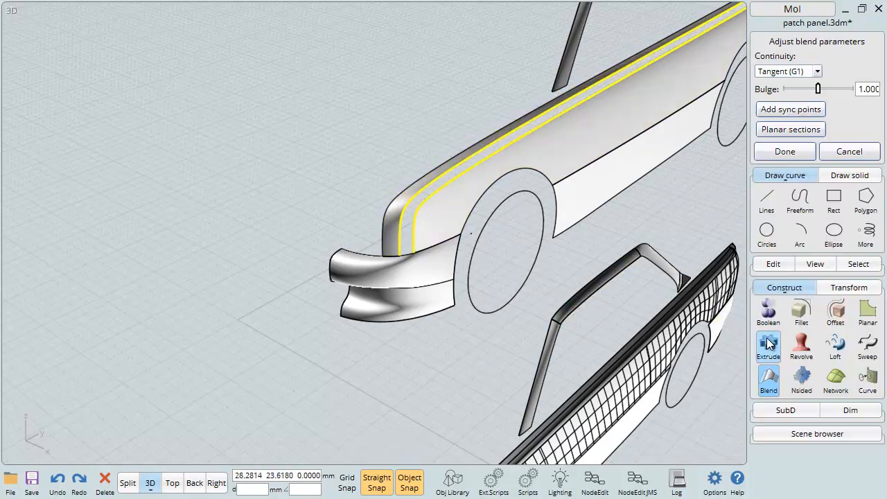
{"action": "right_click", "coordinate": [669, 188]}
- Join the shoulder strip, the blend surface and the side panel into one surface
{"action": "left_click", "coordinate": [571, 141]}
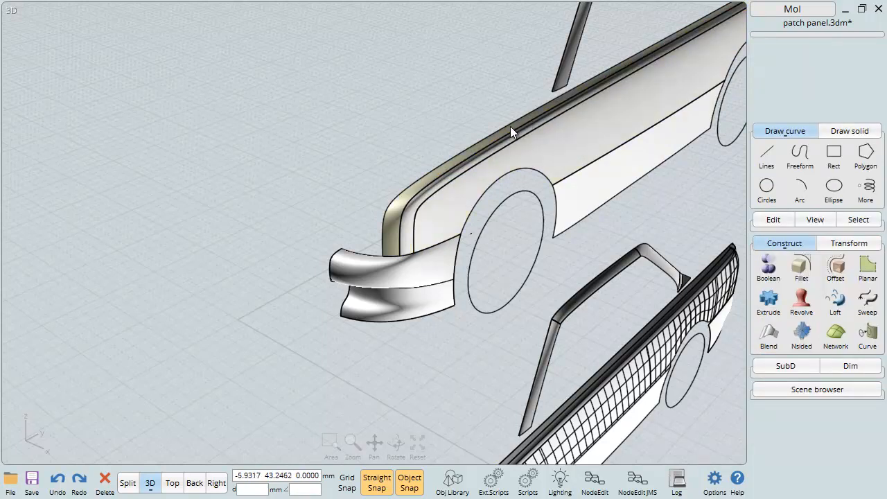
{"action": "scroll", "coordinate": [510, 126], "scroll_direction": "up", "scroll_amount": 2}
{"action": "left_click", "coordinate": [520, 147]}
{"action": "left_click", "coordinate": [521, 150]}
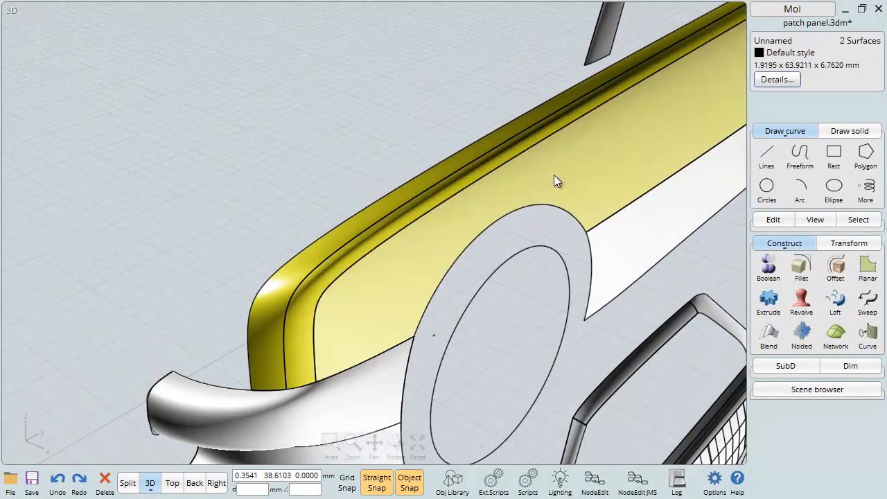
{"action": "left_click", "coordinate": [533, 163]}
{"action": "left_click", "coordinate": [774, 219]}
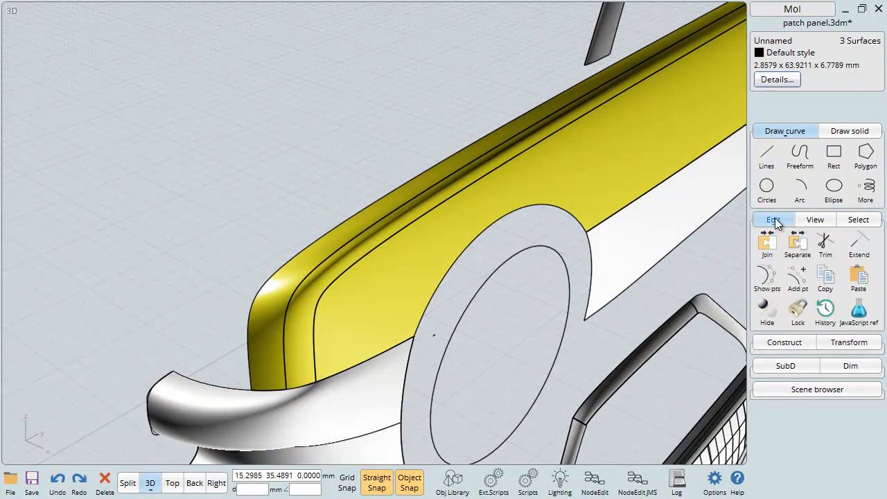
{"action": "left_click", "coordinate": [767, 243]}
{"action": "left_click", "coordinate": [416, 114]}
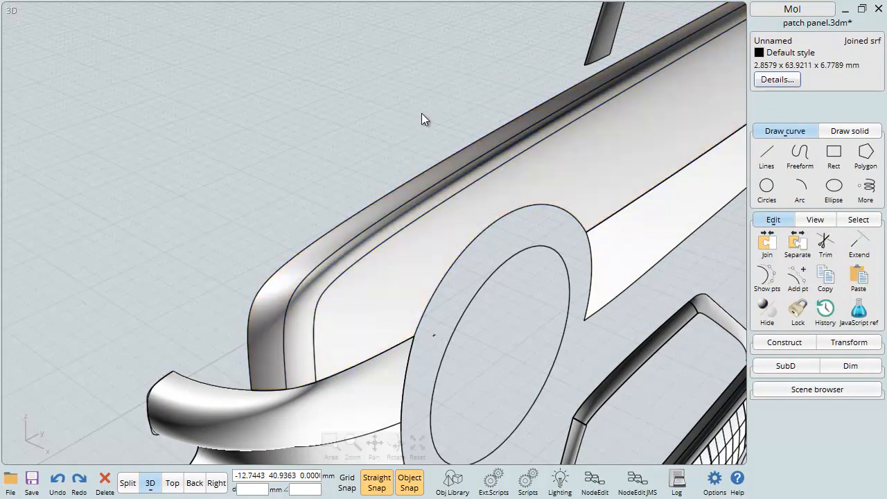
- Hide the edges in the scene and examine the shading of the joined side panel around its front end
{"action": "left_click", "coordinate": [804, 390]}
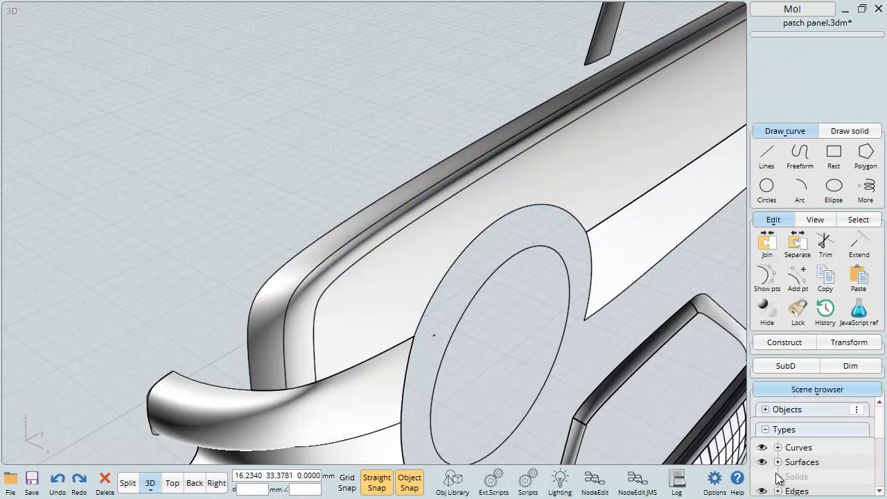
{"action": "left_click", "coordinate": [762, 491]}
{"action": "right_click_drag", "start_coordinate": [485, 361], "coordinate": [398, 309]}
{"action": "scroll", "coordinate": [543, 241], "scroll_direction": "down", "scroll_amount": 3}
{"action": "scroll", "coordinate": [268, 173], "scroll_direction": "up", "scroll_amount": 5}
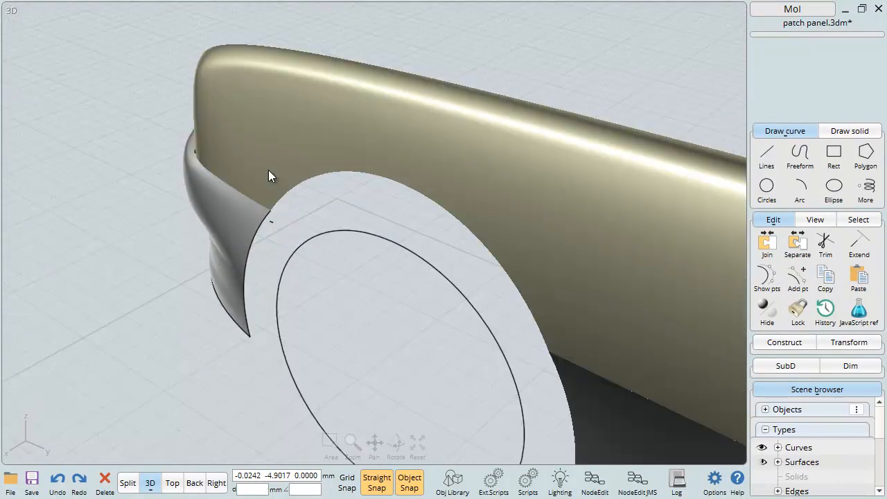
{"action": "right_click_drag", "start_coordinate": [493, 154], "coordinate": [471, 145]}
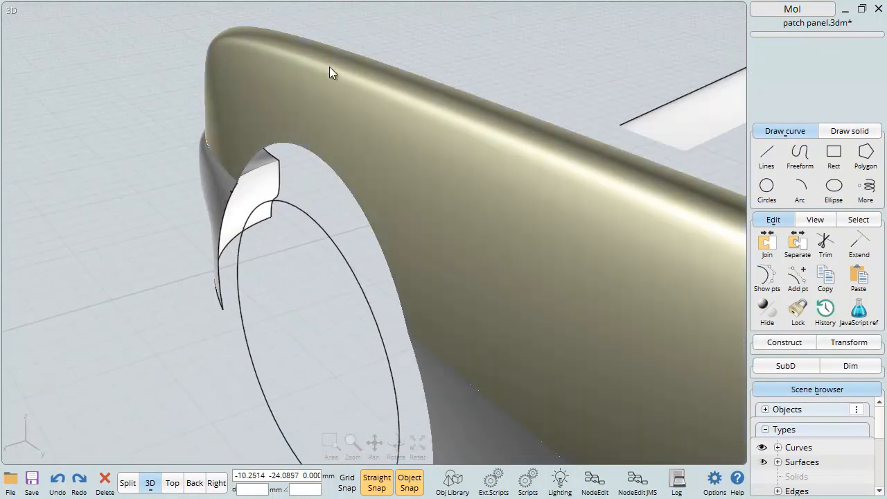
{"action": "scroll", "coordinate": [320, 79], "scroll_direction": "down", "scroll_amount": 4}
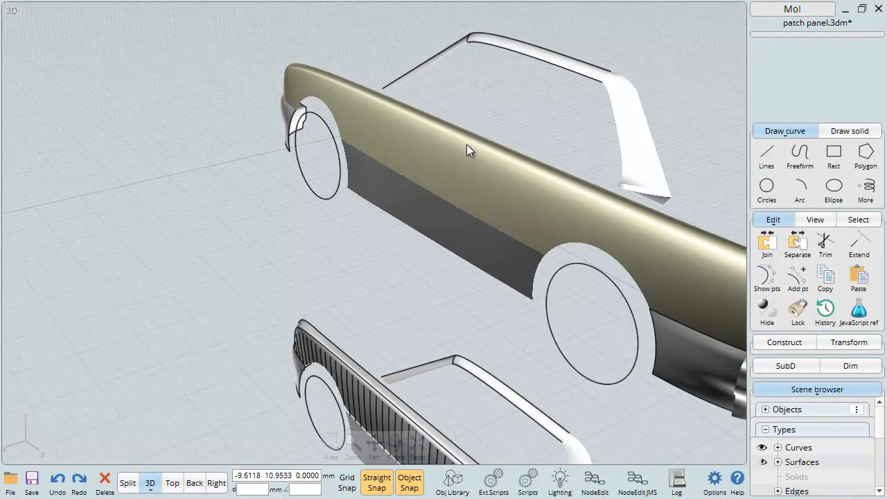
- Examine the shading where the joined side panel meets the rear corner piece and its top face
{"action": "scroll", "coordinate": [466, 144], "scroll_direction": "down", "scroll_amount": 3}
{"action": "right_click_drag", "start_coordinate": [566, 170], "coordinate": [546, 164]}
{"action": "scroll", "coordinate": [523, 189], "scroll_direction": "up", "scroll_amount": 5}
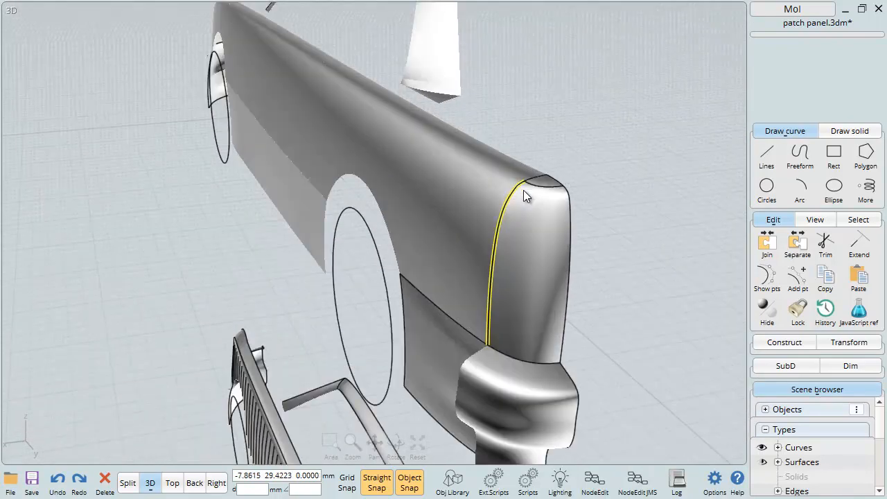
{"action": "scroll", "coordinate": [523, 189], "scroll_direction": "up", "scroll_amount": 2}
{"action": "left_click", "coordinate": [582, 188]}
{"action": "left_click", "coordinate": [670, 231]}
{"action": "right_click_drag", "start_coordinate": [670, 232], "coordinate": [660, 196]}
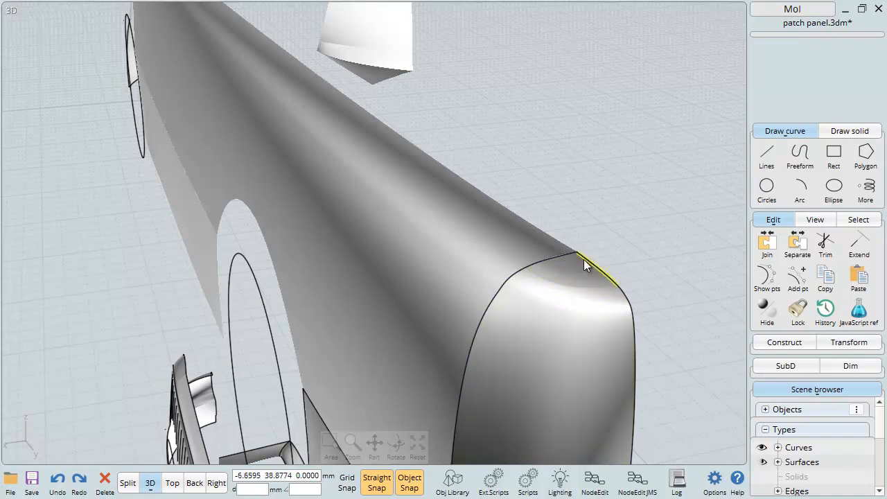
- Show the edges in the scene again and delete the small top face of the rear corner piece
{"action": "left_click", "coordinate": [761, 491]}
{"action": "left_click", "coordinate": [761, 491]}
{"action": "left_click", "coordinate": [761, 491]}
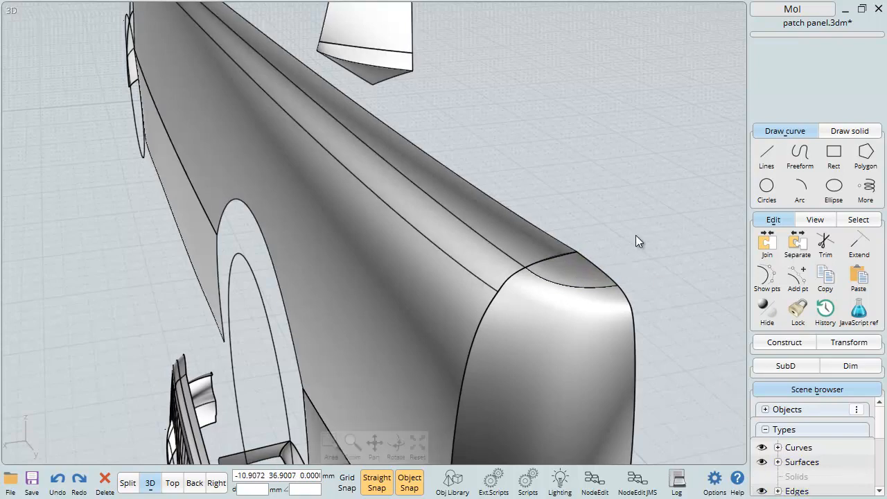
{"action": "left_click", "coordinate": [572, 275]}
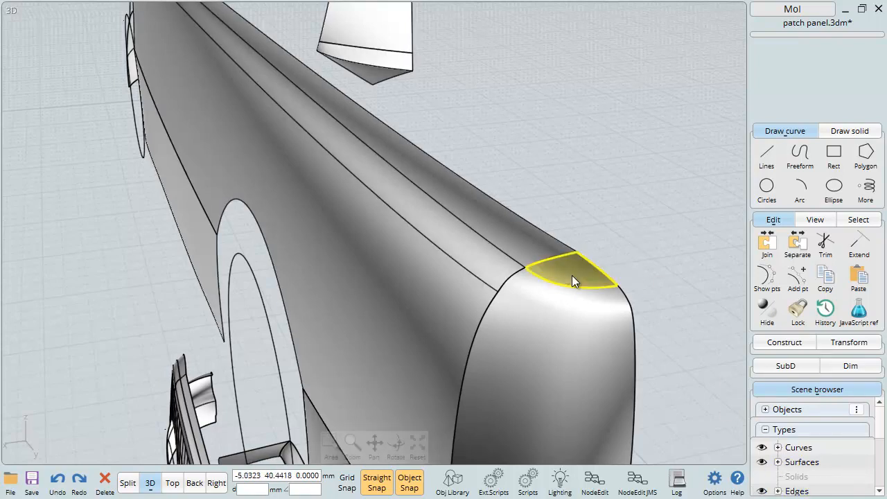
{"action": "left_click", "coordinate": [679, 202]}
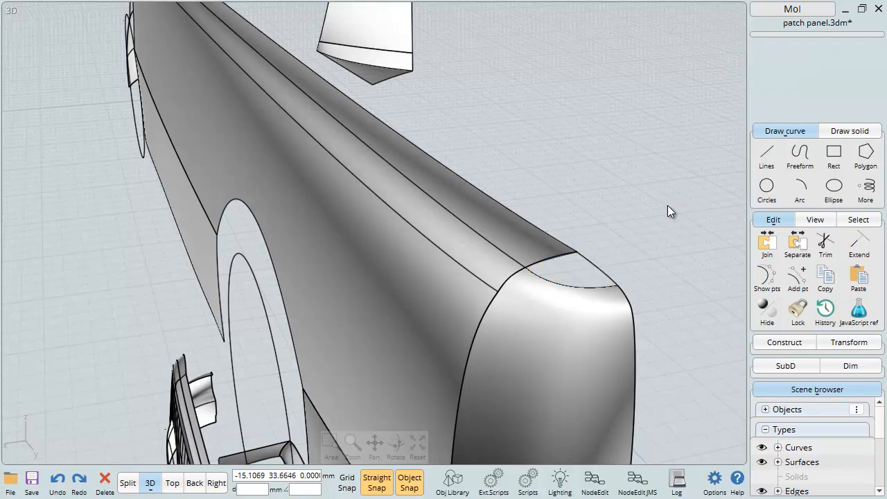
- Fill the opening with a Tangent (G1) blend between the shoulder strip's rear edge and the rear corner piece's top edge
{"action": "left_click", "coordinate": [566, 260]}
{"action": "left_click", "coordinate": [567, 261]}
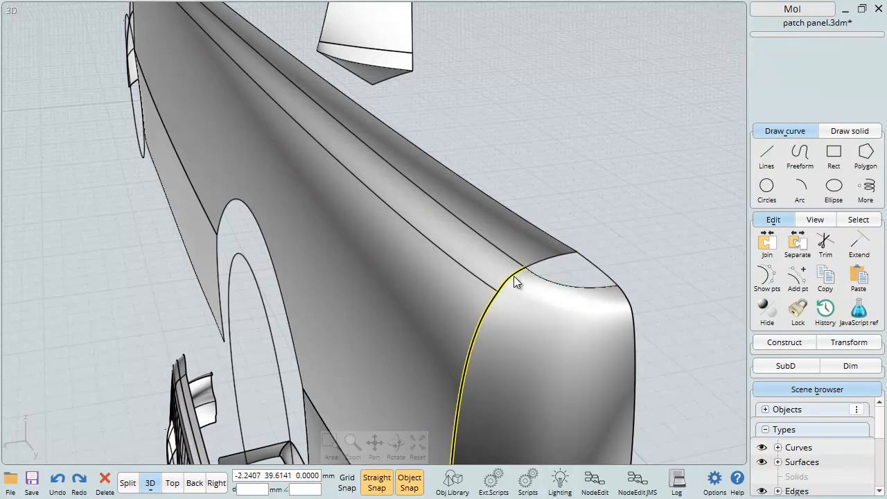
{"action": "left_click", "coordinate": [553, 258]}
{"action": "left_click", "coordinate": [569, 286]}
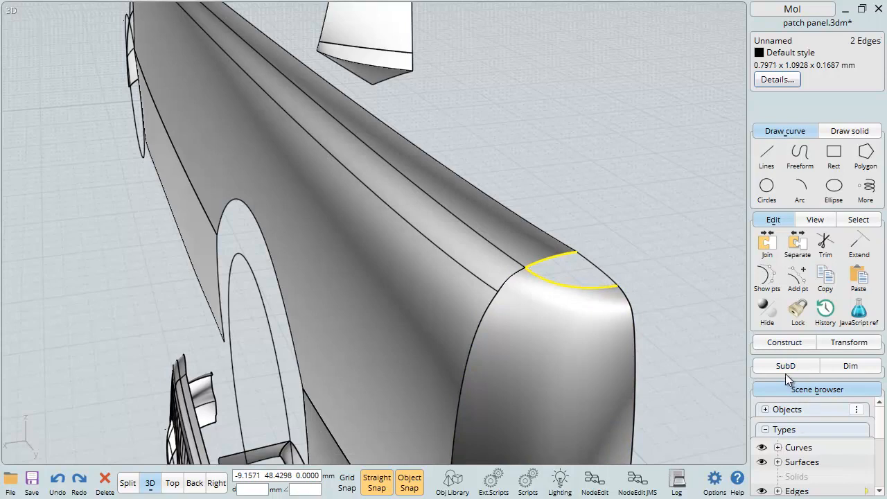
{"action": "left_click", "coordinate": [785, 344]}
{"action": "left_click", "coordinate": [762, 433]}
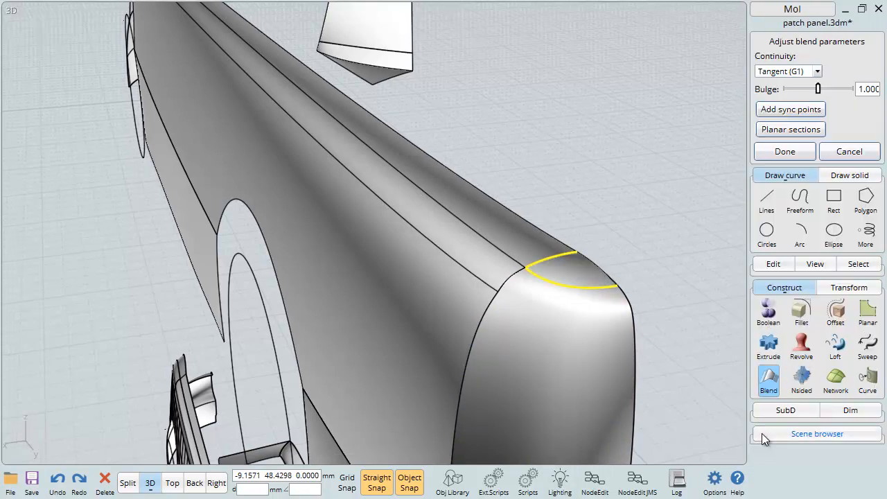
{"action": "key", "text": "Escape"}
{"action": "key", "text": "Escape"}
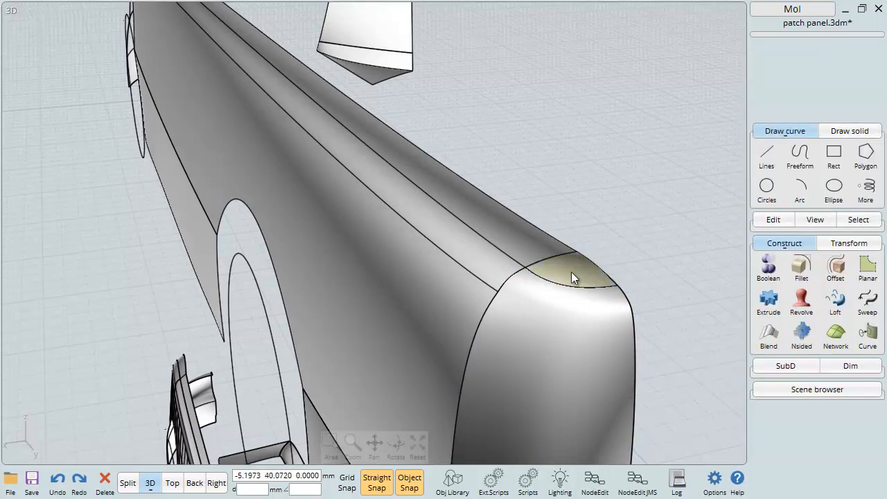
- Join the new rear top blend surface to the side panel and clear the selection
{"action": "left_click", "coordinate": [533, 251]}
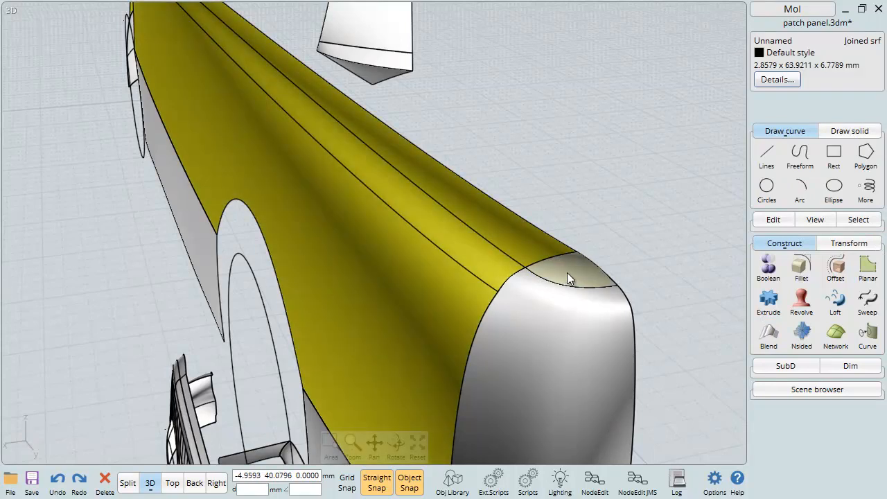
{"action": "left_click", "coordinate": [567, 275]}
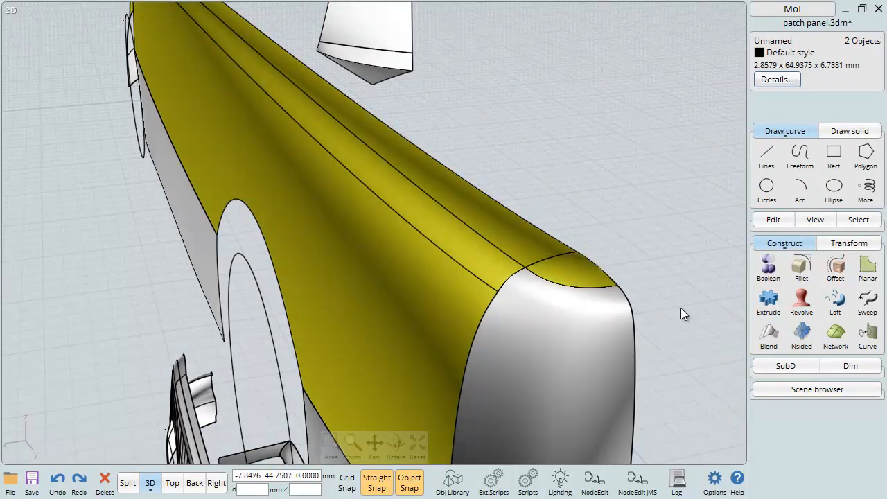
{"action": "left_click", "coordinate": [771, 221]}
{"action": "left_click", "coordinate": [766, 242]}
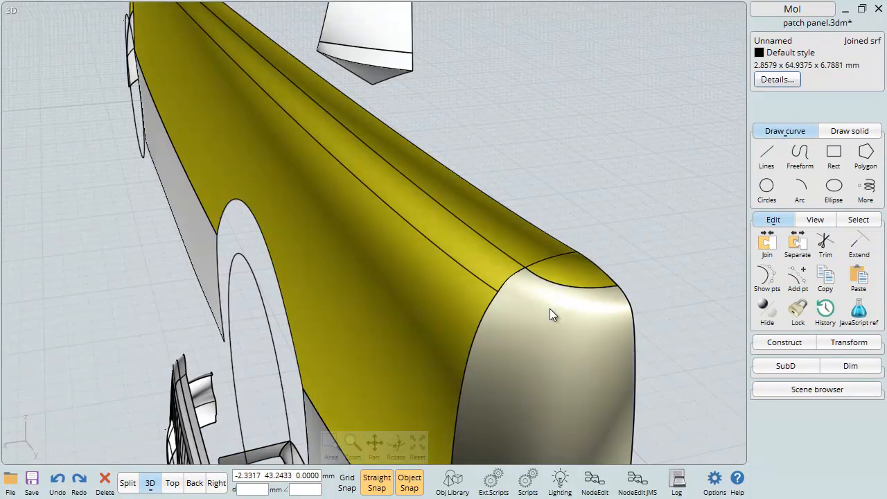
{"action": "right_click_drag", "start_coordinate": [566, 298], "coordinate": [558, 230]}
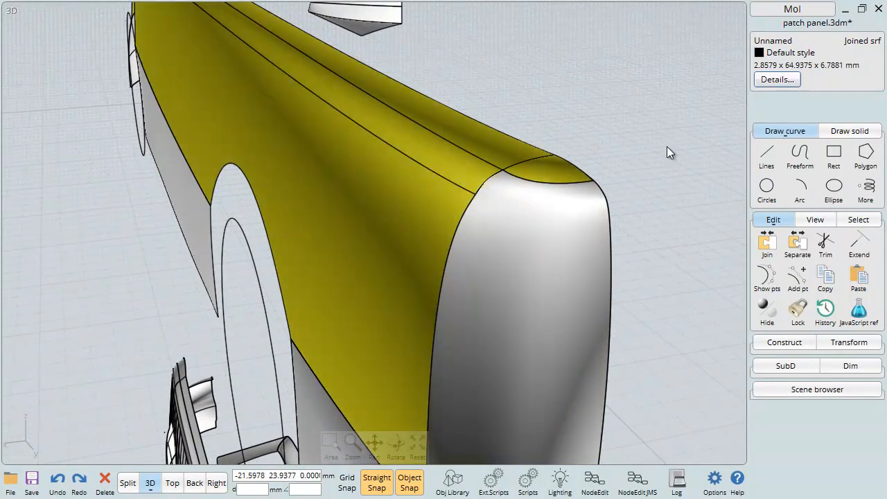
{"action": "left_click", "coordinate": [667, 146]}
- Delete the tall rear corner surface above the rear bumper
{"action": "scroll", "coordinate": [637, 162], "scroll_direction": "down", "scroll_amount": 5}
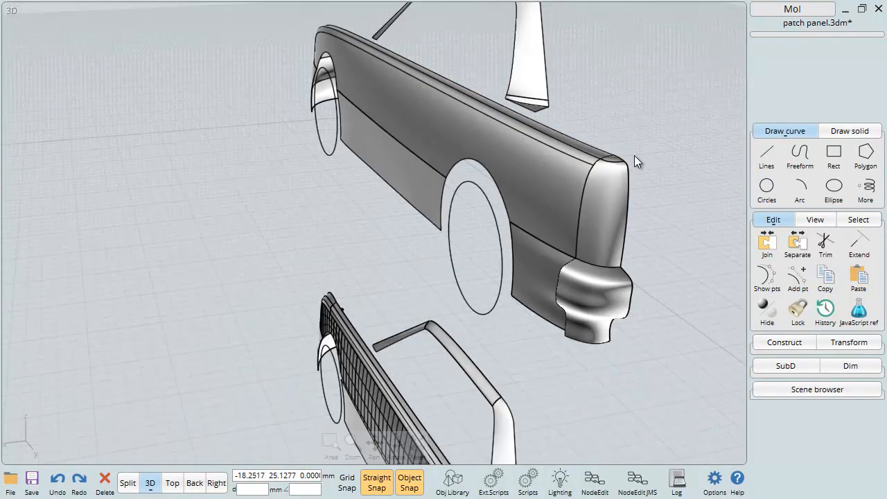
{"action": "left_click", "coordinate": [602, 218]}
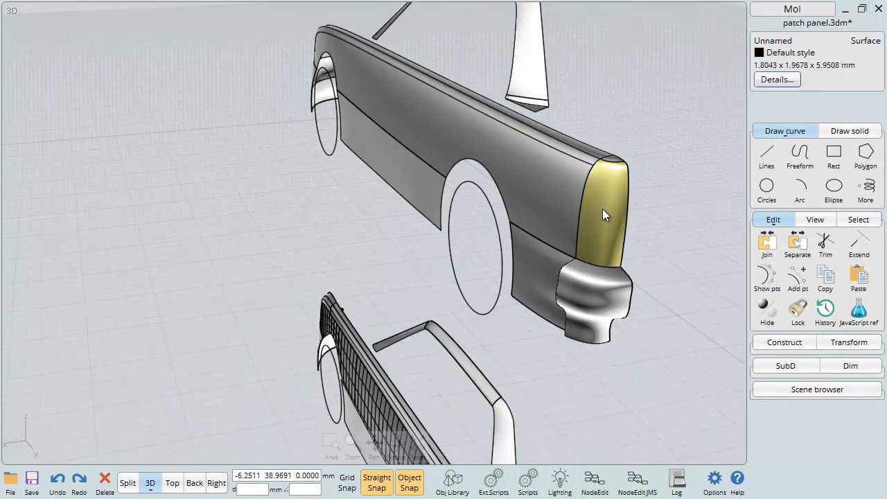
{"action": "left_click", "coordinate": [659, 166]}
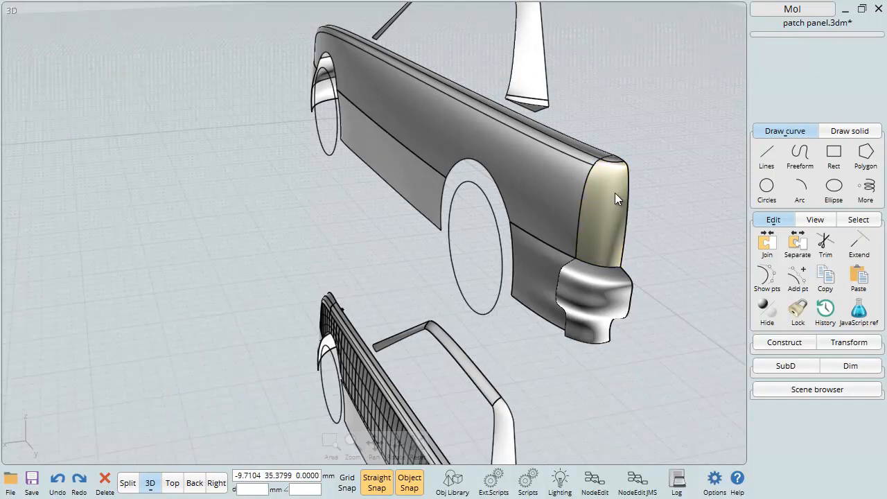
{"action": "left_click", "coordinate": [610, 200]}
{"action": "left_click", "coordinate": [610, 196]}
{"action": "right_click_drag", "start_coordinate": [618, 191], "coordinate": [642, 185]}
- Check the control points of the outer vertical curve at the open rear corner and clear the selection
{"action": "left_click", "coordinate": [579, 308]}
{"action": "left_click", "coordinate": [582, 298]}
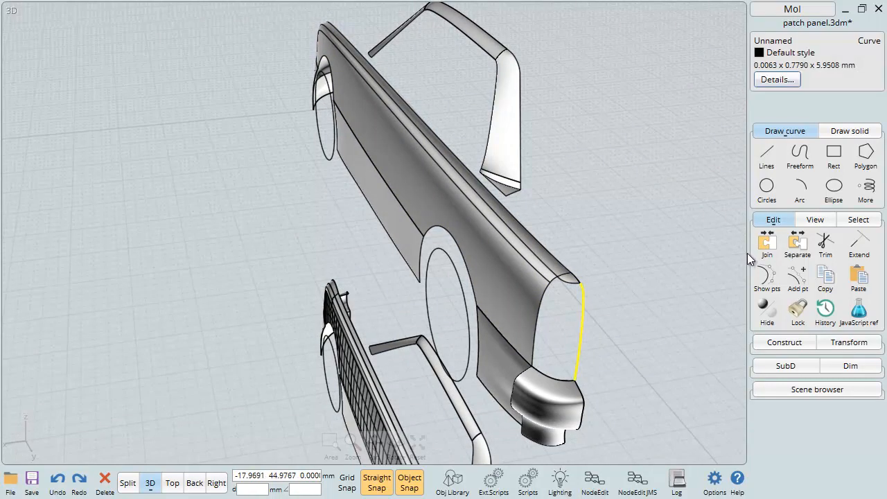
{"action": "left_click", "coordinate": [766, 277]}
{"action": "left_click", "coordinate": [601, 280]}
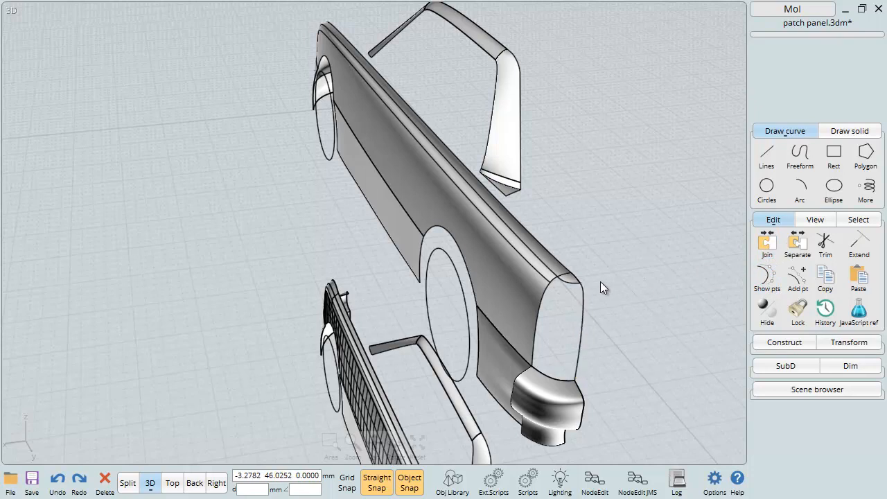
{"action": "scroll", "coordinate": [581, 282], "scroll_direction": "up", "scroll_amount": 6}
{"action": "scroll", "coordinate": [582, 283], "scroll_direction": "down", "scroll_amount": 5}
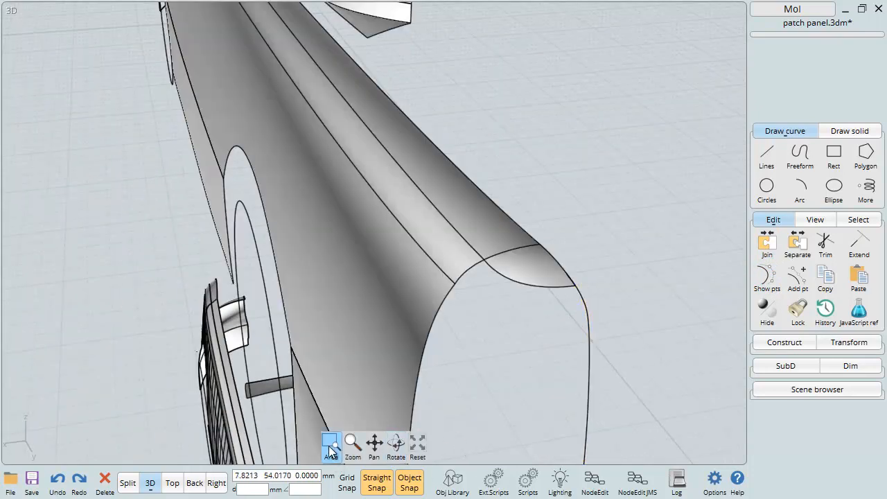
- Examine how the top end of the outer vertical rear corner curve meets the new blend surface
{"action": "left_click", "coordinate": [392, 459]}
{"action": "left_click", "coordinate": [576, 286]}
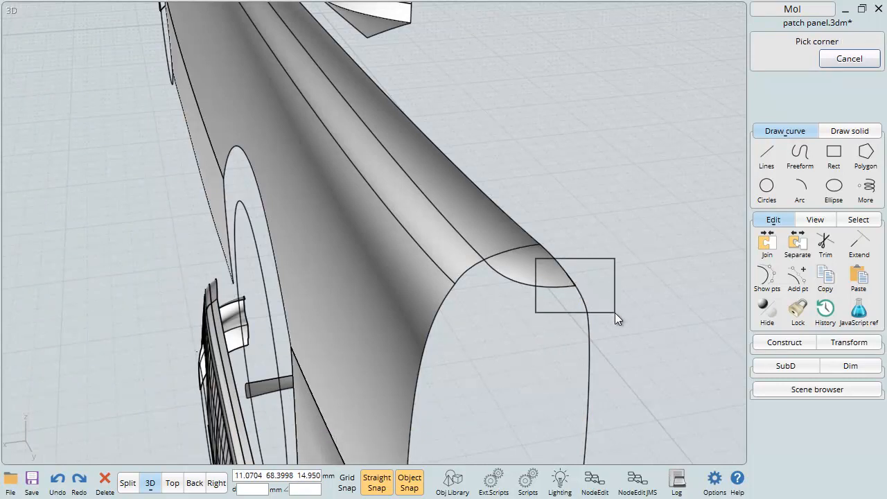
{"action": "left_click", "coordinate": [615, 312]}
{"action": "scroll", "coordinate": [374, 233], "scroll_direction": "up", "scroll_amount": 3}
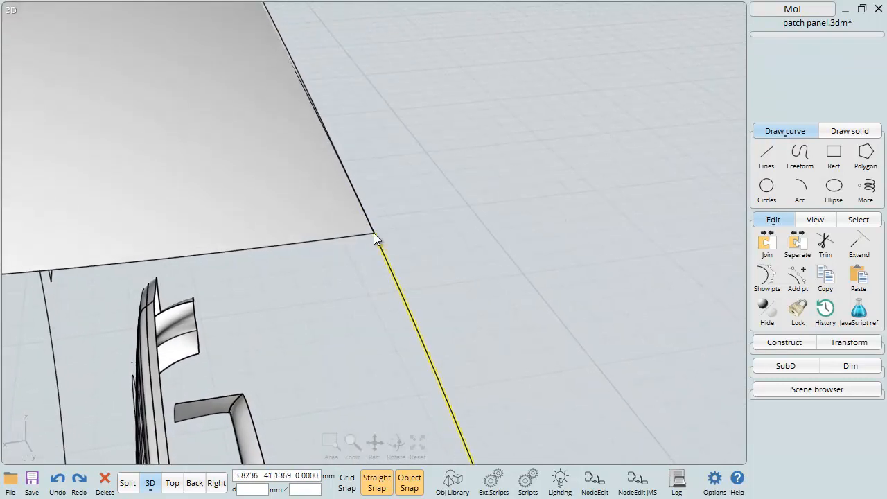
{"action": "scroll", "coordinate": [396, 239], "scroll_direction": "down", "scroll_amount": 6}
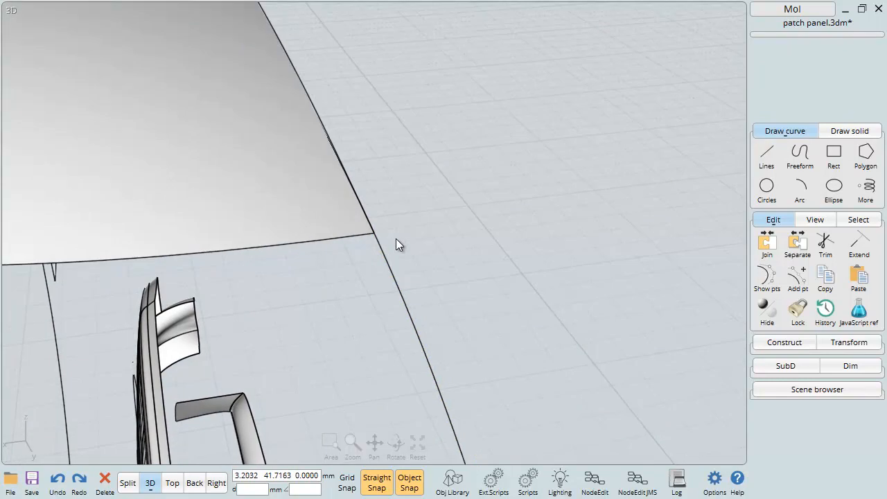
{"action": "right_click_drag", "start_coordinate": [391, 264], "coordinate": [420, 245]}
{"action": "left_click", "coordinate": [380, 255]}
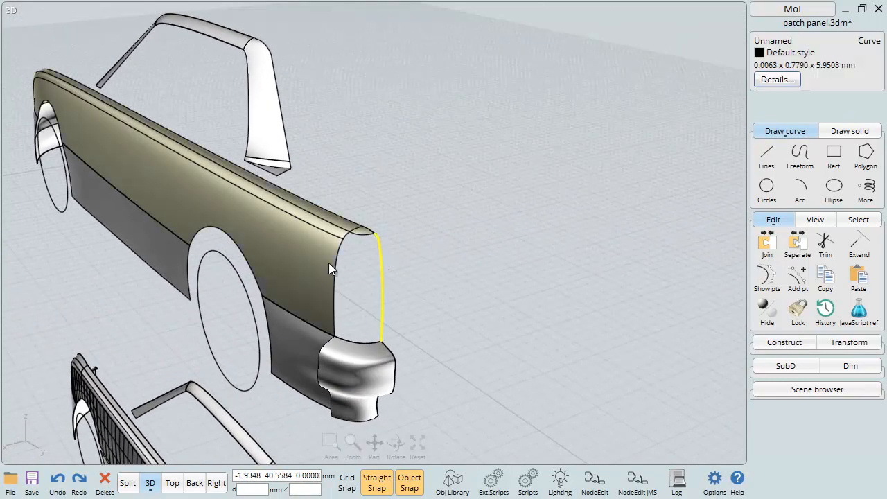
{"action": "left_click", "coordinate": [427, 192]}
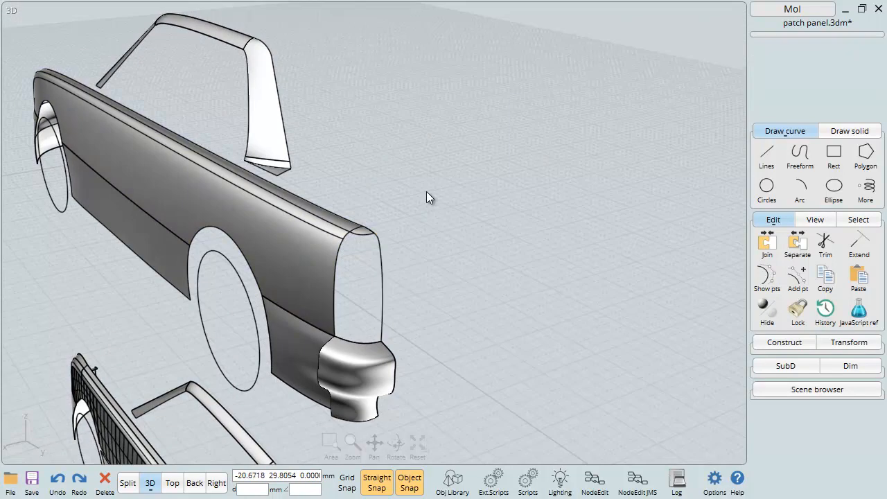
- Join the edge segments along the side panel's rear opening into a single curve
{"action": "left_click", "coordinate": [346, 233]}
{"action": "left_click", "coordinate": [343, 240]}
{"action": "left_click", "coordinate": [341, 242]}
{"action": "left_click", "coordinate": [766, 246]}
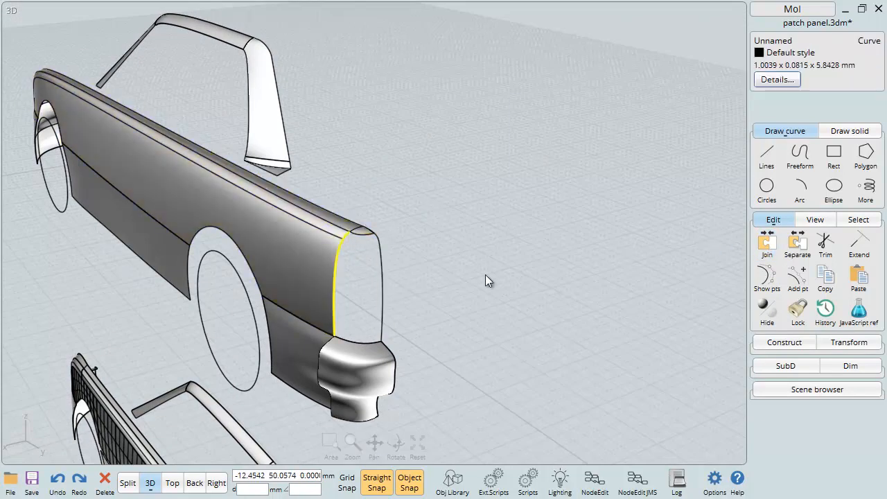
- Sweep the rear corner surface along the joined panel edge and the outer vertical curve, using the top blend's lower edge as profile
{"action": "left_click", "coordinate": [384, 272]}
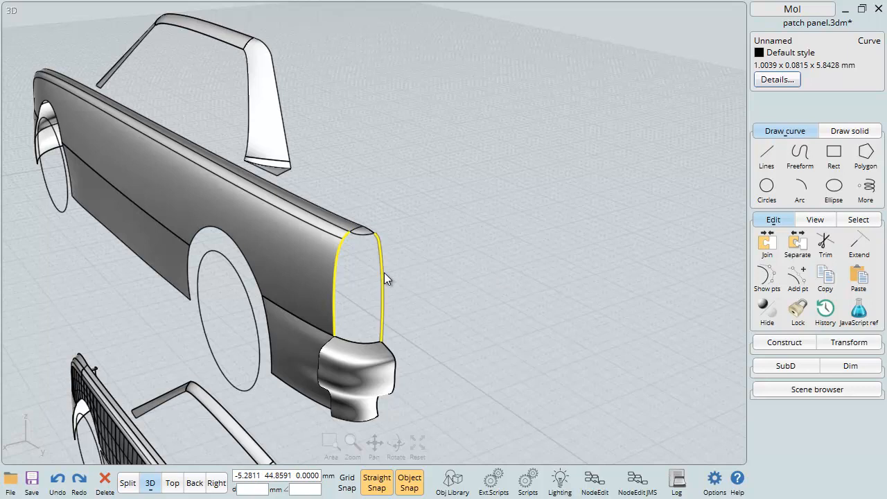
{"action": "left_click", "coordinate": [786, 344]}
{"action": "left_click", "coordinate": [868, 305]}
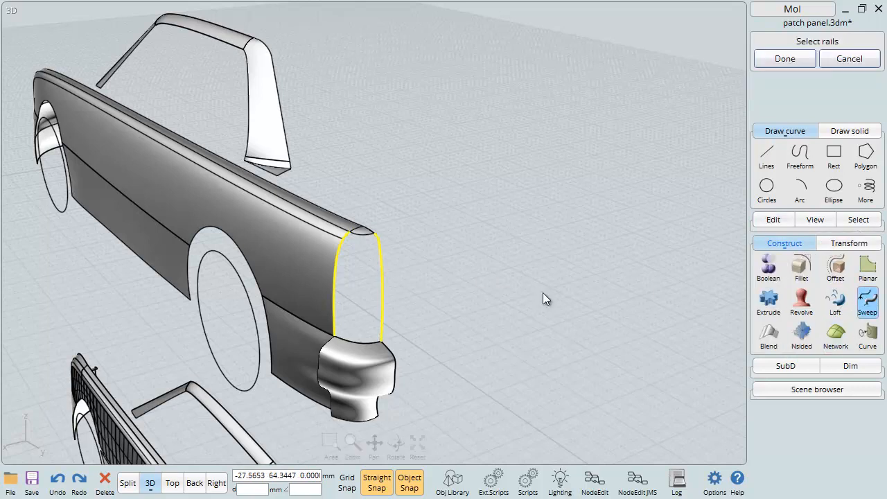
{"action": "left_click", "coordinate": [366, 239]}
{"action": "right_click", "coordinate": [439, 220]}
{"action": "right_click", "coordinate": [446, 221]}
{"action": "left_click", "coordinate": [447, 221]}
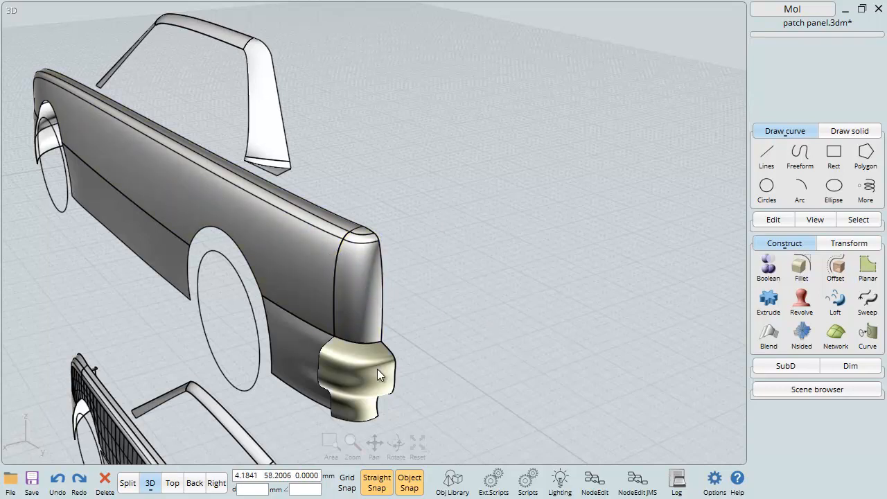
- Examine the rebuilt body side and shoulder strip along the car's full length for smooth shading
{"action": "right_click_drag", "start_coordinate": [296, 279], "coordinate": [384, 263]}
{"action": "scroll", "coordinate": [440, 240], "scroll_direction": "down", "scroll_amount": 8}
{"action": "scroll", "coordinate": [248, 242], "scroll_direction": "up", "scroll_amount": 7}
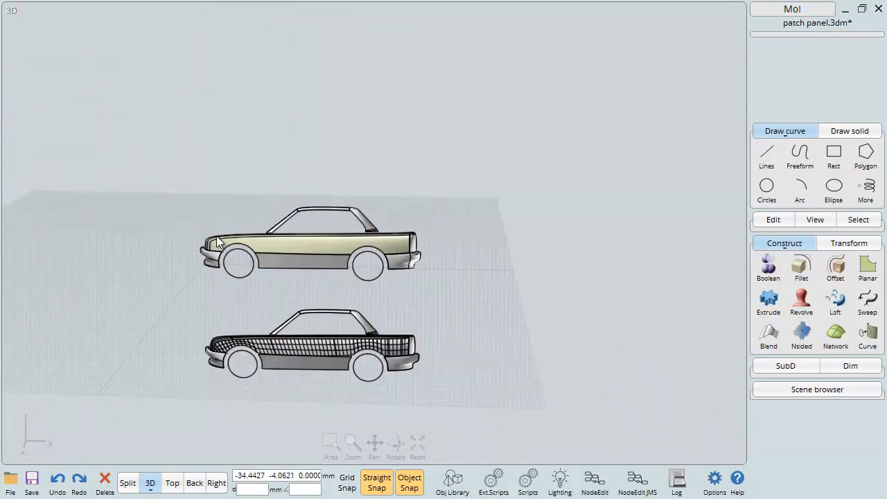
{"action": "scroll", "coordinate": [244, 239], "scroll_direction": "up", "scroll_amount": 3}
{"action": "right_click_drag", "start_coordinate": [485, 264], "coordinate": [361, 266]}
{"action": "right_click_drag", "start_coordinate": [508, 268], "coordinate": [624, 270]}
{"action": "right_click_drag", "start_coordinate": [852, 227], "coordinate": [776, 237]}
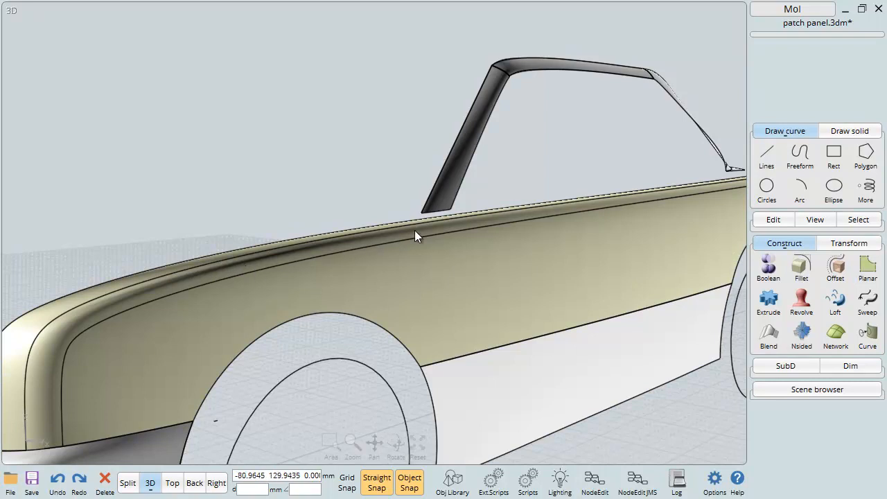
{"action": "scroll", "coordinate": [414, 230], "scroll_direction": "down", "scroll_amount": 4}
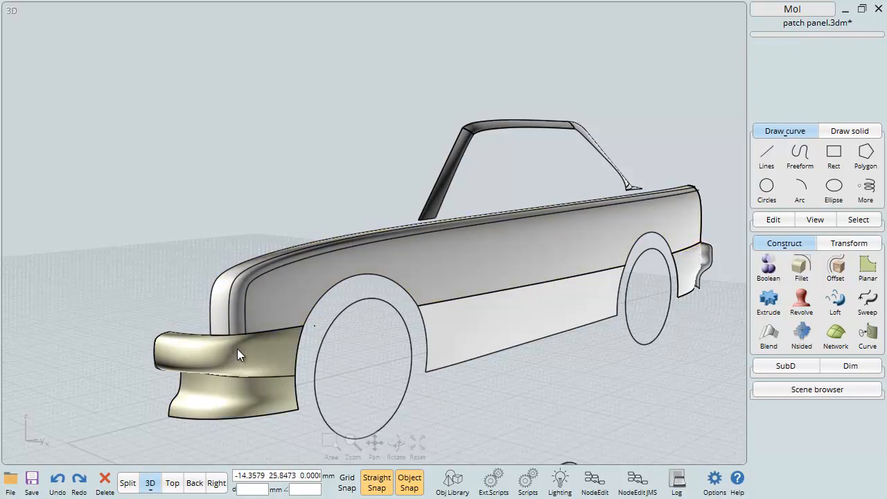
- Inspect the seam between the front corner of the body side and the front bumper up to the wheel arch
{"action": "scroll", "coordinate": [249, 373], "scroll_direction": "up", "scroll_amount": 5}
{"action": "right_click_drag", "start_coordinate": [241, 263], "coordinate": [294, 287]}
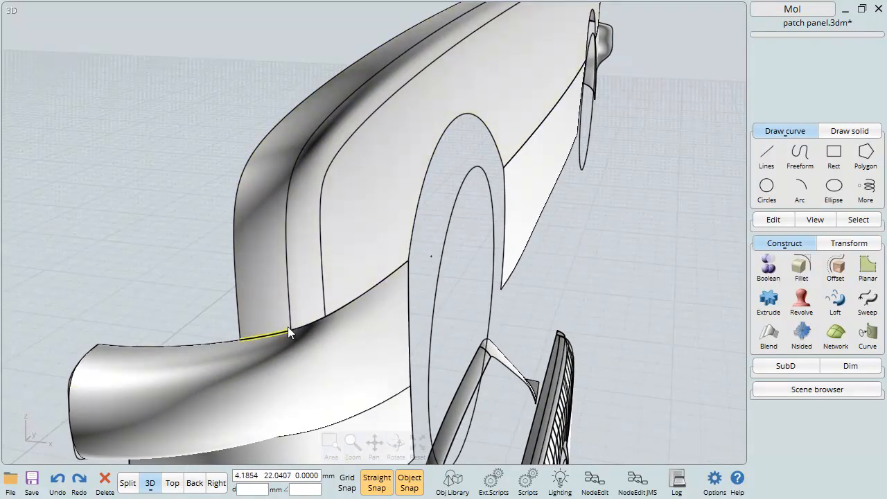
{"action": "scroll", "coordinate": [410, 258], "scroll_direction": "up", "scroll_amount": 6}
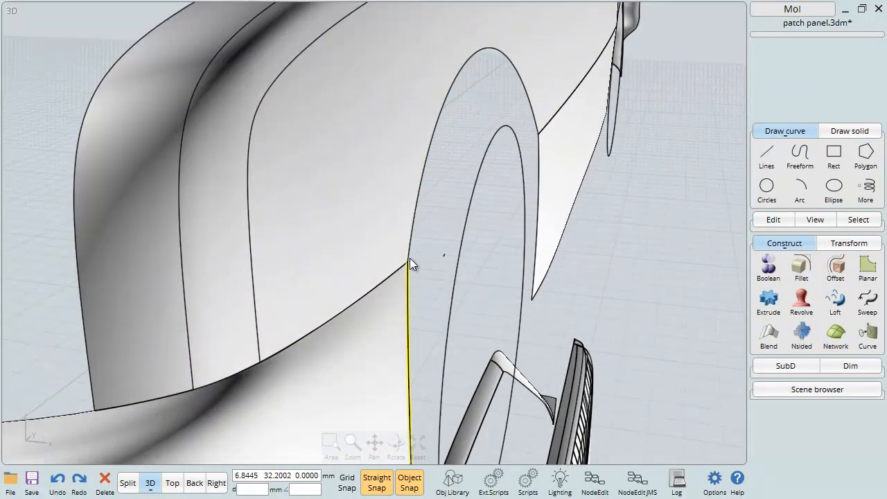
{"action": "scroll", "coordinate": [402, 275], "scroll_direction": "up", "scroll_amount": 2}
{"action": "scroll", "coordinate": [401, 275], "scroll_direction": "down", "scroll_amount": 10}
{"action": "right_click_drag", "start_coordinate": [427, 218], "coordinate": [422, 206]}
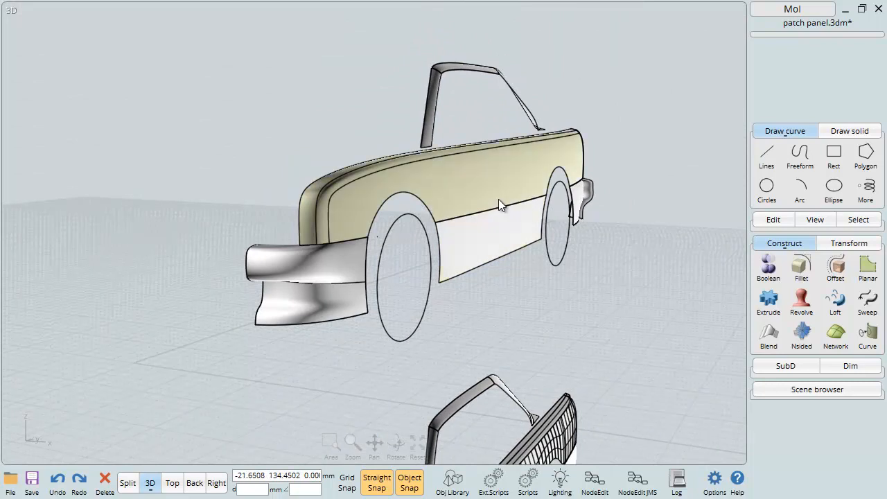
- Inspect the joint between the windshield pillar and the roof rail, including the rail's lower edge
{"action": "scroll", "coordinate": [431, 66], "scroll_direction": "up", "scroll_amount": 5}
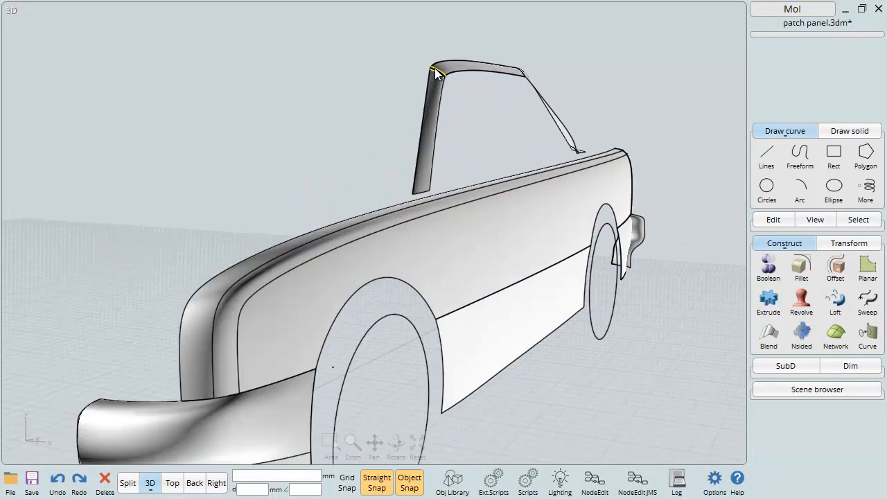
{"action": "scroll", "coordinate": [456, 64], "scroll_direction": "up", "scroll_amount": 5}
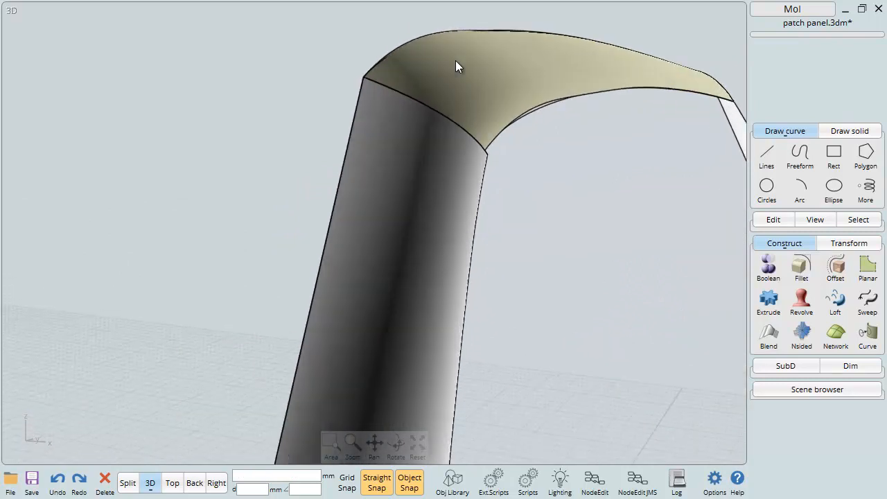
{"action": "scroll", "coordinate": [456, 63], "scroll_direction": "down", "scroll_amount": 2}
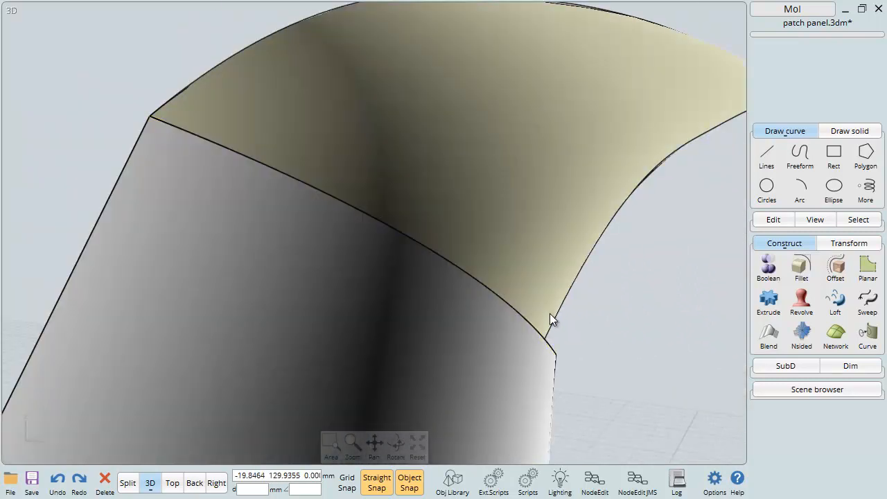
{"action": "scroll", "coordinate": [350, 202], "scroll_direction": "down", "scroll_amount": 5}
{"action": "right_click_drag", "start_coordinate": [427, 244], "coordinate": [371, 223]}
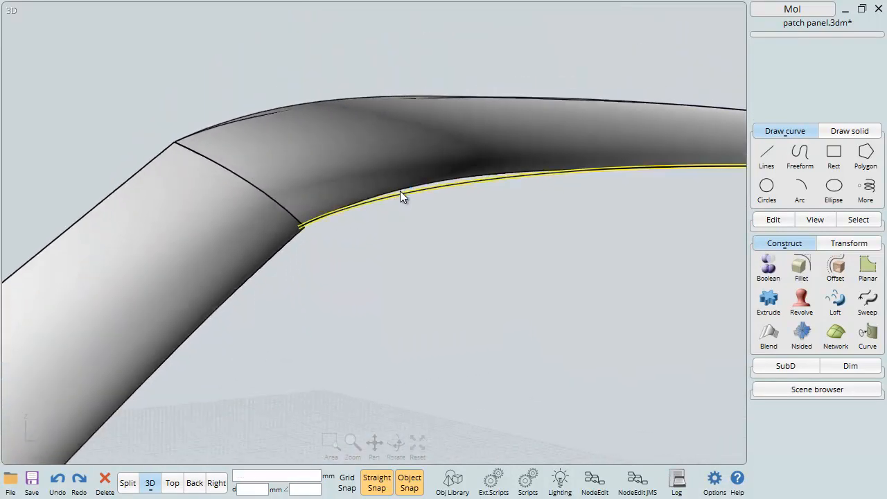